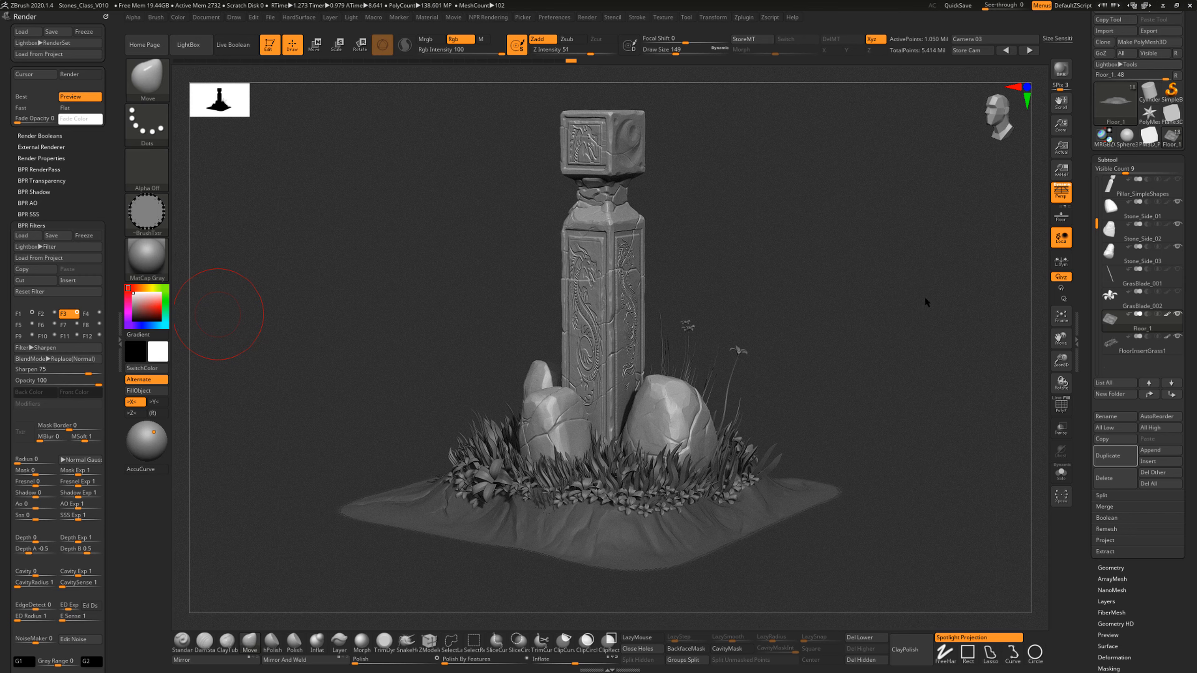
Hide the FloorInsertGrass1 subtool and make GrasBlade_001 the active subtool.
click(1177, 337)
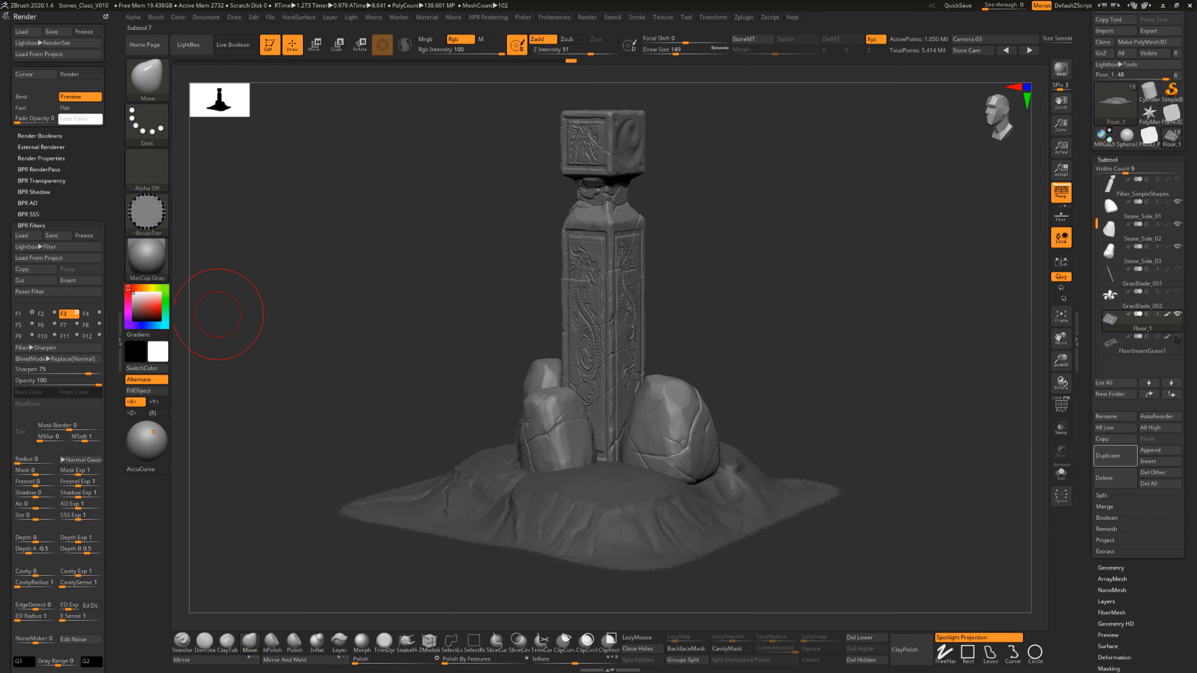
drag(839, 348, 841, 355)
click(1111, 278)
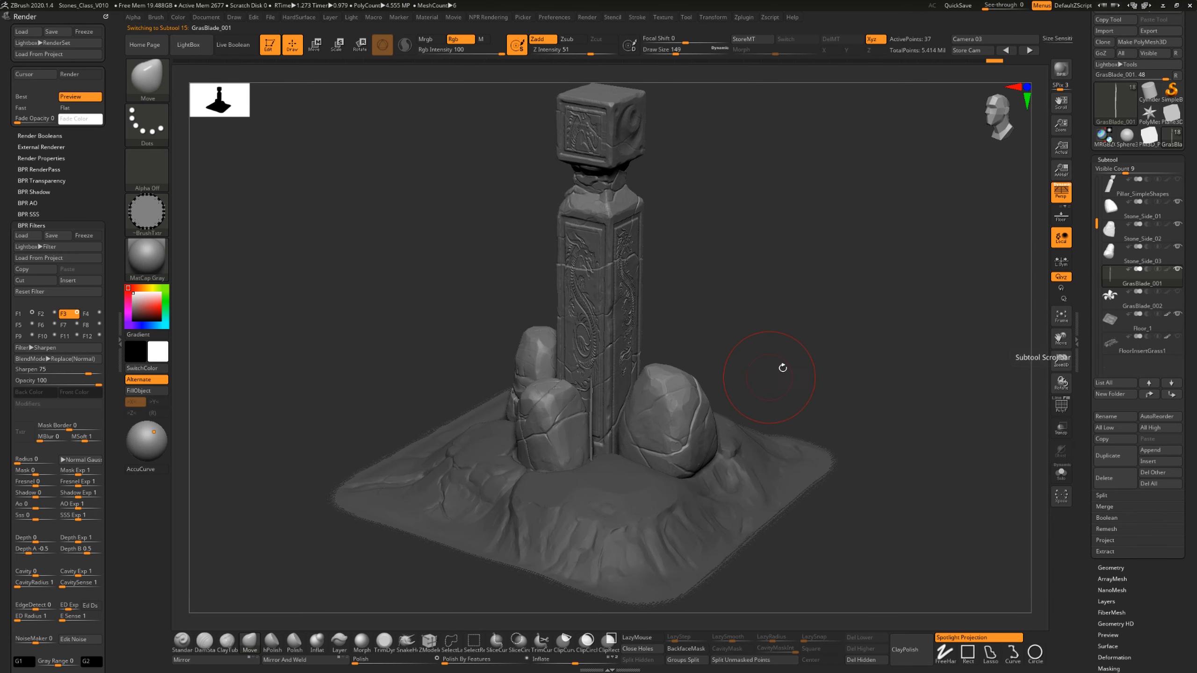
Examine the grass blade's shape and polygon layout on its own with the wireframe shown, and compare it with the visible scene.
click(1061, 473)
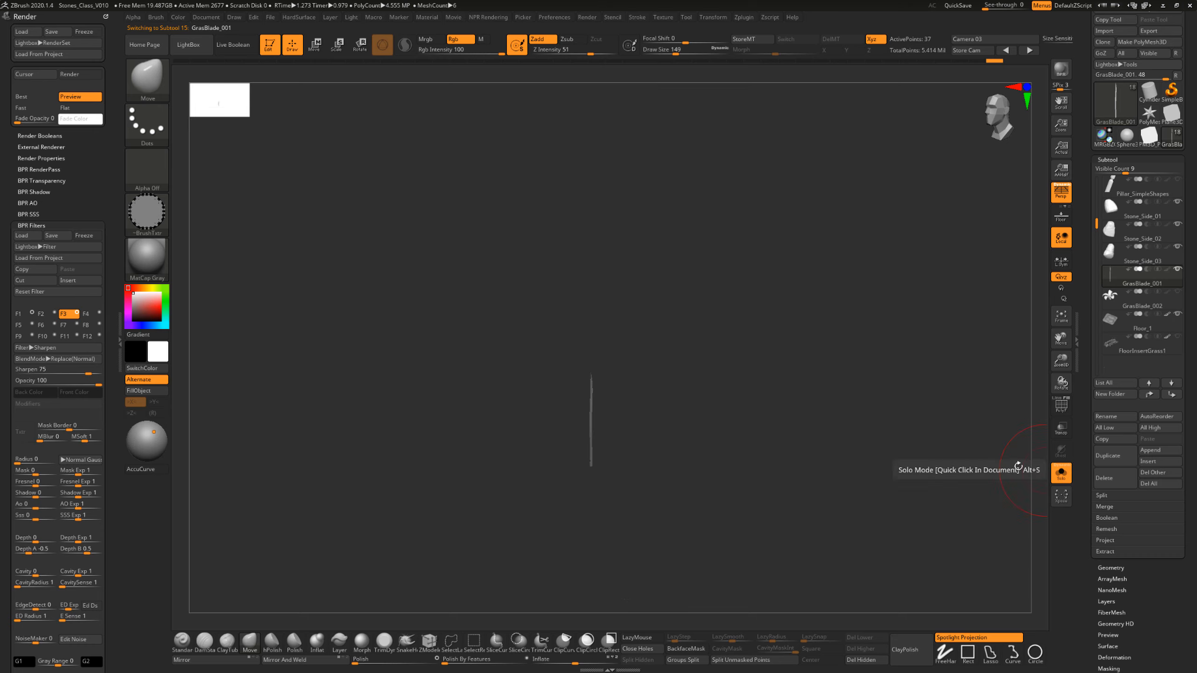
click(1060, 405)
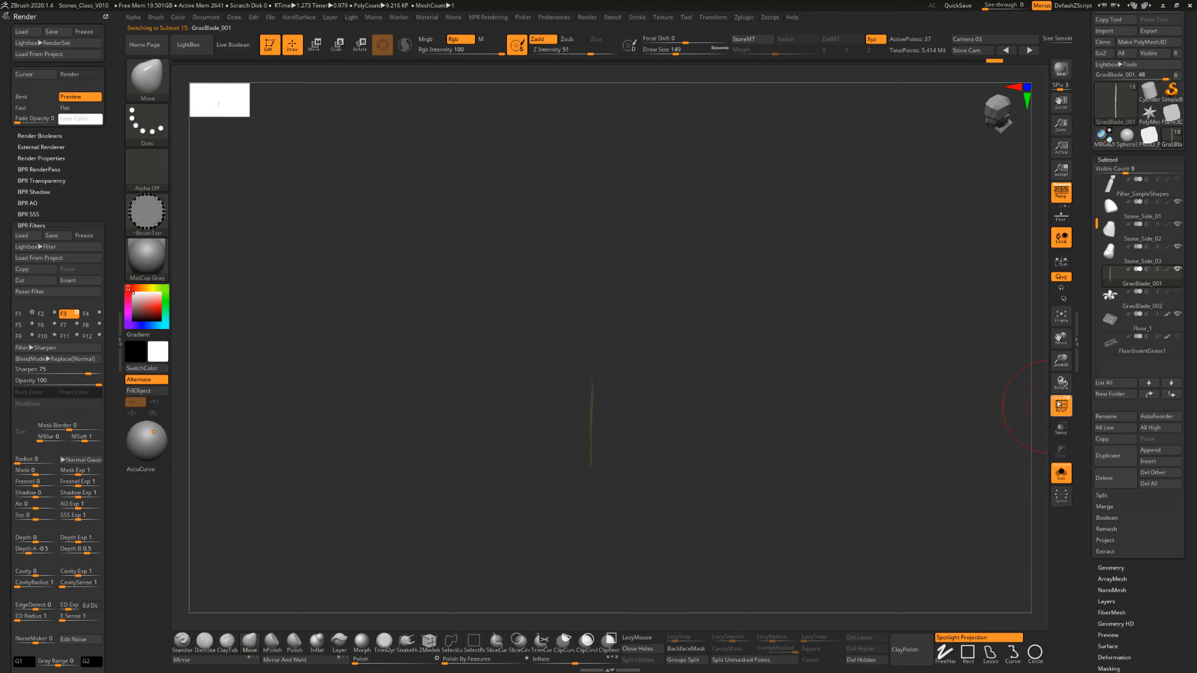
ctrl+right_drag(733, 421, 831, 493)
key(f)
drag(808, 395, 832, 415)
mouse_move(832, 415)
ctrl+right_down()
mouse_move(823, 428)
mouse_move(815, 412)
ctrl+right_up()
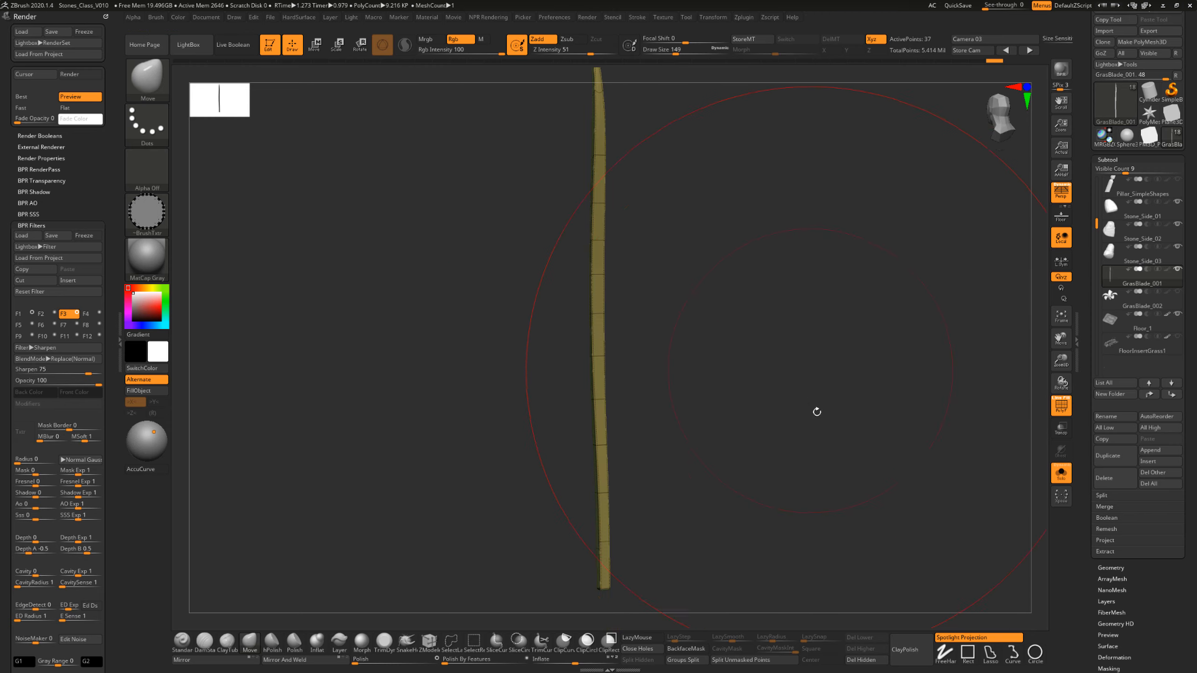
key(s)
mouse_move(816, 413)
mouse_down()
mouse_move(804, 414)
mouse_move(821, 429)
mouse_move(811, 418)
mouse_move(816, 380)
mouse_move(800, 419)
mouse_move(746, 420)
mouse_move(781, 410)
mouse_move(724, 396)
mouse_move(814, 420)
mouse_move(799, 454)
mouse_move(756, 460)
mouse_up()
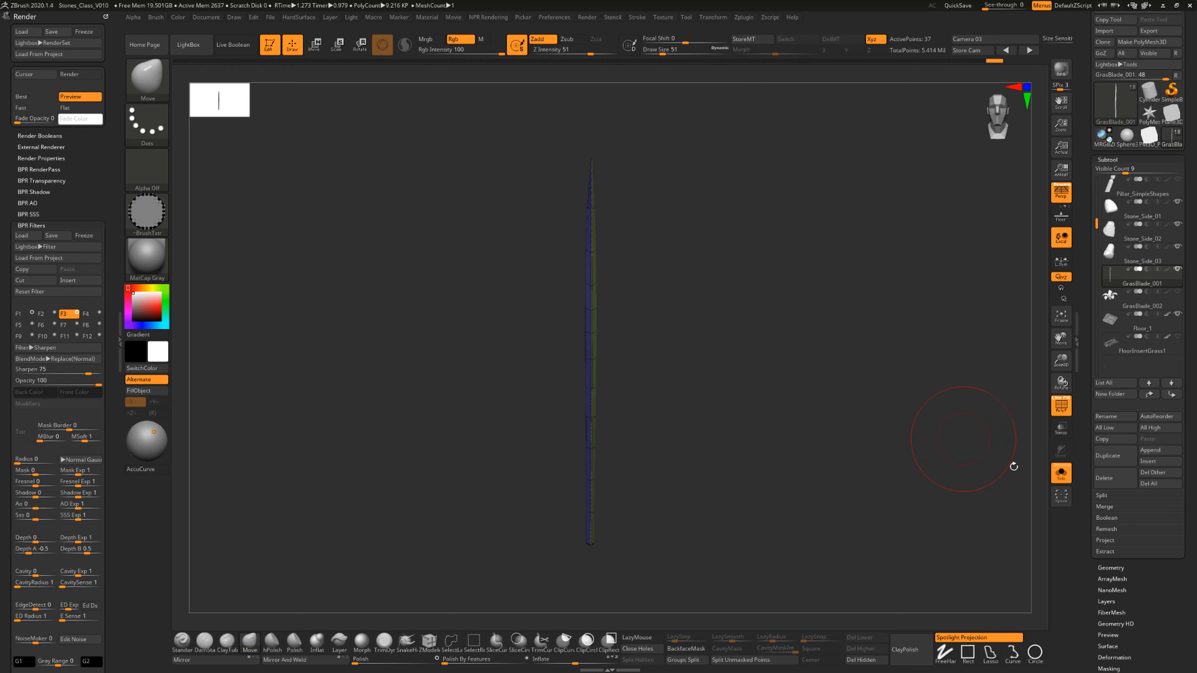
click(1060, 473)
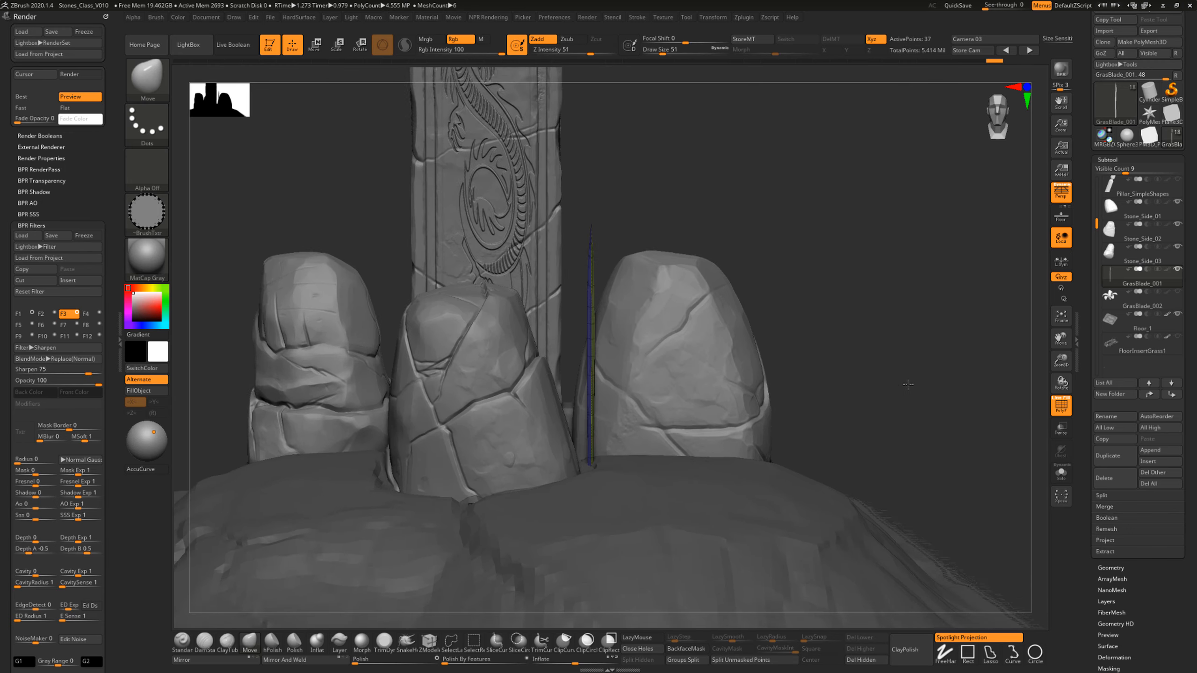
drag(907, 384, 995, 481)
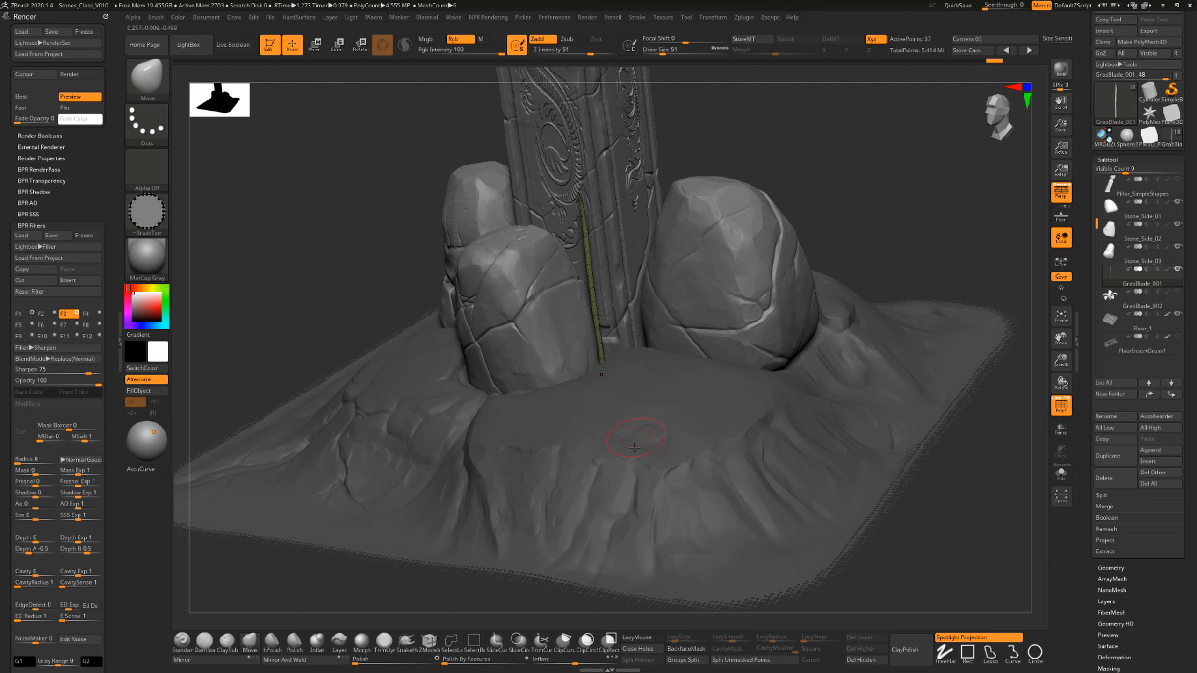
Select the Floor_1 subtool and rename it Floor.
click(1110, 320)
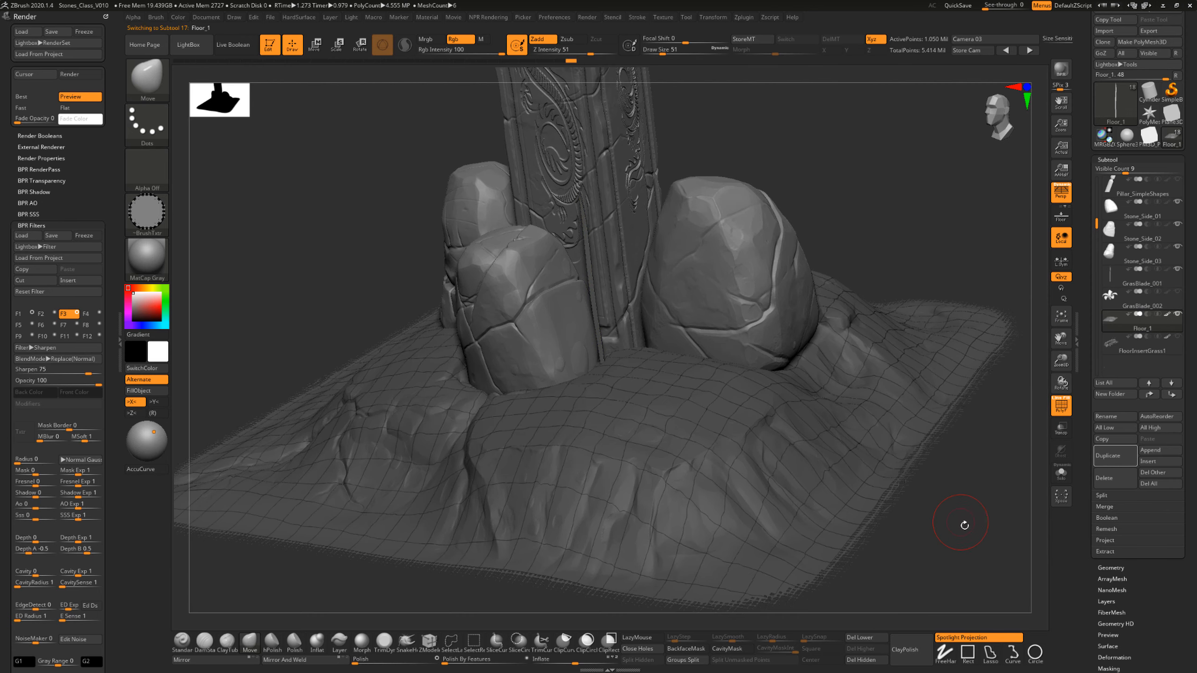
drag(965, 524, 988, 495)
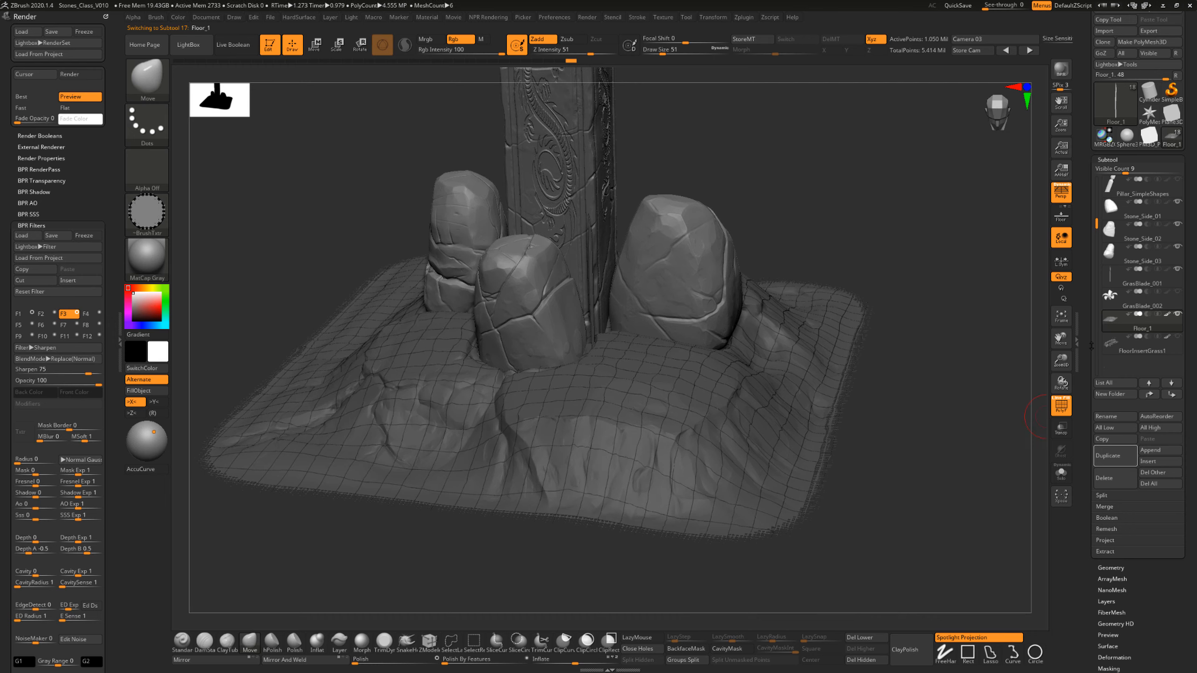
click(1107, 416)
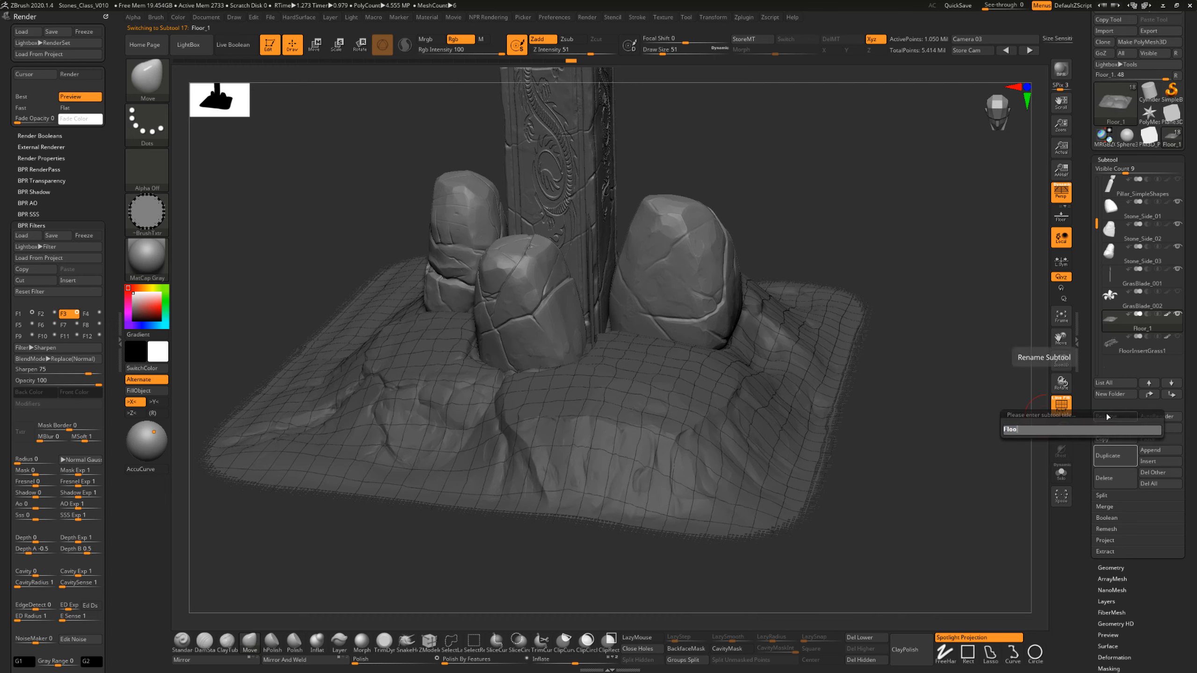
key(Return)
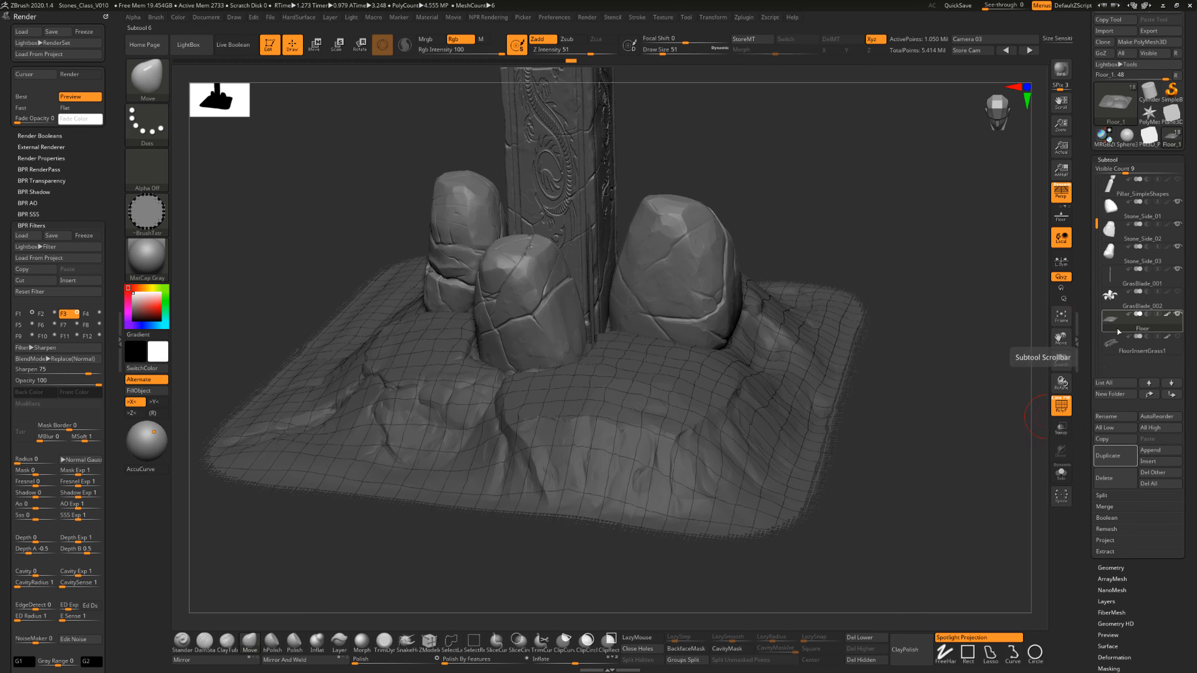
Duplicate the Floor subtool and rename the copy Floor_IM.
click(1119, 462)
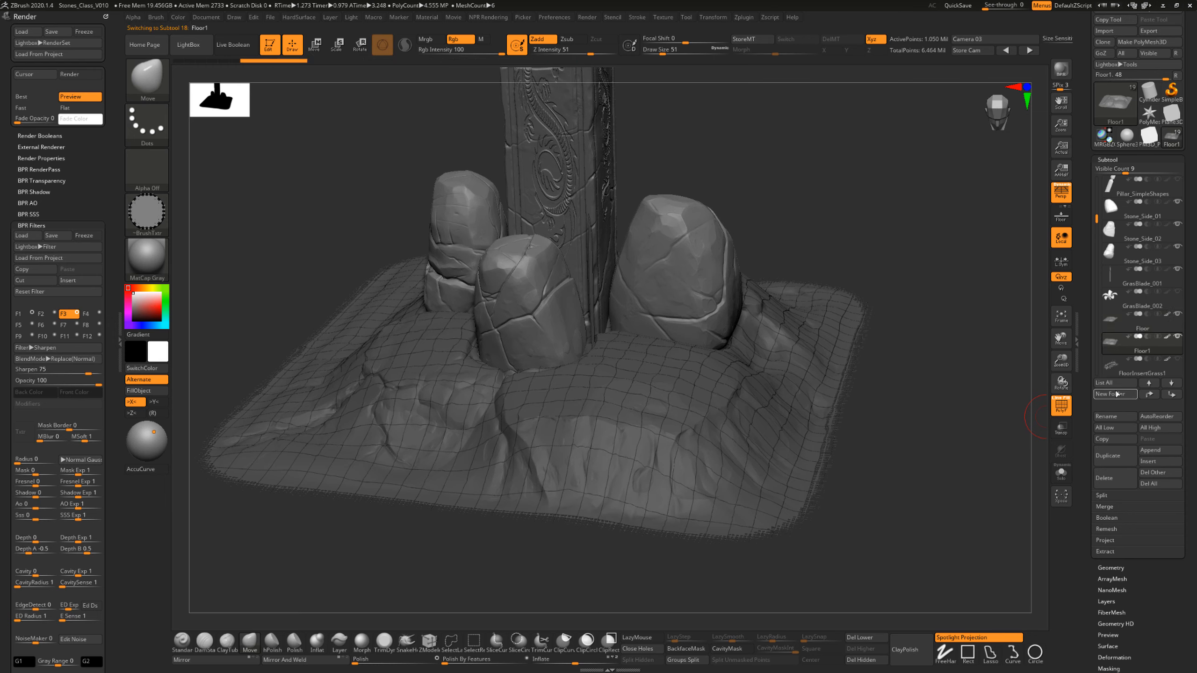
click(1115, 417)
key(Right)
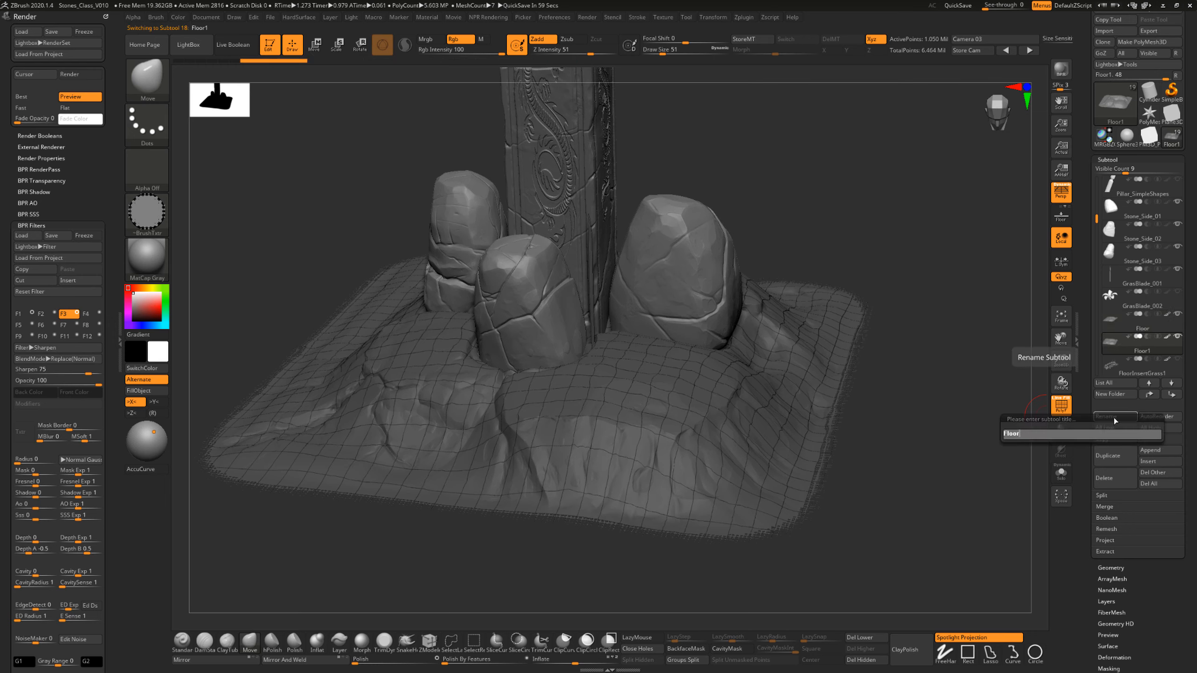
key(shift)
text(_)
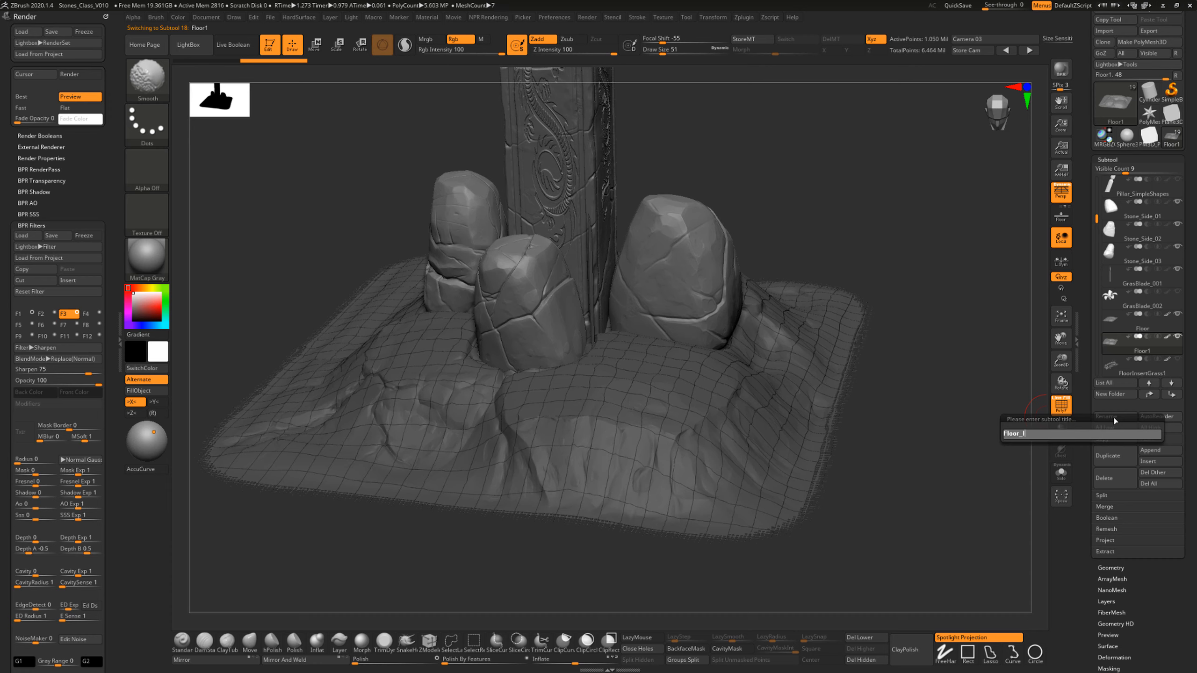
text(IM)
key(Return)
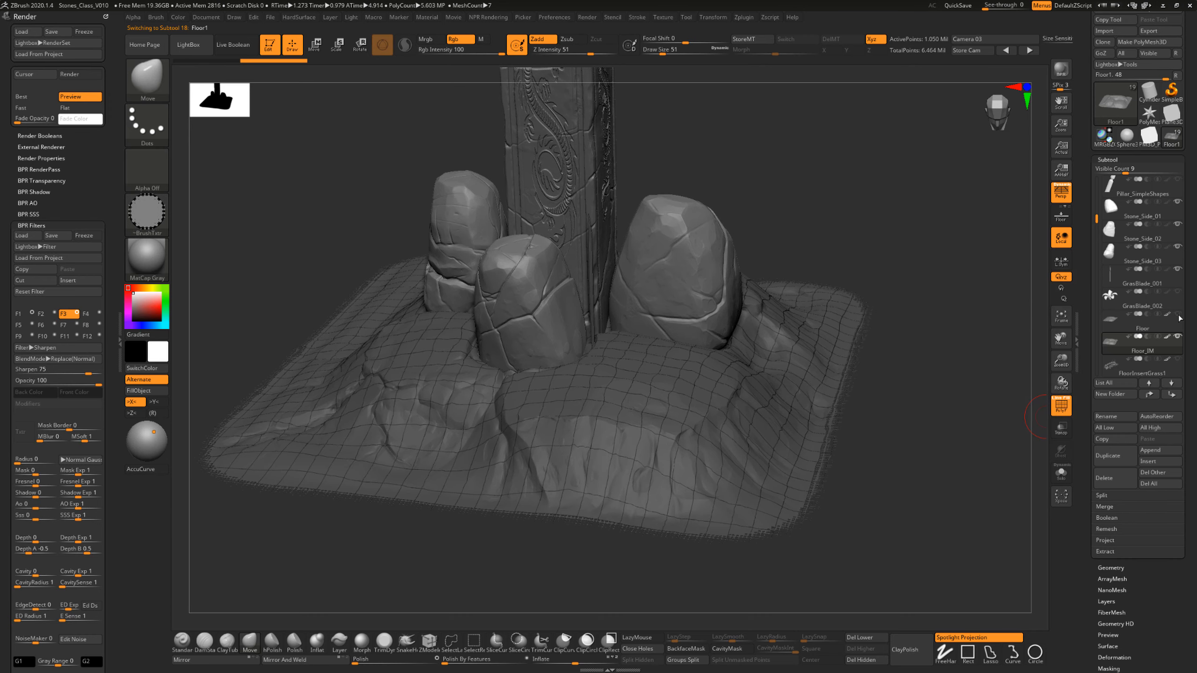
Set Floor_IM to subdivision level 5 and keep only that level by deleting its lower and higher levels.
drag(1090, 348, 1087, 282)
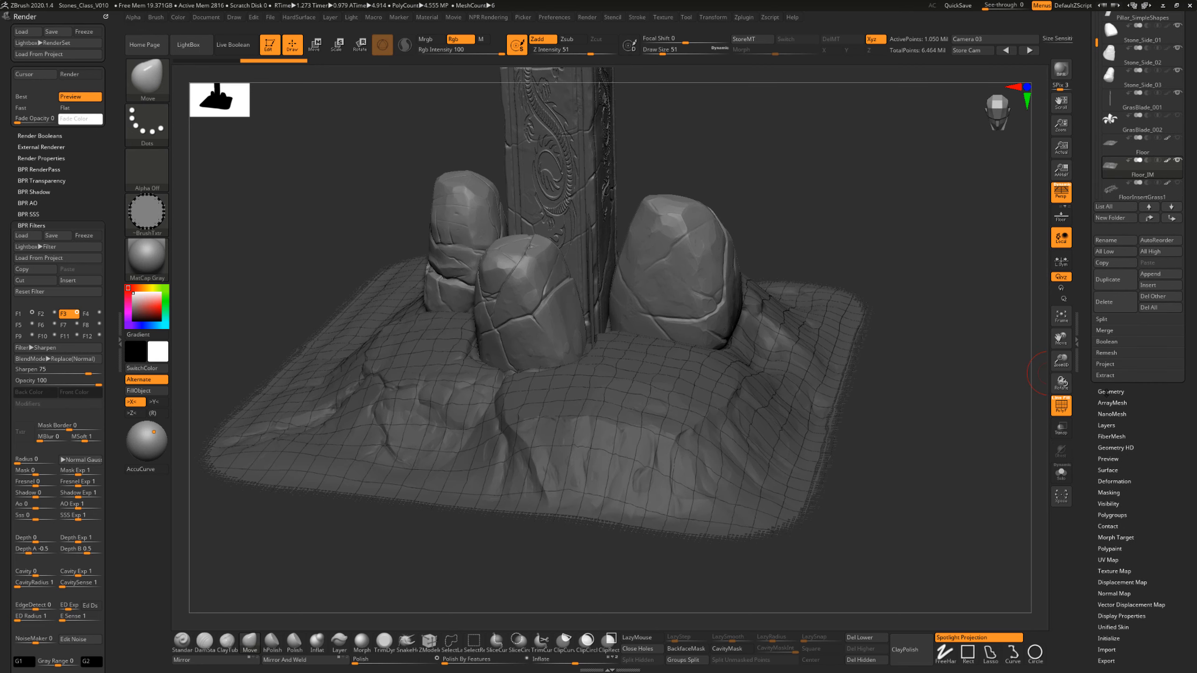
click(1109, 391)
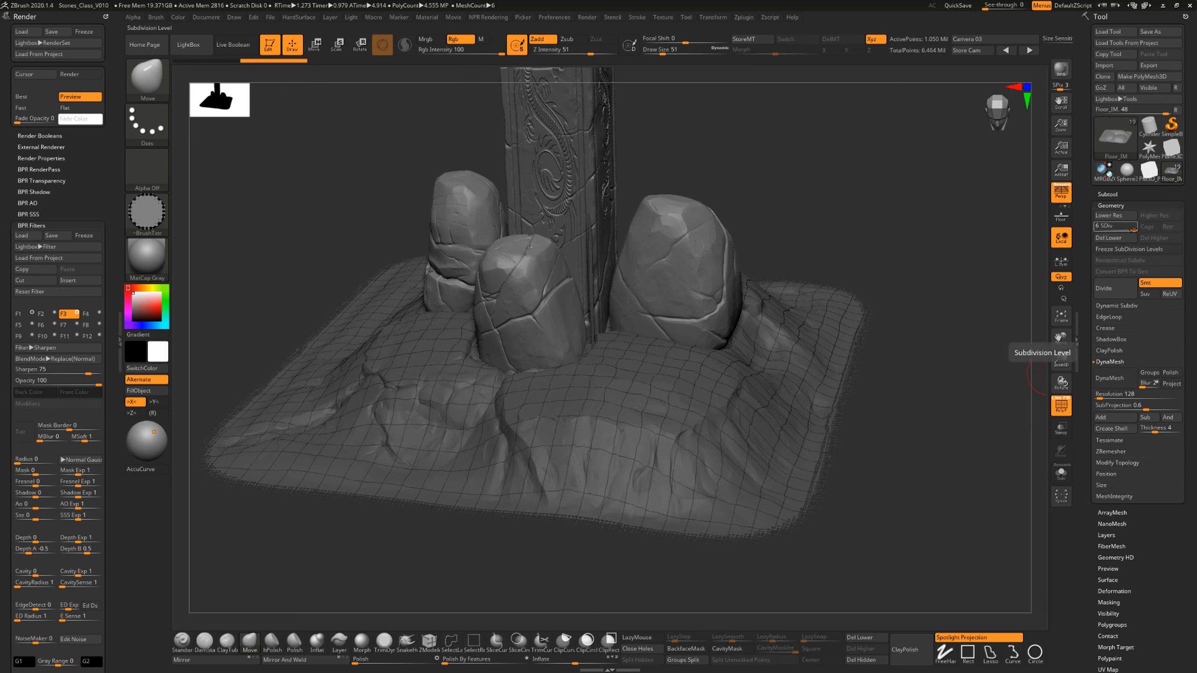
click(1119, 228)
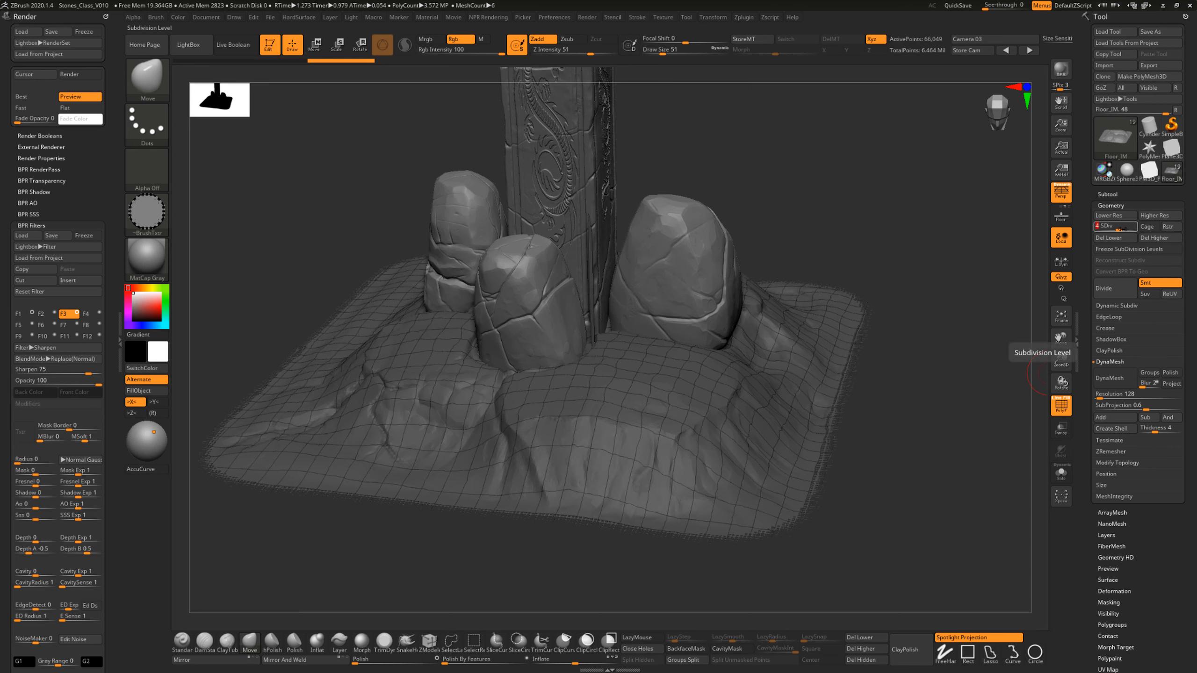
drag(1119, 228, 1137, 227)
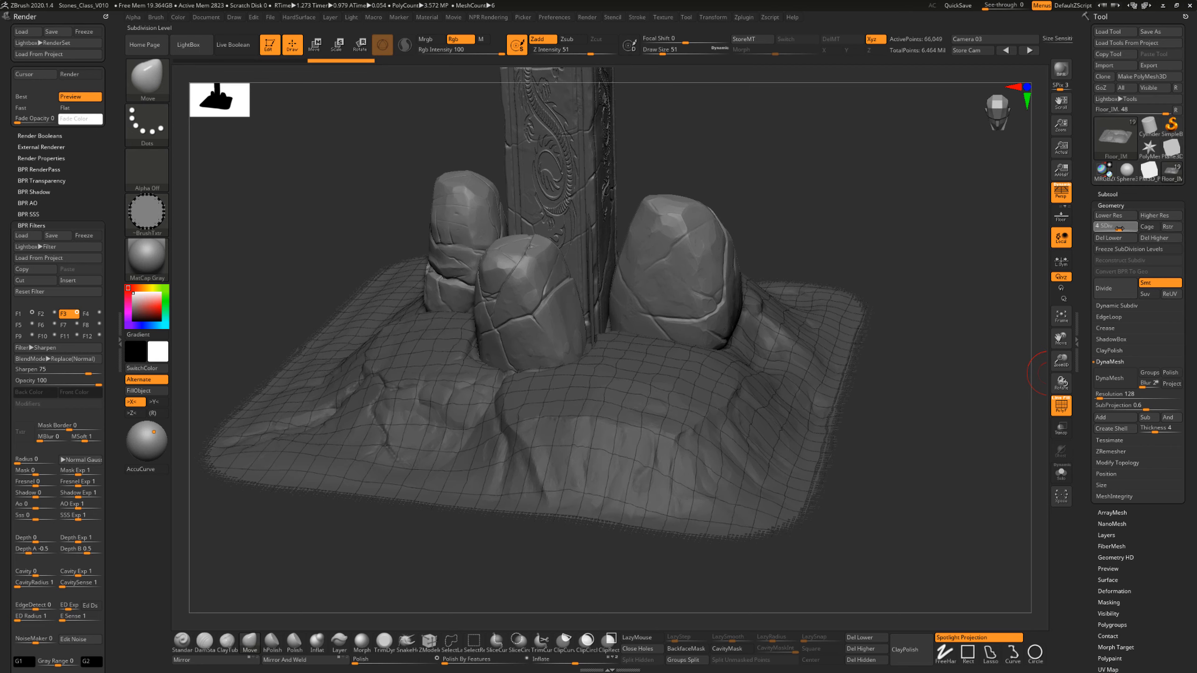
click(1134, 228)
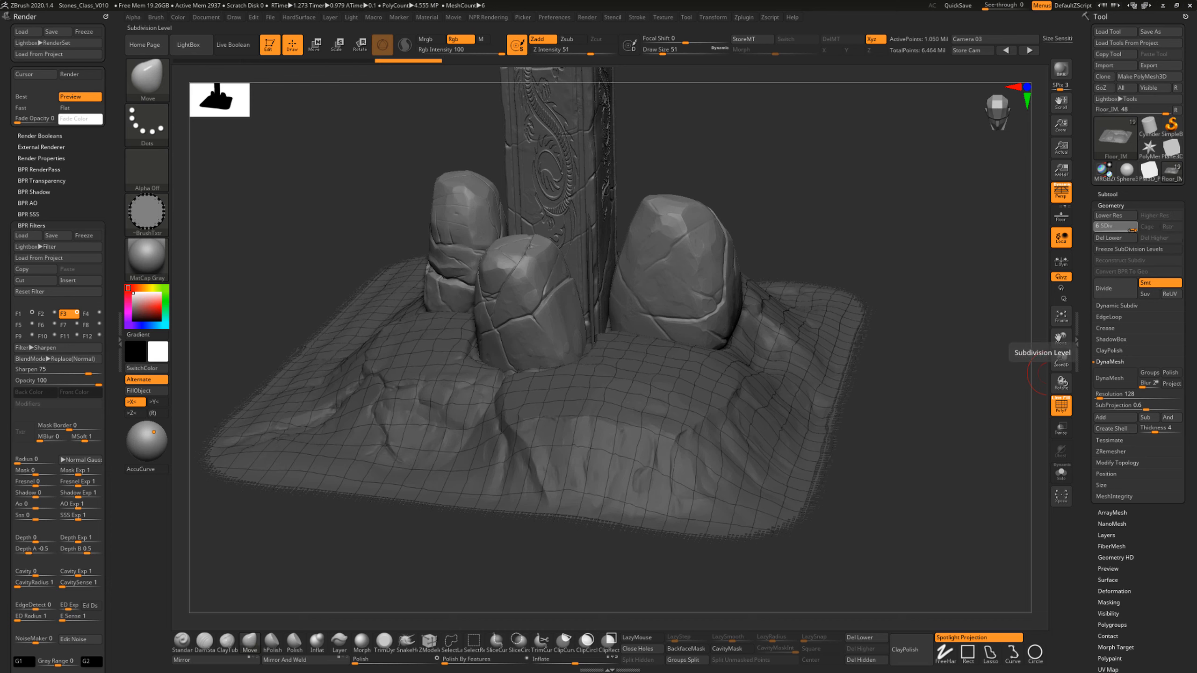
drag(1132, 229, 1126, 229)
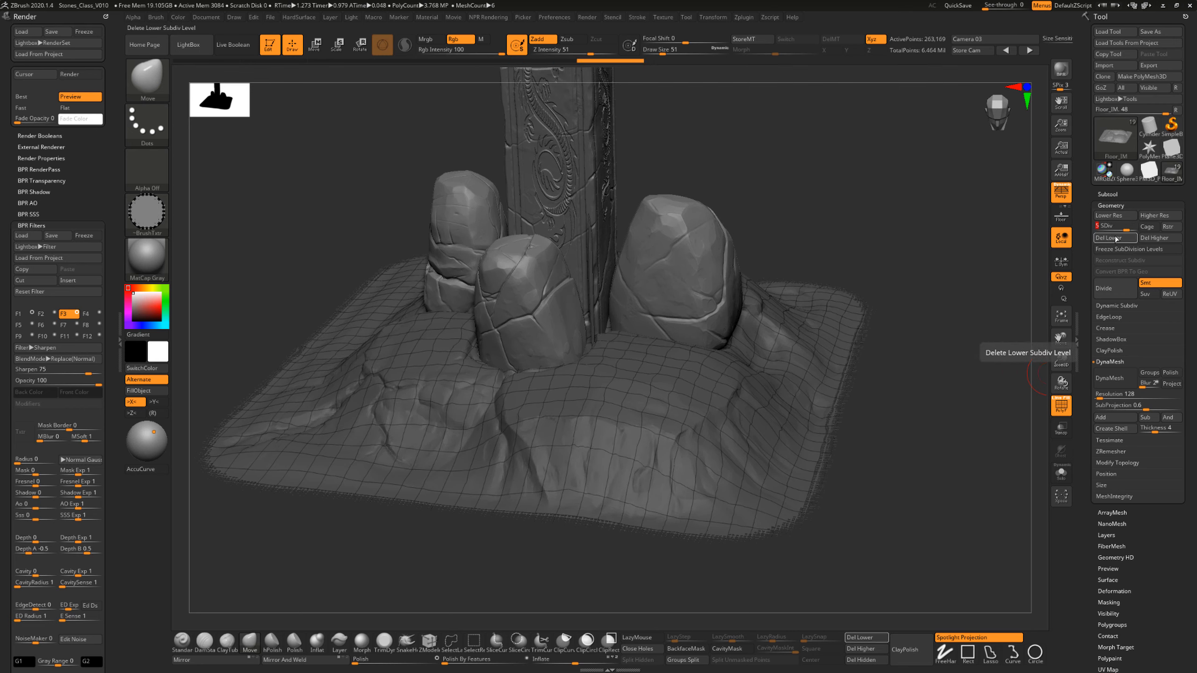
click(1118, 240)
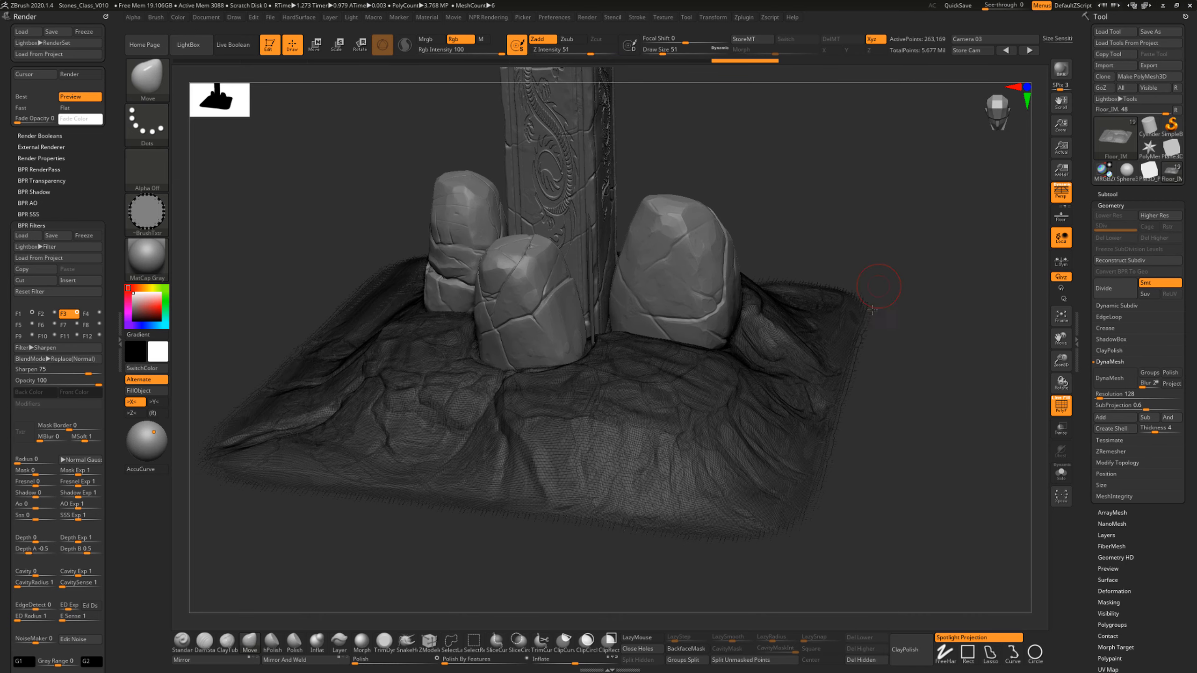
Turn off the polygon wireframe display on the floor mesh.
mouse_move(935, 294)
mouse_down()
mouse_move(939, 311)
mouse_move(928, 305)
mouse_up()
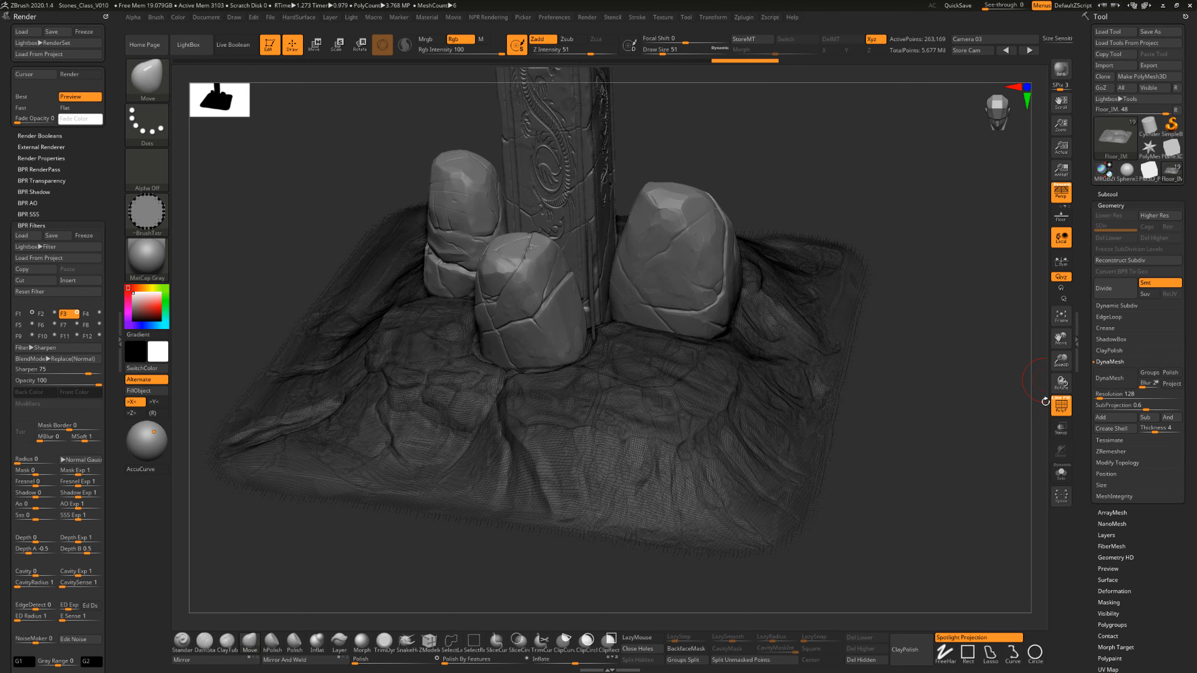
click(1061, 405)
drag(954, 381, 930, 371)
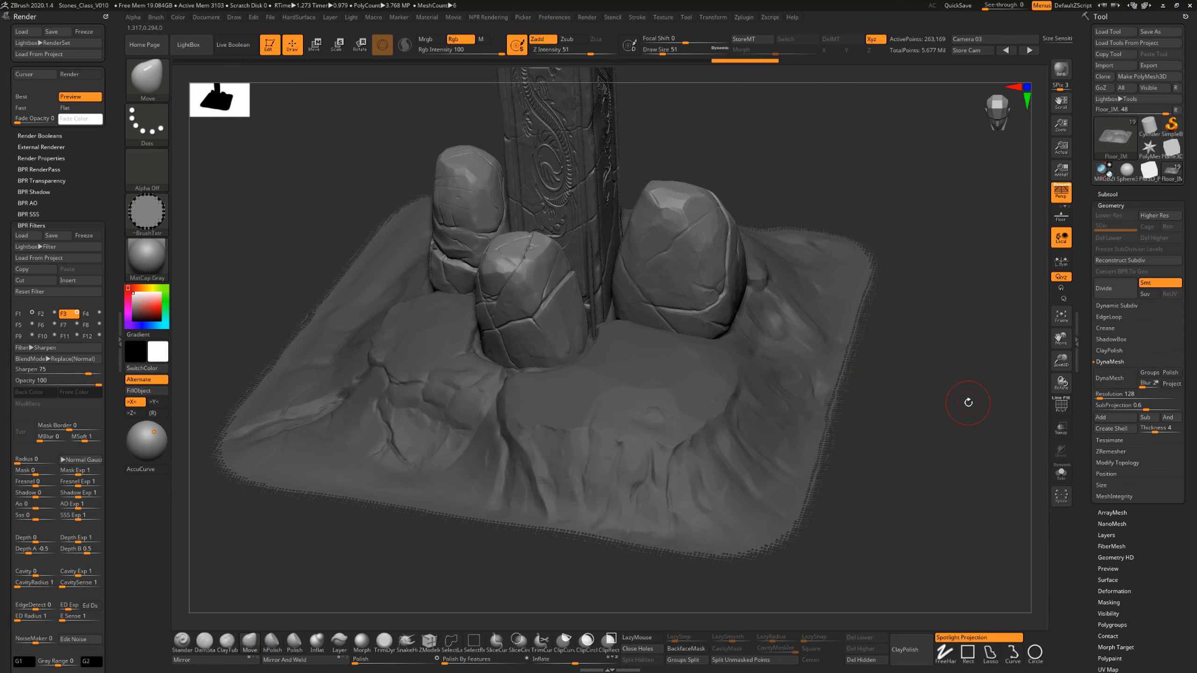
Activate the GrasBlade_001 subtool, isolate it in Solo mode and align the view straight down on it.
click(1108, 194)
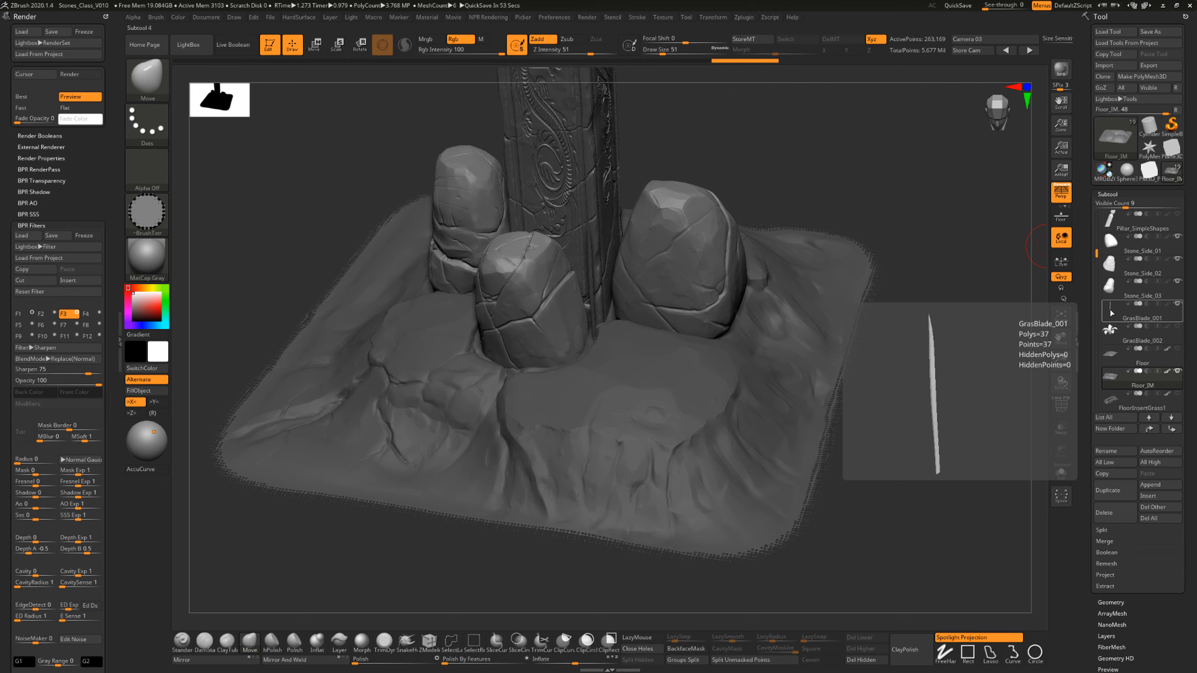
click(1112, 313)
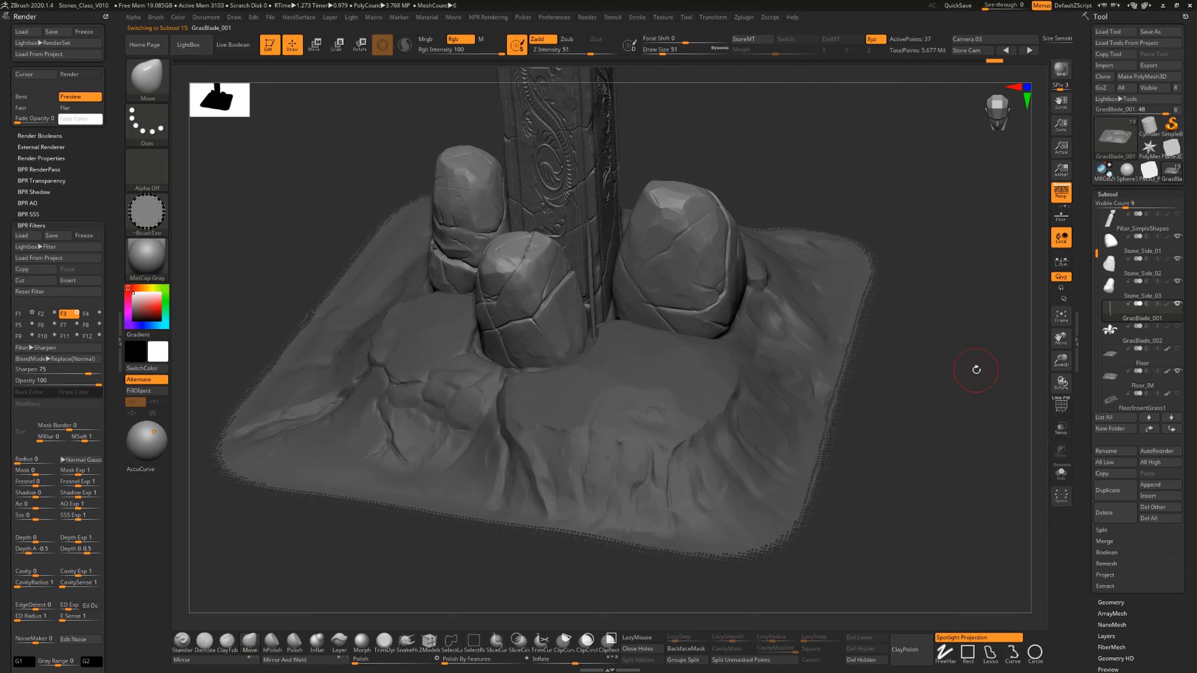
click(976, 370)
shift+drag(900, 352, 872, 348)
mouse_move(802, 323)
shift+mouse_down()
mouse_move(801, 395)
mouse_move(717, 337)
mouse_move(708, 367)
mouse_move(700, 347)
mouse_move(717, 357)
shift+mouse_up()
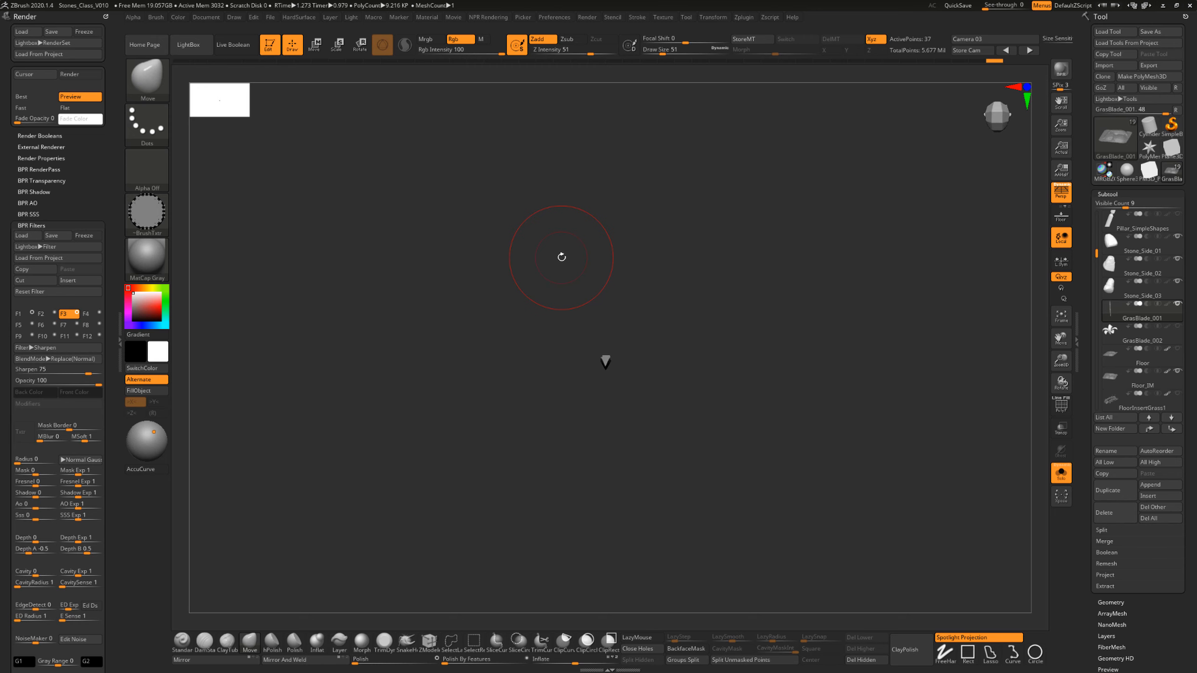
Create a new InsertMesh brush from the grass blade instead of appending it to an existing brush.
key(b)
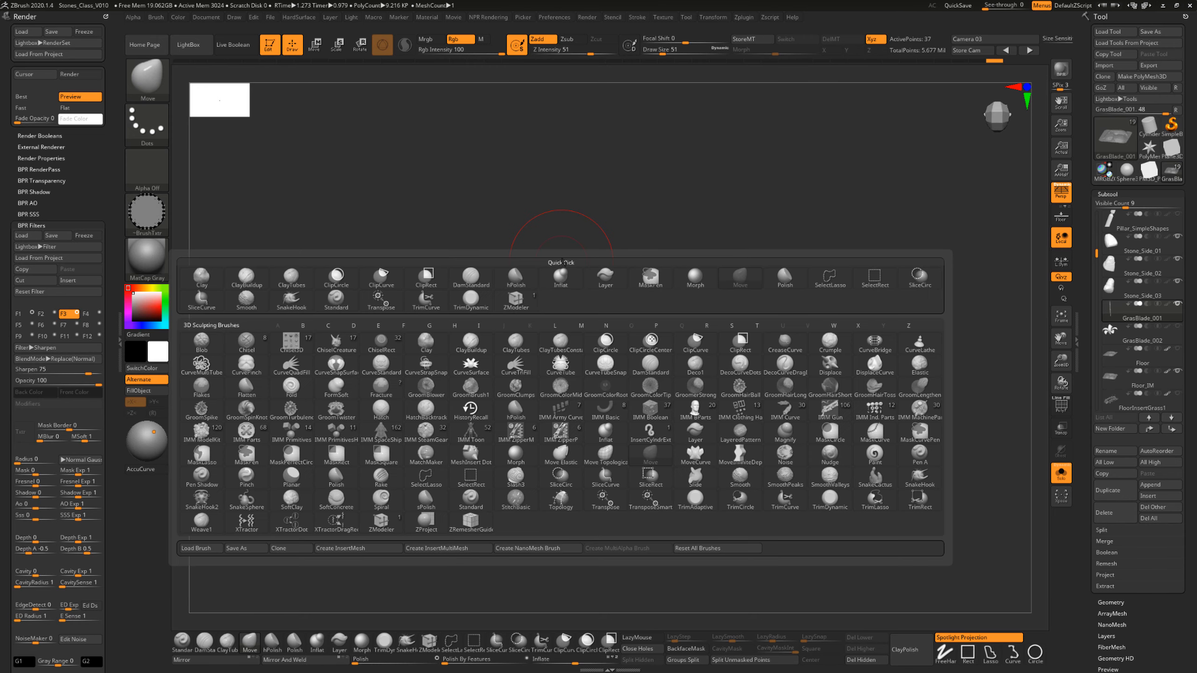
click(385, 551)
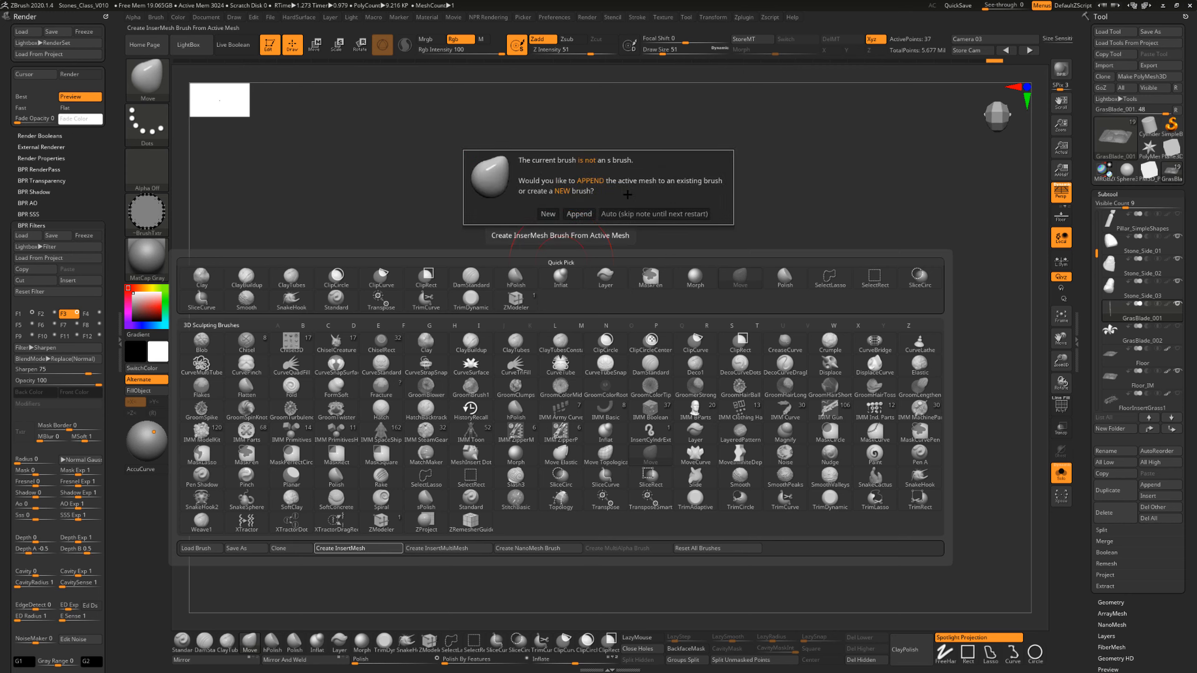
click(548, 214)
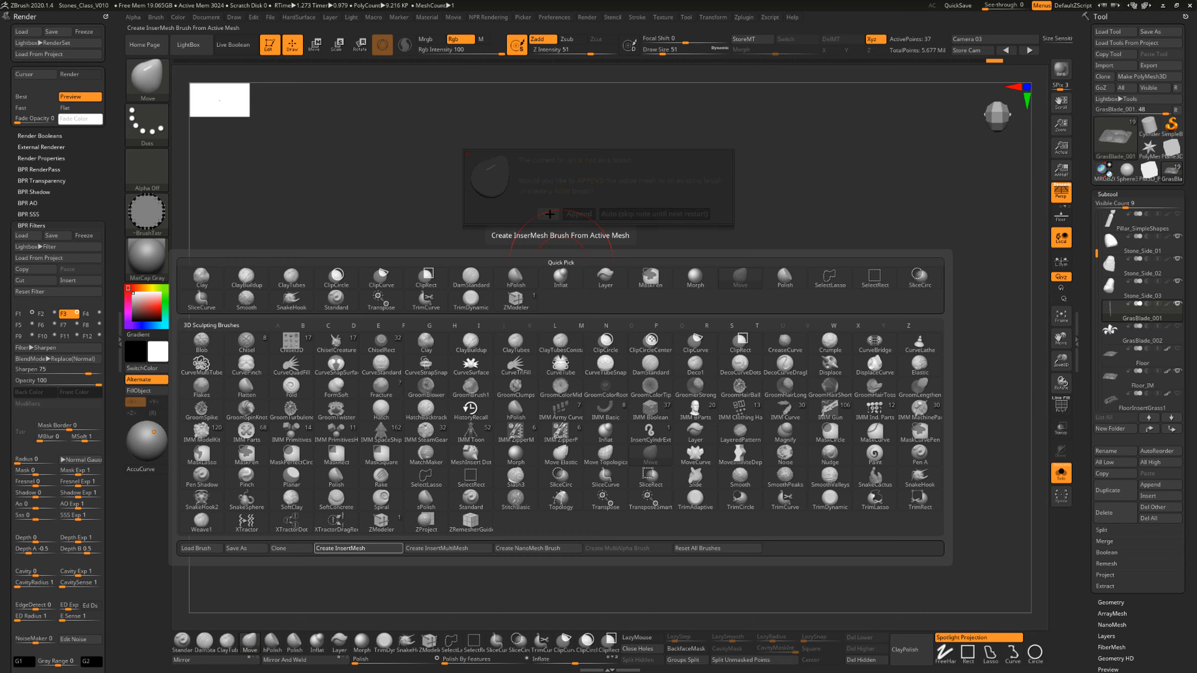
Test the new InsertMesh brush by inserting small blades along the grass blade, and undo the insertions.
drag(387, 206, 448, 226)
drag(616, 278, 633, 417)
drag(627, 325, 693, 332)
drag(693, 332, 758, 360)
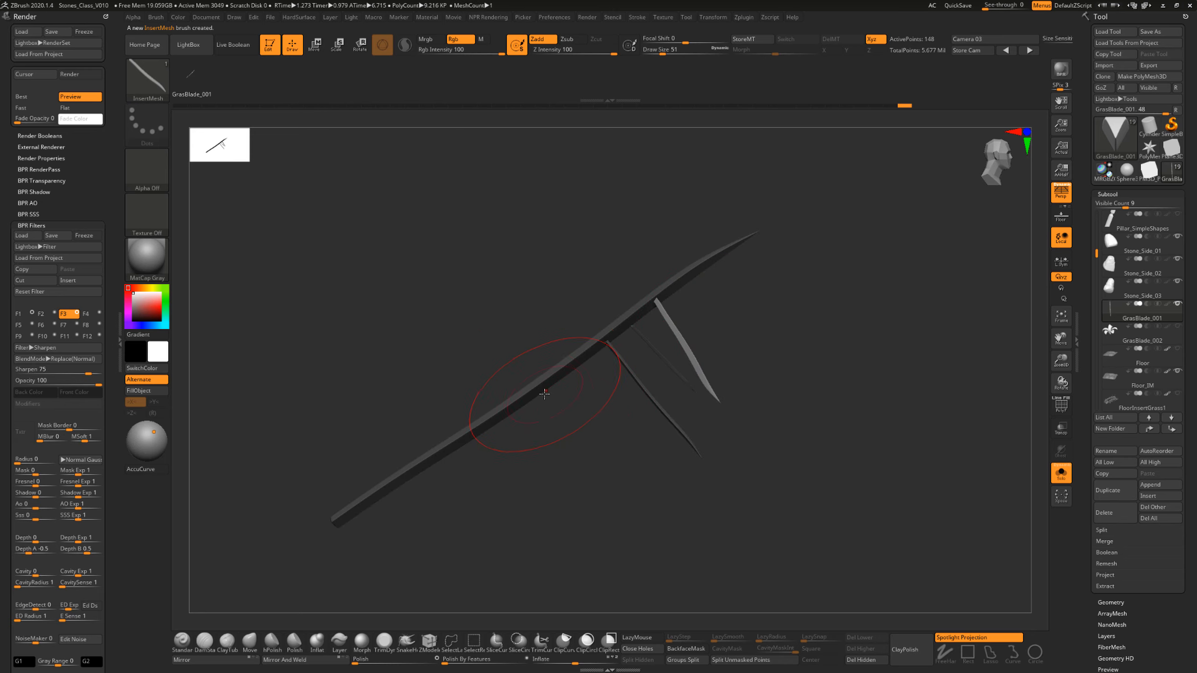
key(ctrl)
key(ctrl+z)
key(ctrl+z)
key(ctrl+z)
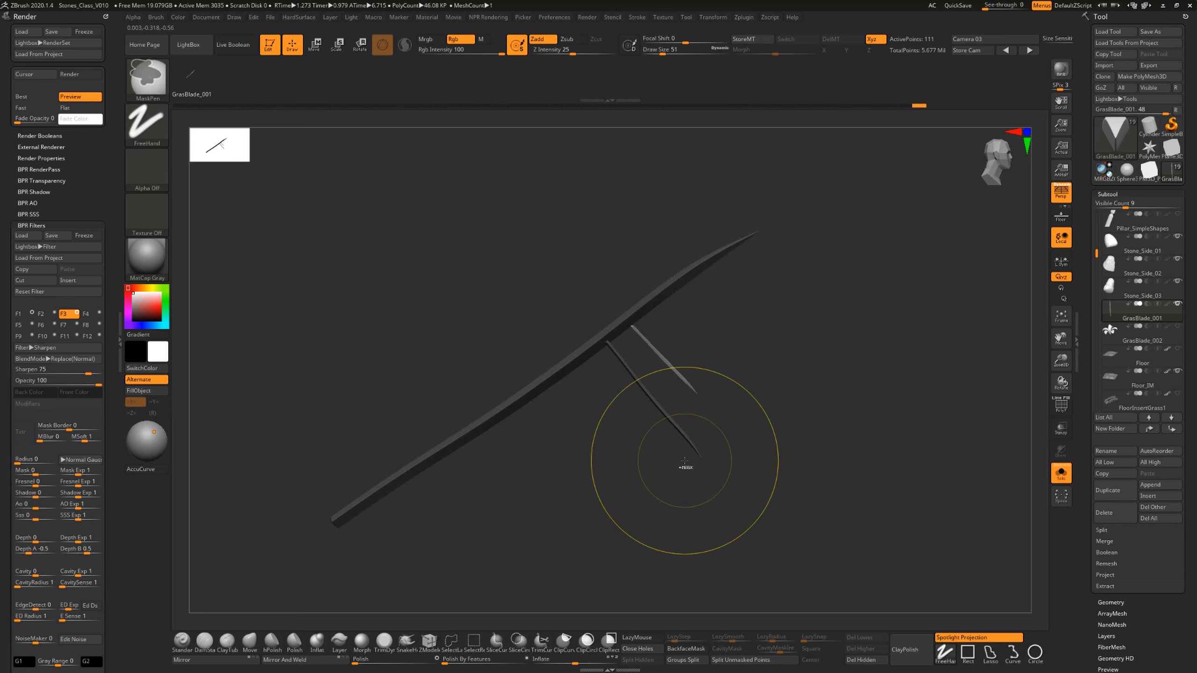
shift+drag(755, 458, 682, 411)
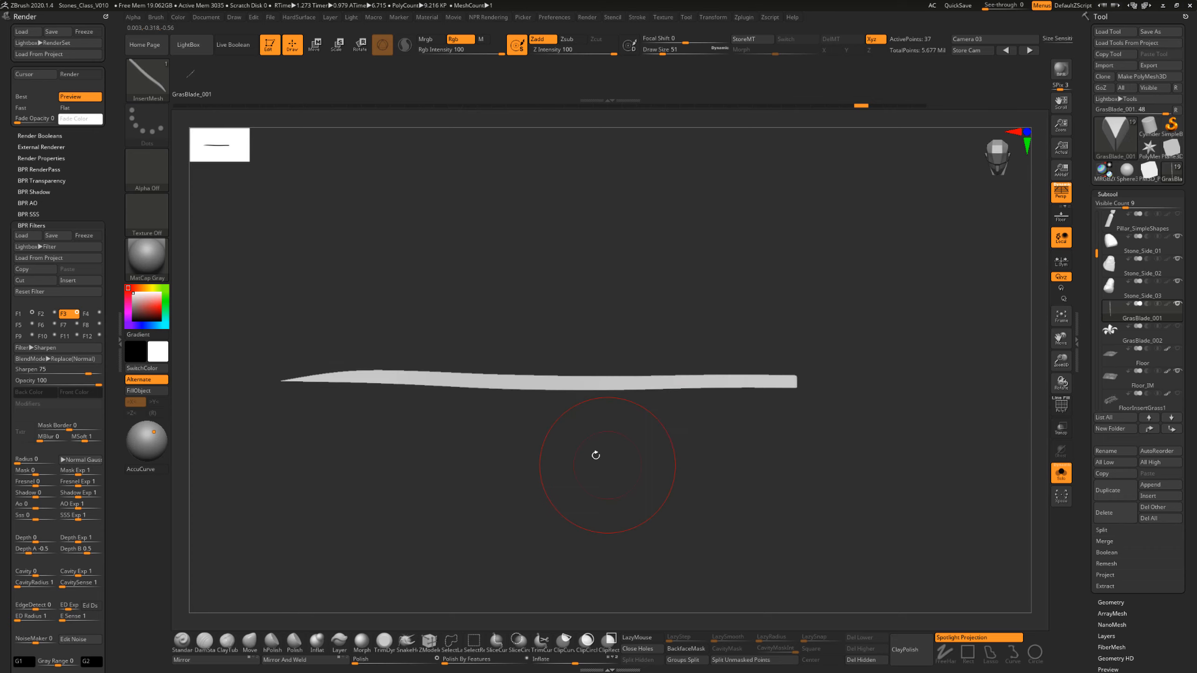
mouse_move(595, 454)
shift+mouse_down()
mouse_move(647, 465)
mouse_move(625, 400)
mouse_move(602, 472)
mouse_move(620, 400)
mouse_move(609, 374)
mouse_move(534, 369)
mouse_move(387, 417)
shift+mouse_up()
drag(673, 411, 686, 406)
key(ctrl+z)
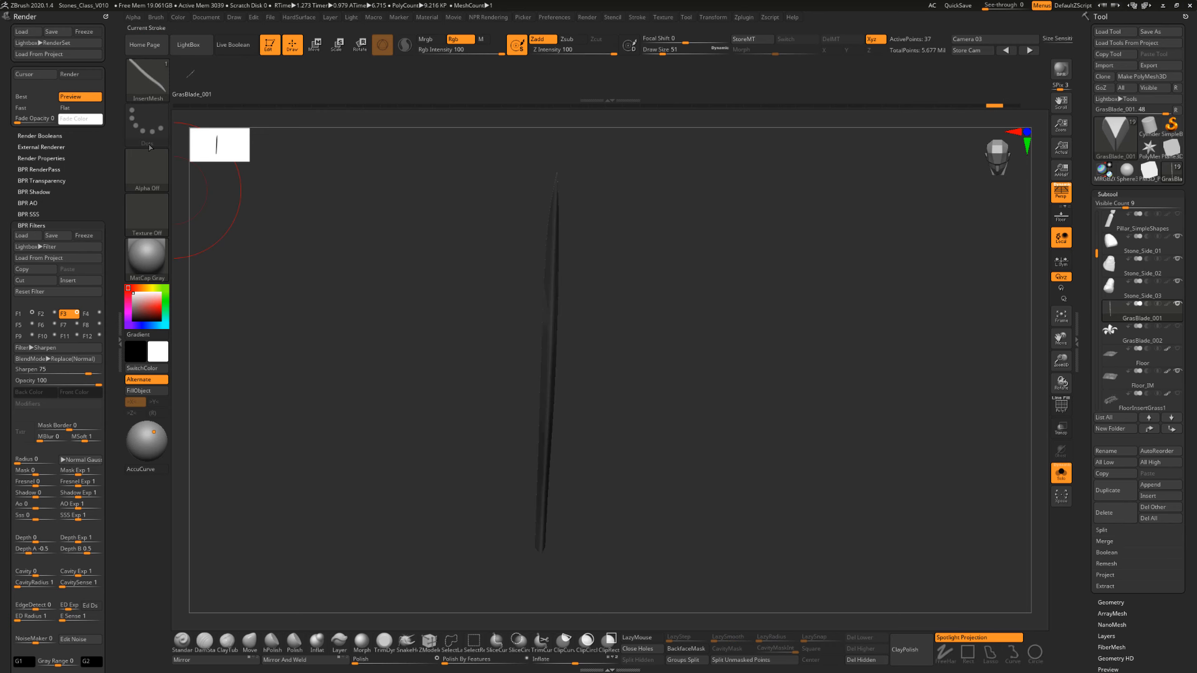
Dock the Brush palette beside the canvas and expose the InsertMesh brush's depth settings.
click(156, 18)
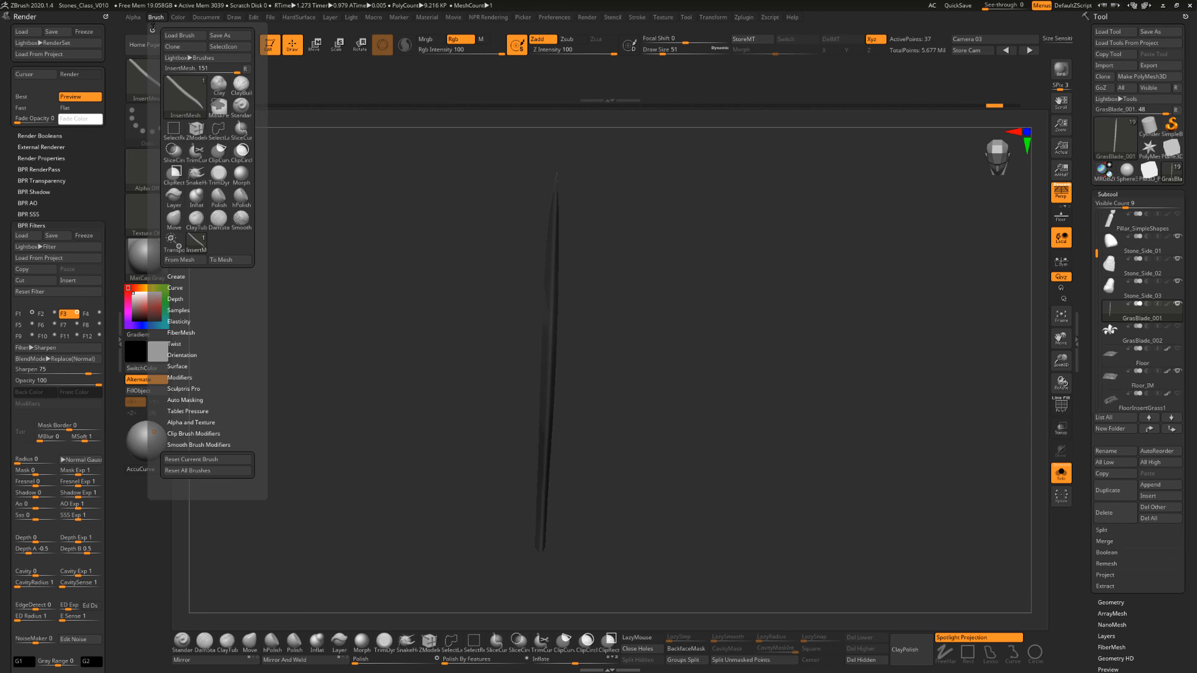
mouse_move(152, 32)
mouse_down()
mouse_move(118, 52)
mouse_move(6, 50)
mouse_up()
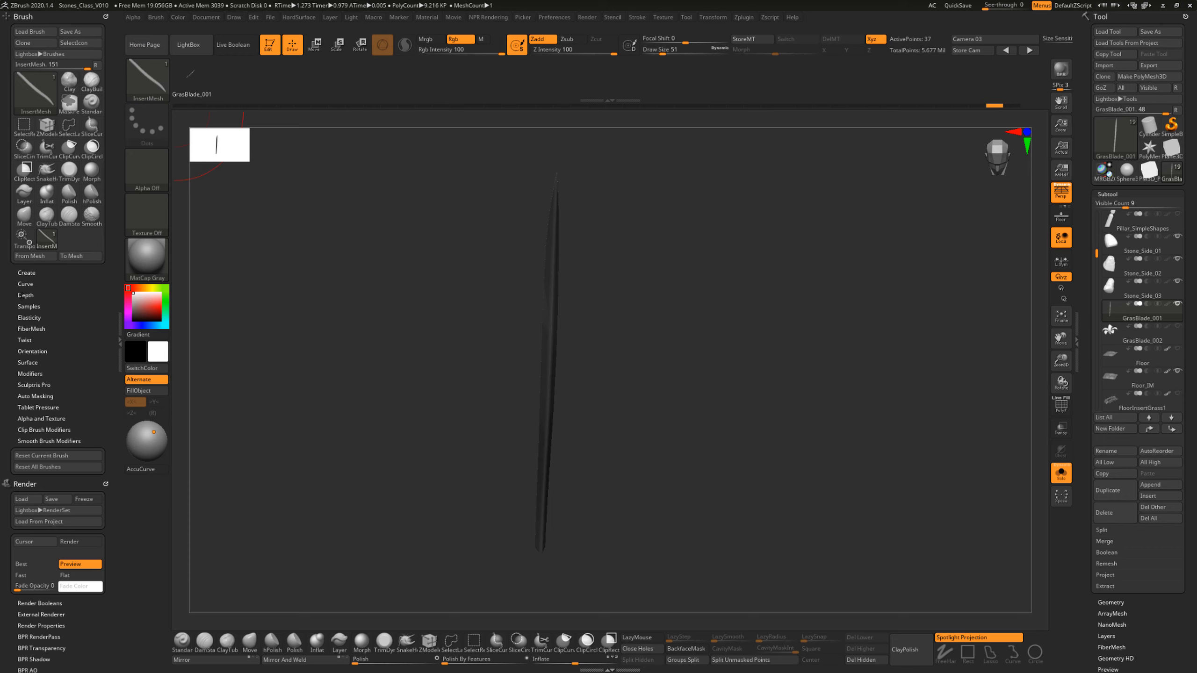
click(24, 295)
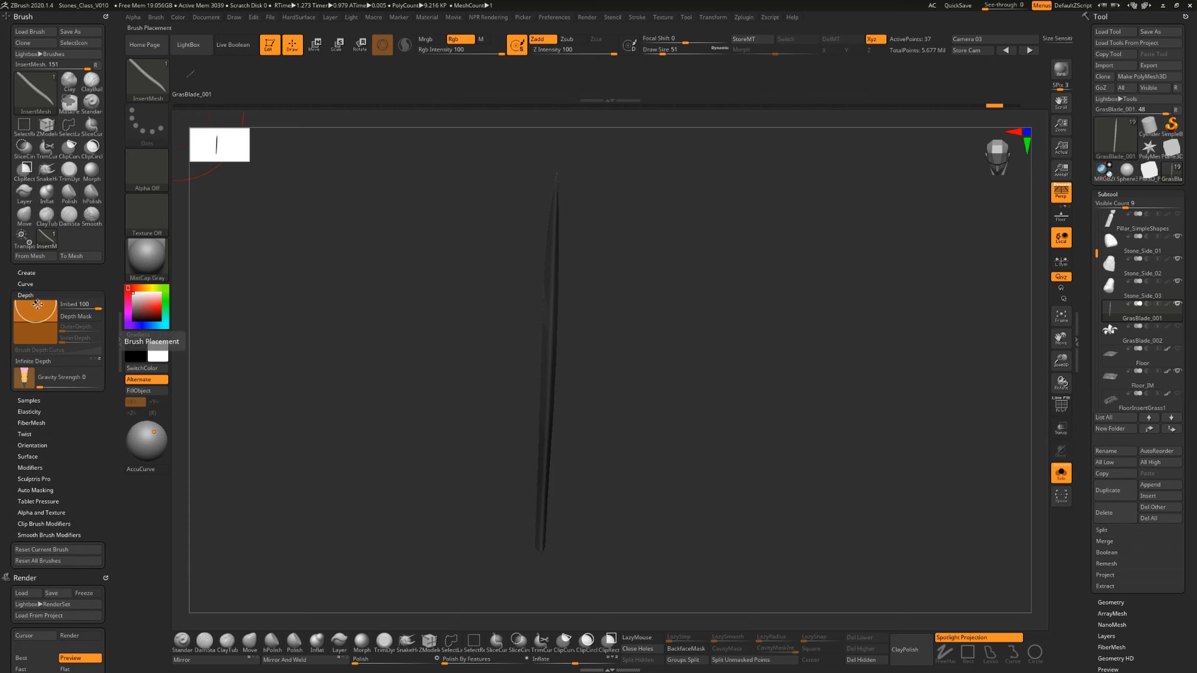
Try InsertMesh Imbed values of about 2 and 58, inserting a test blade with each and undoing it.
drag(38, 304, 32, 324)
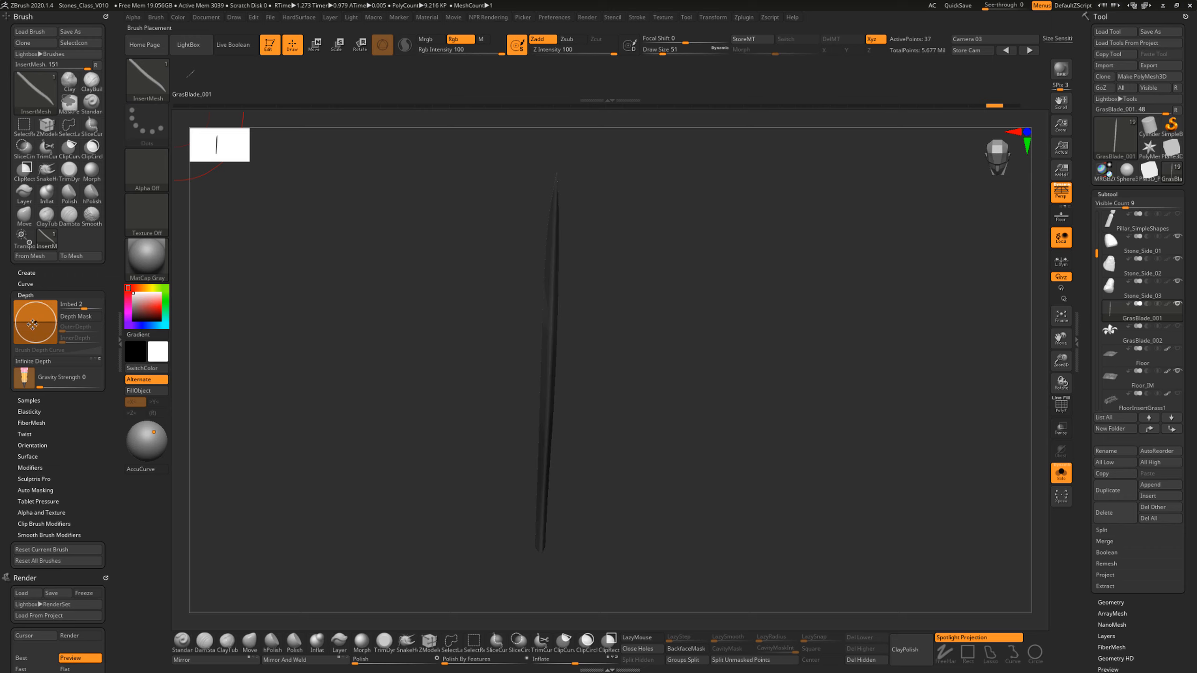
drag(513, 360, 464, 397)
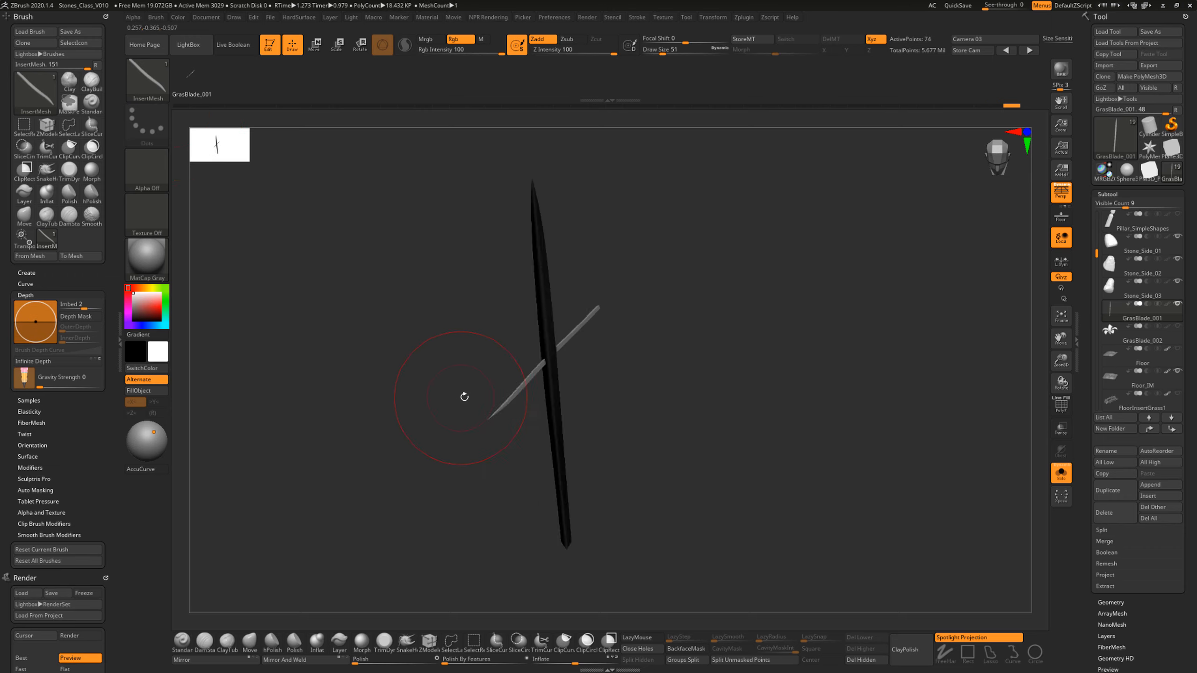
key(ctrl+z)
drag(47, 322, 37, 311)
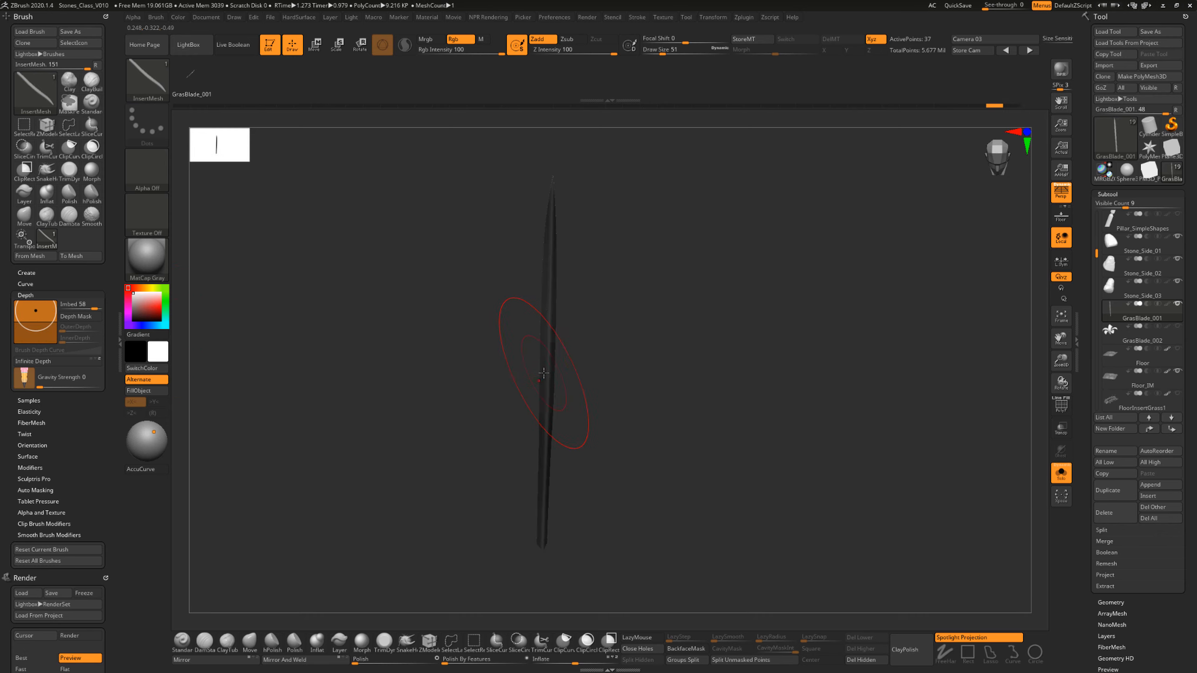
drag(545, 370, 460, 399)
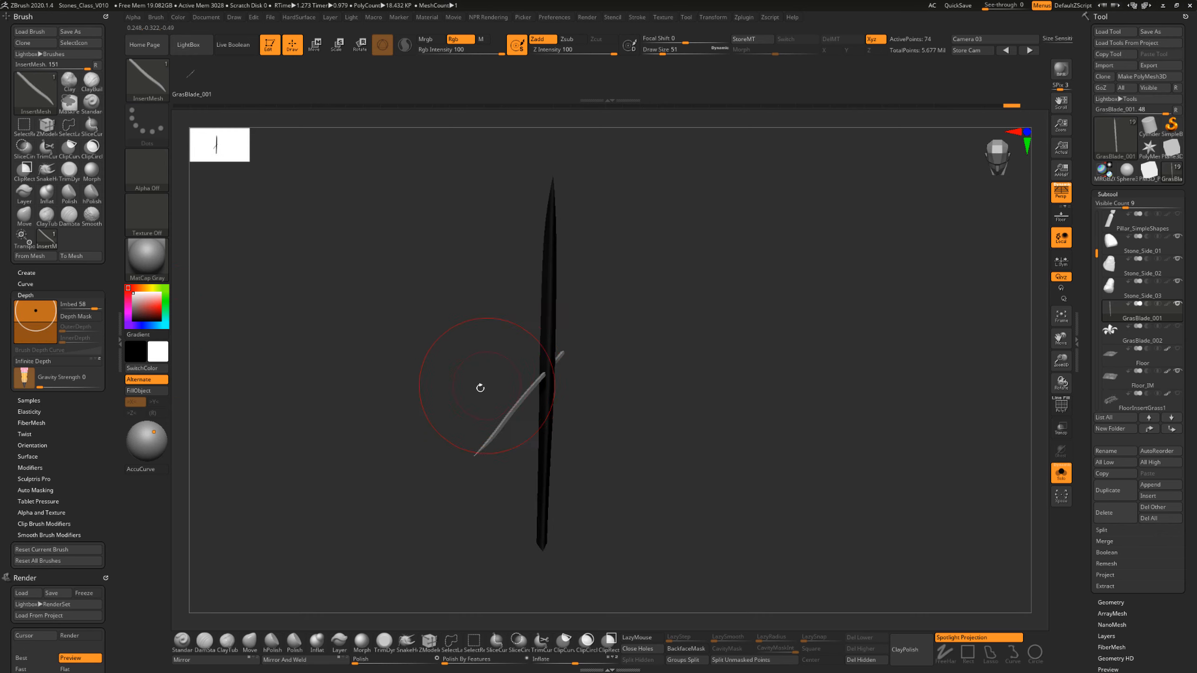
key(ctrl+z)
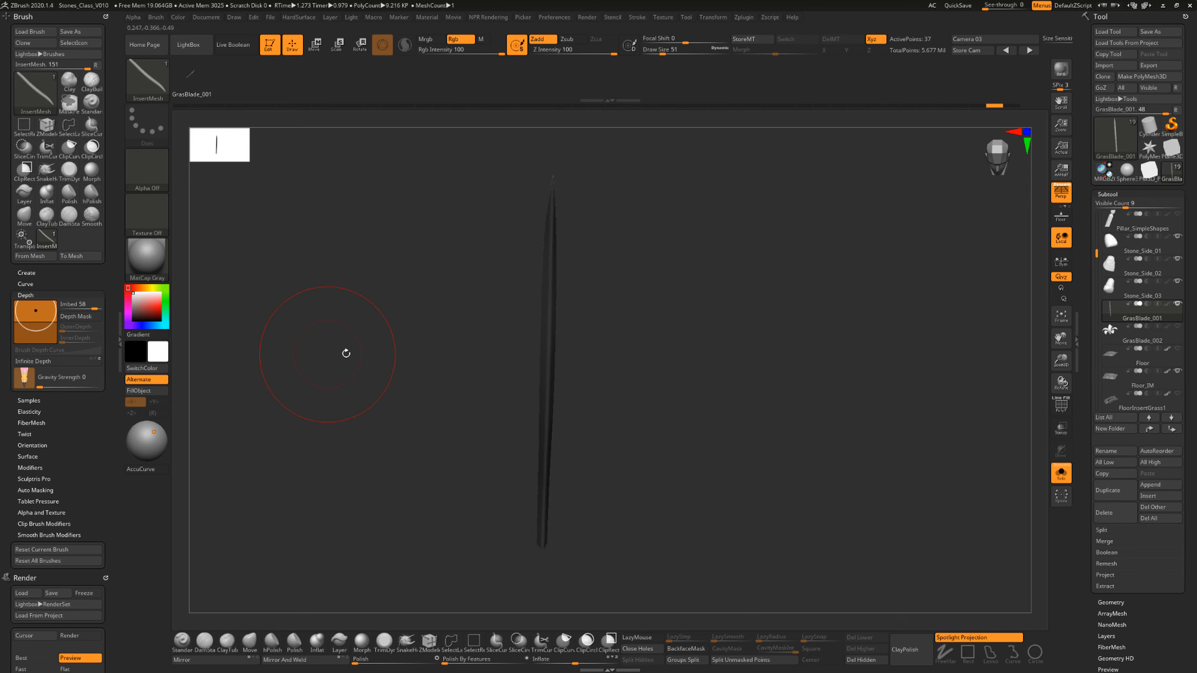
Set the InsertMesh brush's Imbed to about 85, test it with one inserted blade and undo the insertion.
drag(38, 311, 39, 303)
drag(543, 393, 479, 436)
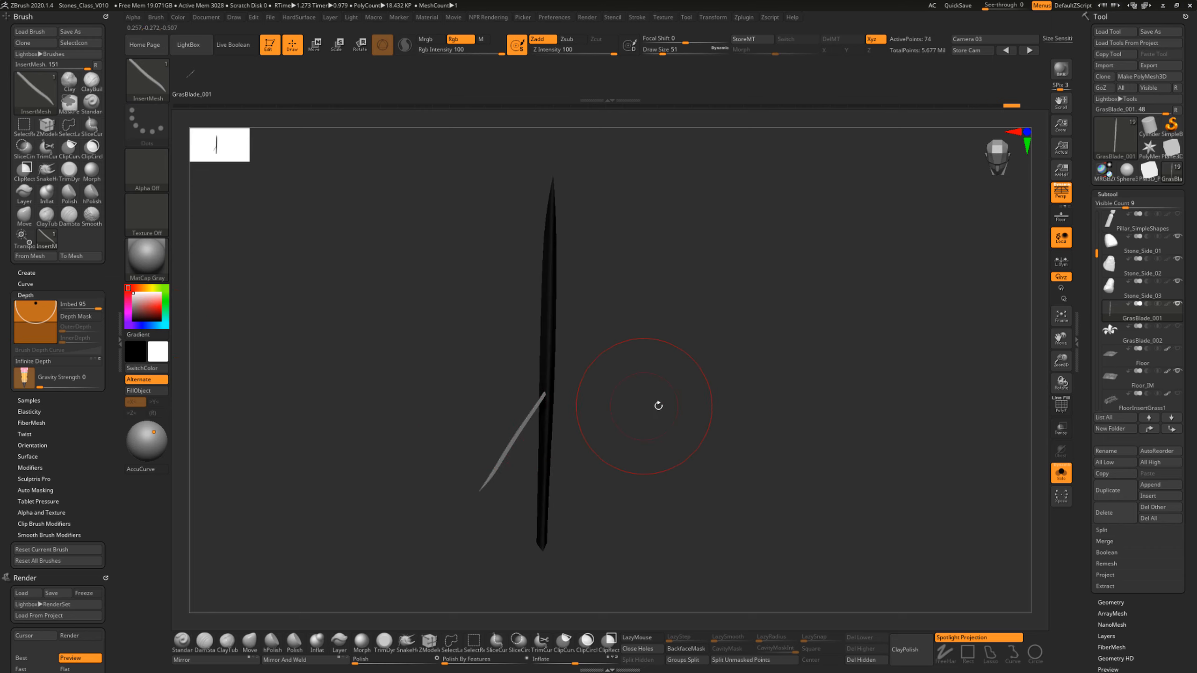
mouse_move(659, 406)
mouse_down()
mouse_move(634, 414)
mouse_move(656, 394)
mouse_move(682, 402)
mouse_up()
key(ctrl+z)
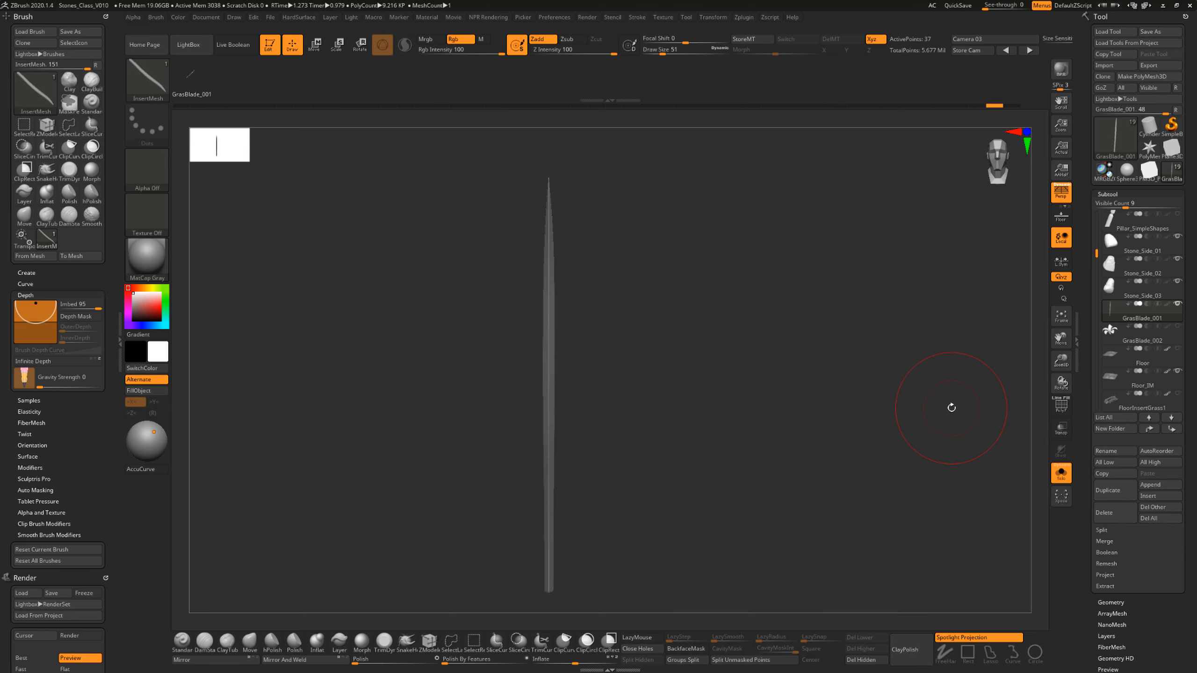
Scale the grass blade from its base with the transform gizmo into a shorter, proportionally wider variation.
mouse_move(1119, 317)
click(315, 45)
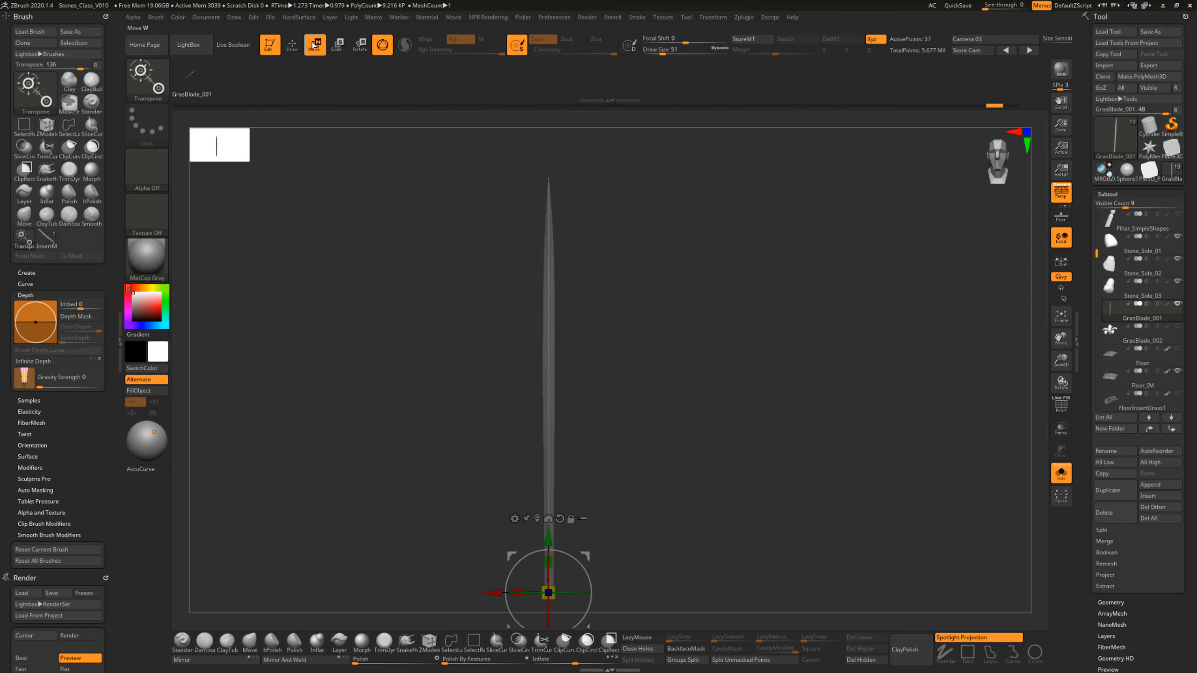
alt+drag(583, 509, 596, 427)
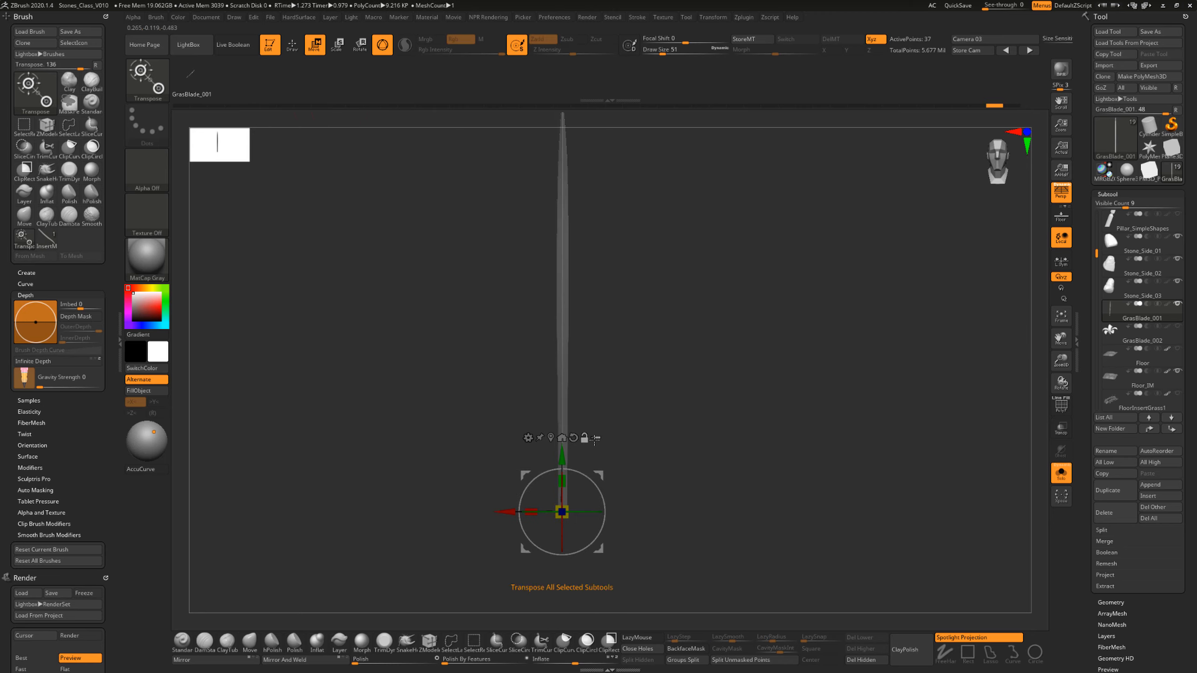
mouse_move(561, 481)
mouse_down()
mouse_move(575, 515)
mouse_move(571, 480)
mouse_up()
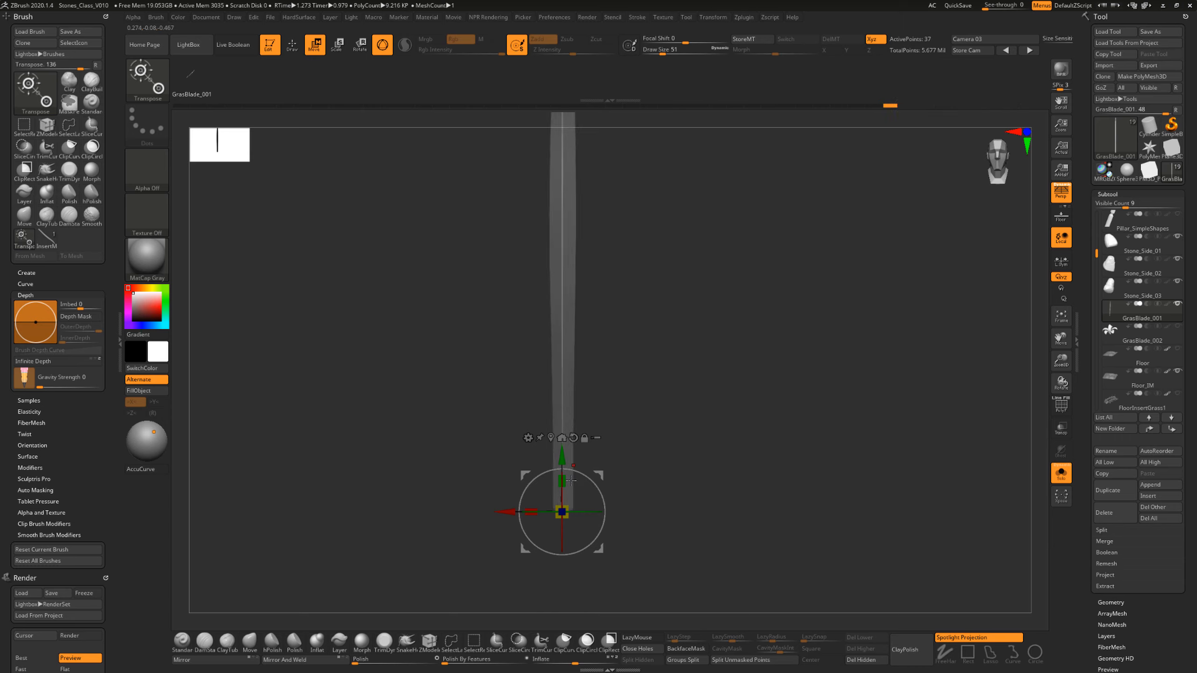
mouse_move(561, 530)
mouse_down()
mouse_move(562, 547)
mouse_move(564, 529)
mouse_up()
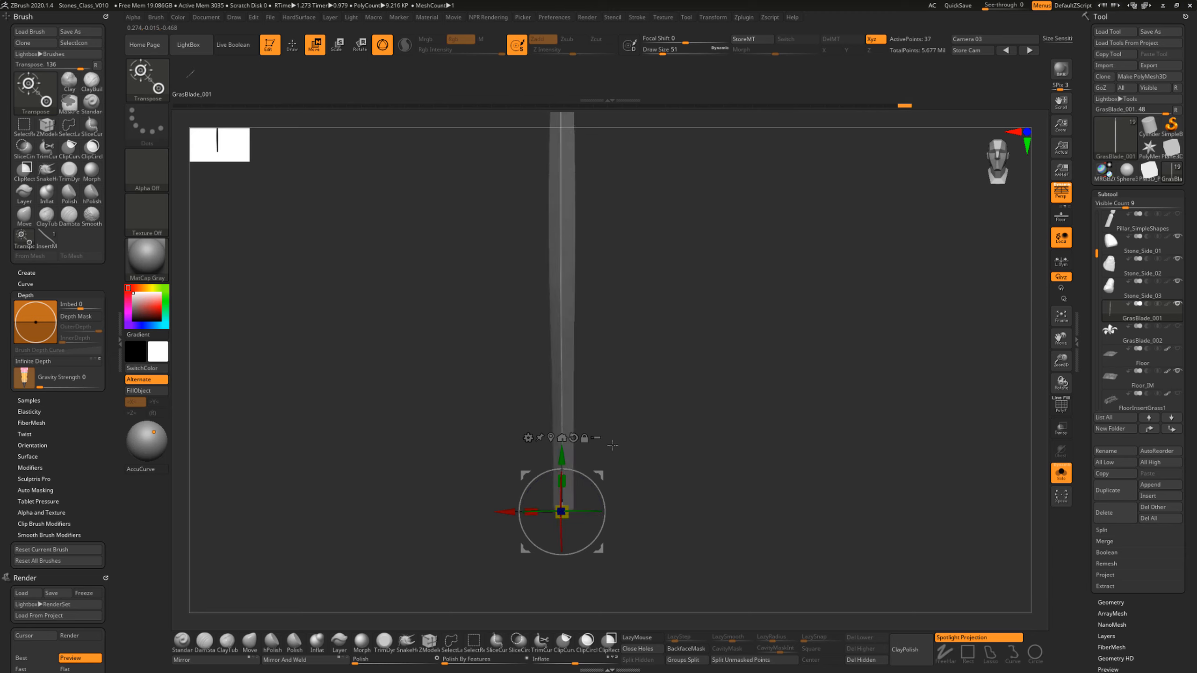
mouse_move(566, 477)
mouse_down()
mouse_move(571, 519)
mouse_move(570, 489)
mouse_up()
mouse_move(655, 486)
mouse_down()
mouse_move(695, 483)
mouse_move(674, 474)
mouse_up()
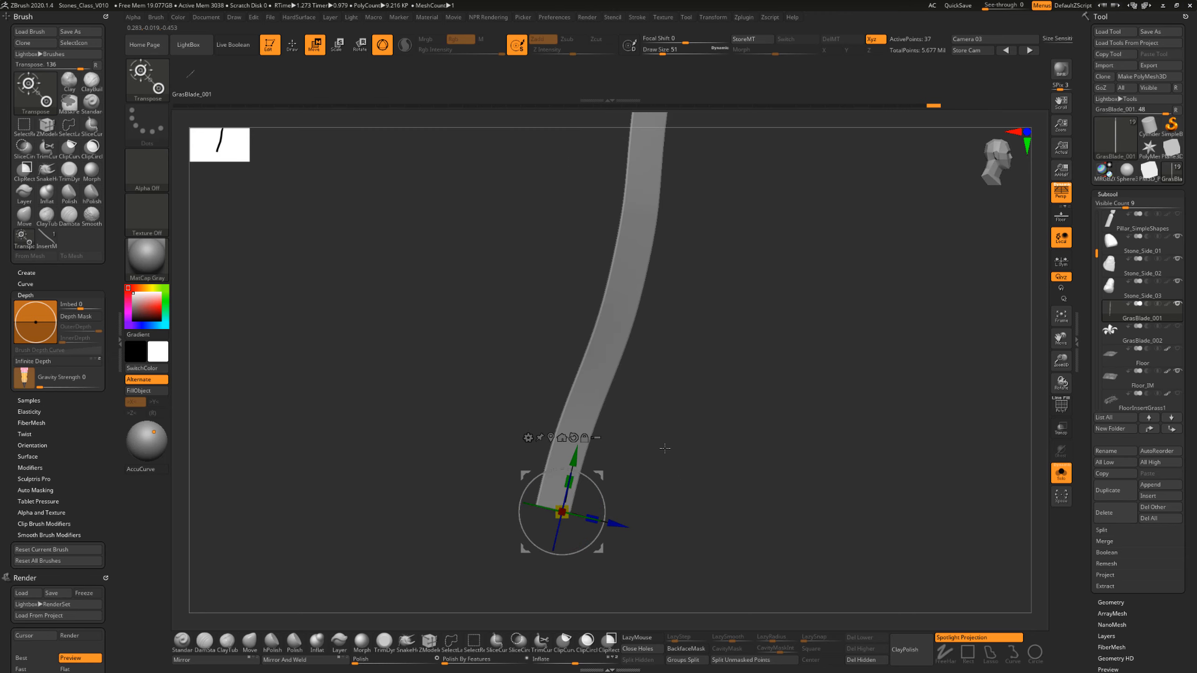
drag(606, 496, 566, 489)
alt+drag(660, 466, 665, 414)
drag(651, 269, 471, 256)
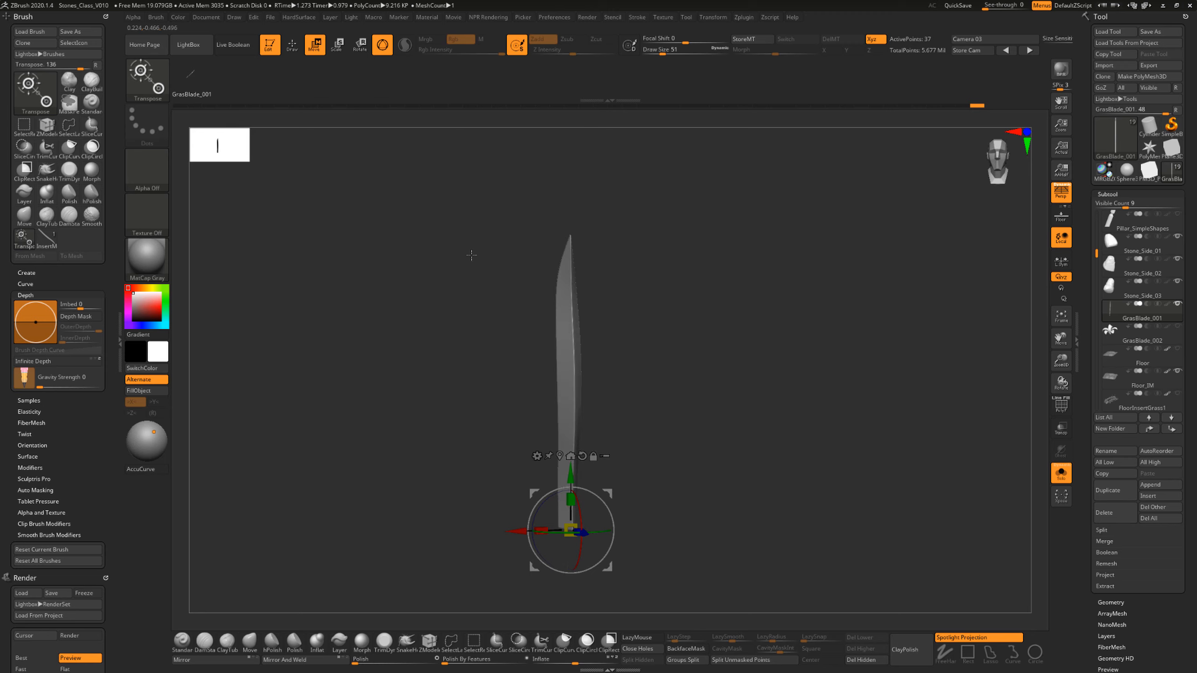
Reshape the grass blade's outline with the Move brush, giving its middle section a slight sideways bend.
click(297, 51)
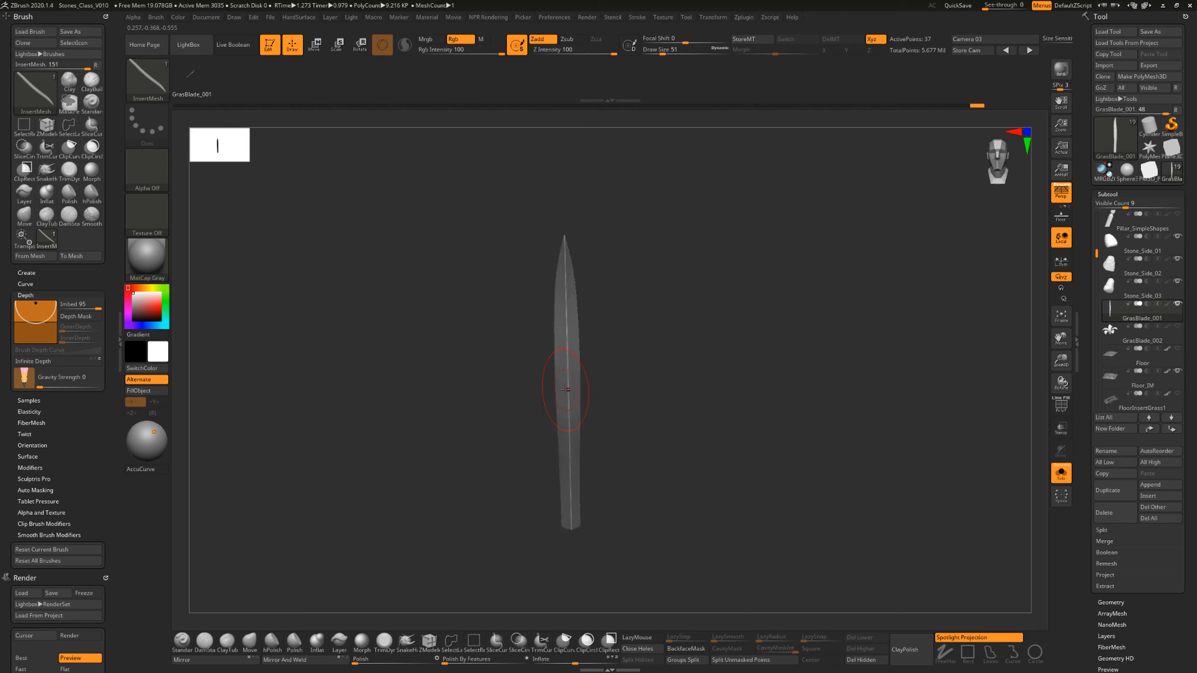
key(b)
key(m)
key(v)
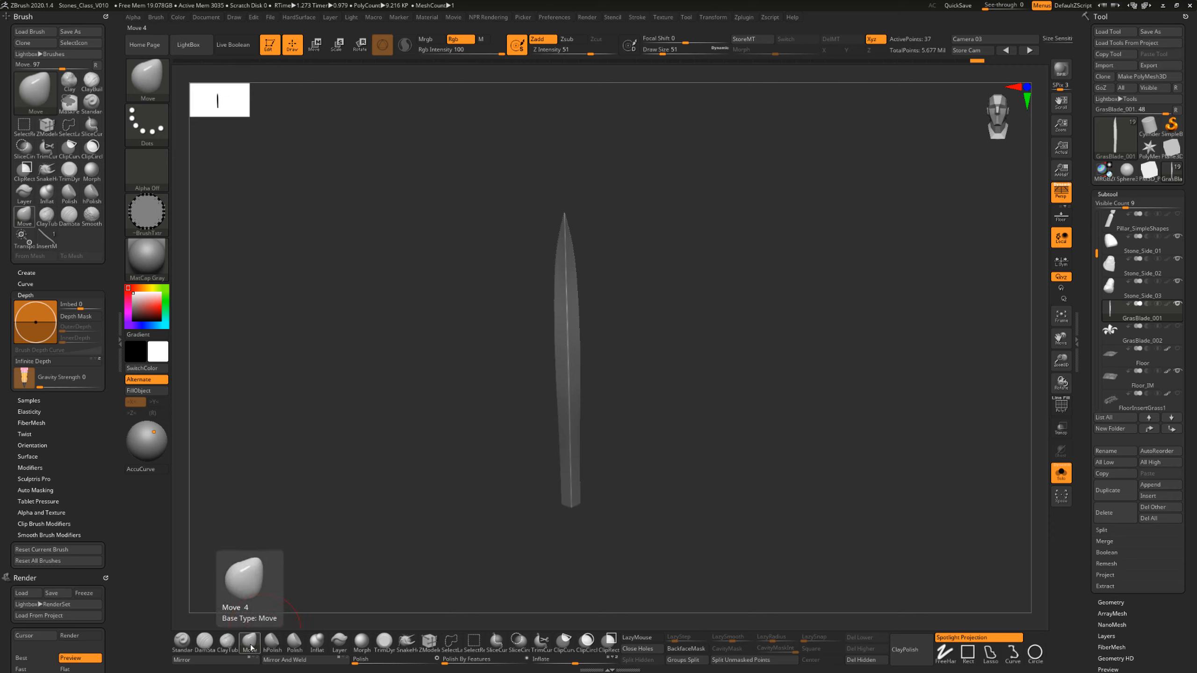
mouse_move(590, 343)
mouse_down()
mouse_move(622, 390)
mouse_move(552, 341)
mouse_up()
key(s)
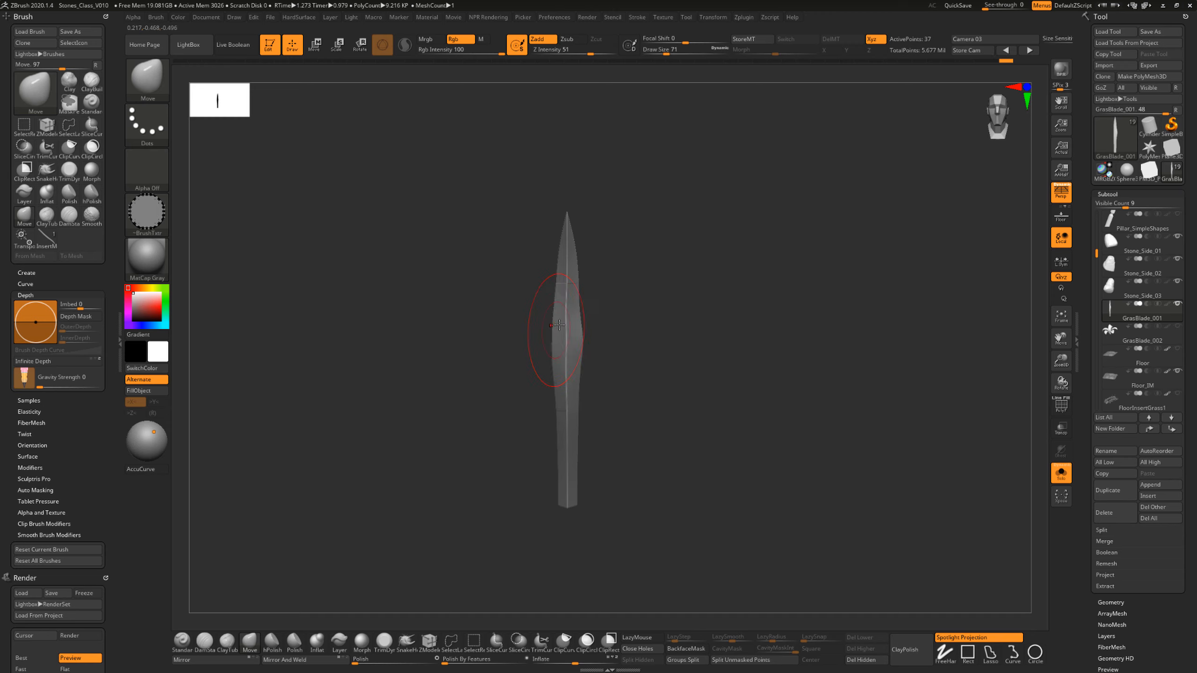
key(ctrl+z)
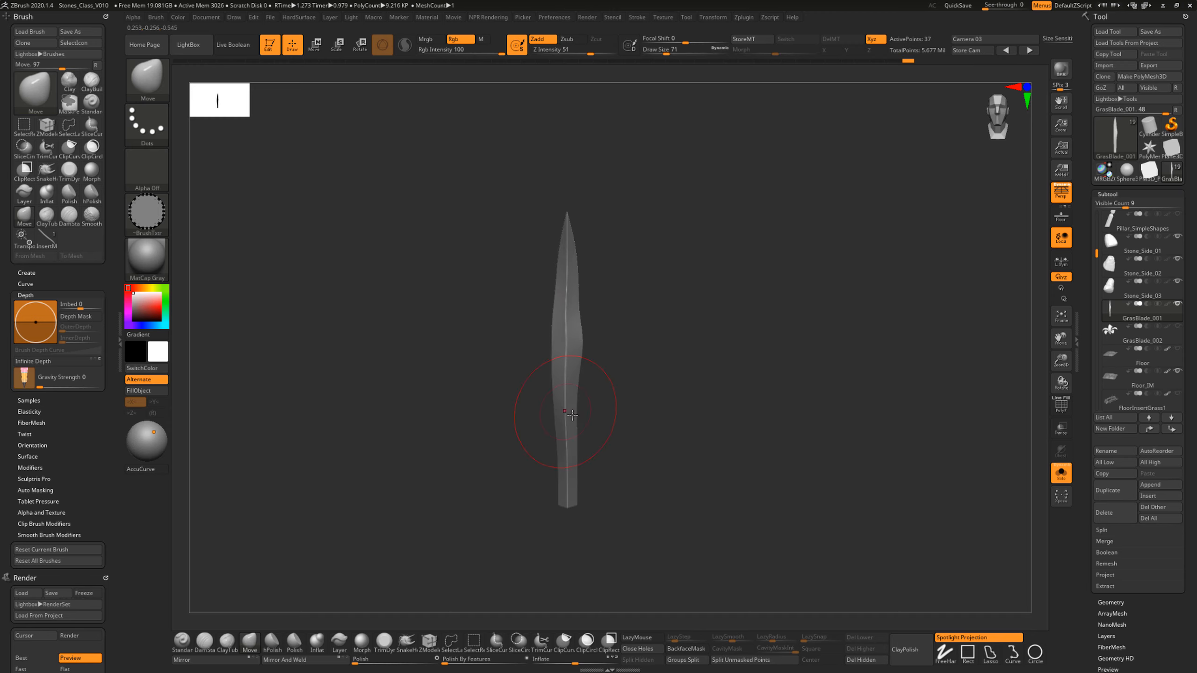
drag(557, 333, 559, 295)
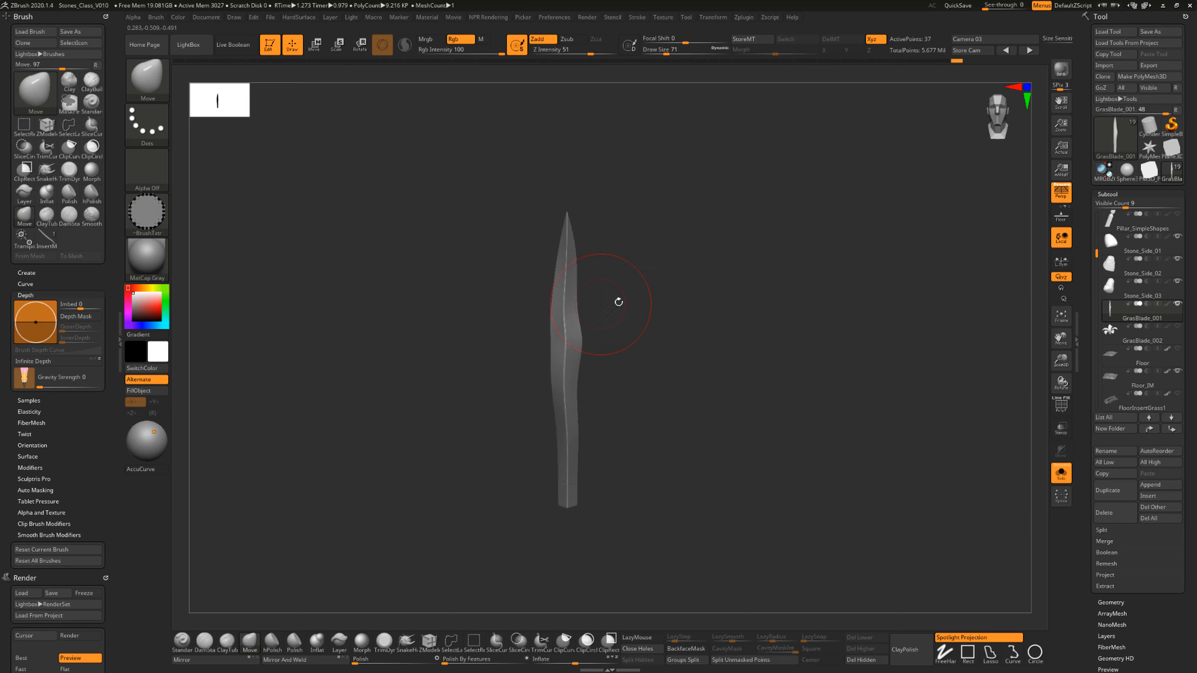
Look straight down on the reshaped blade and append it to the existing InsertMesh brush as a second mesh.
drag(657, 263, 658, 398)
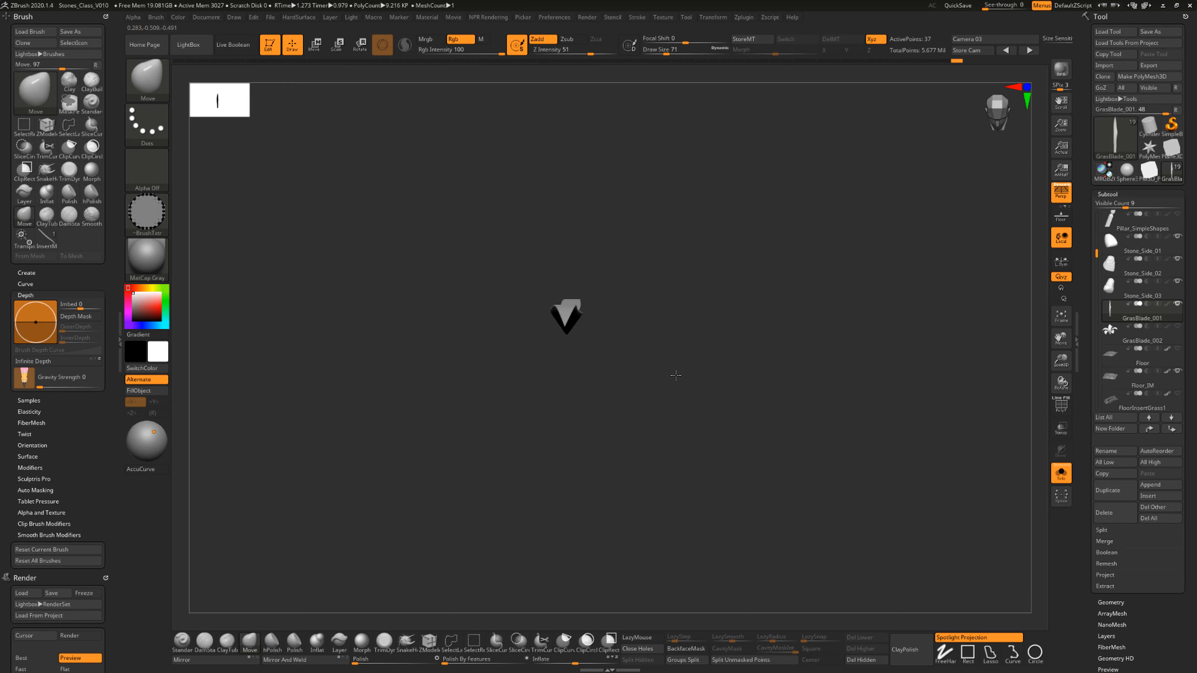
key(b)
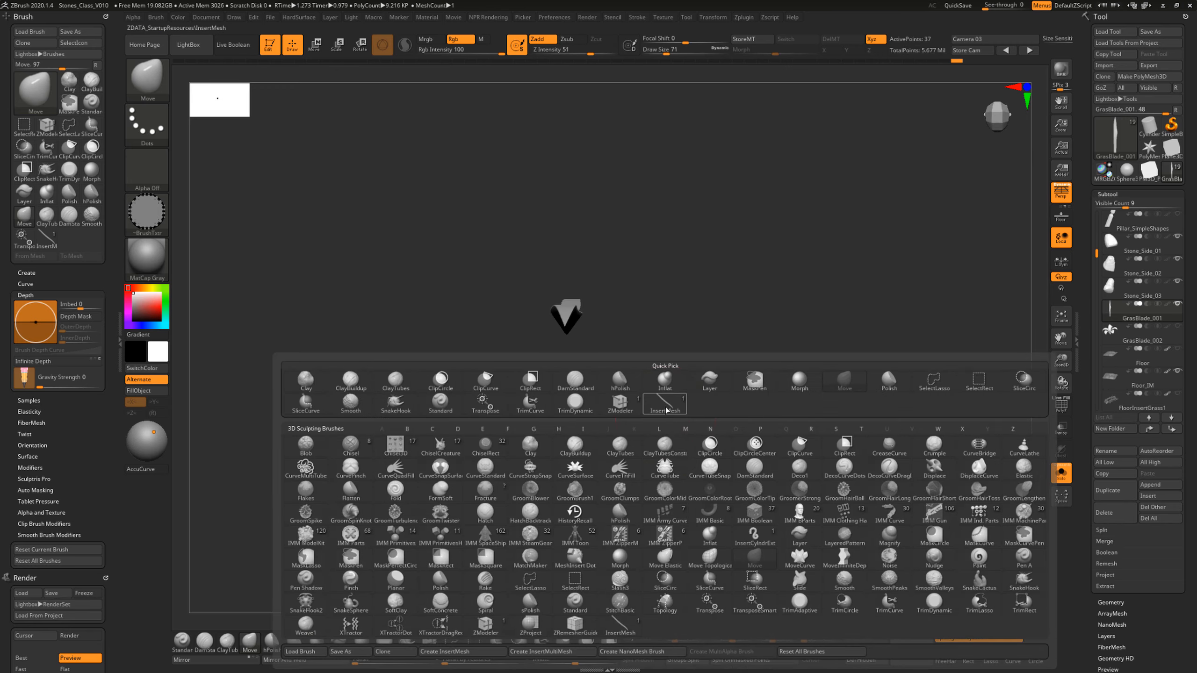
click(659, 409)
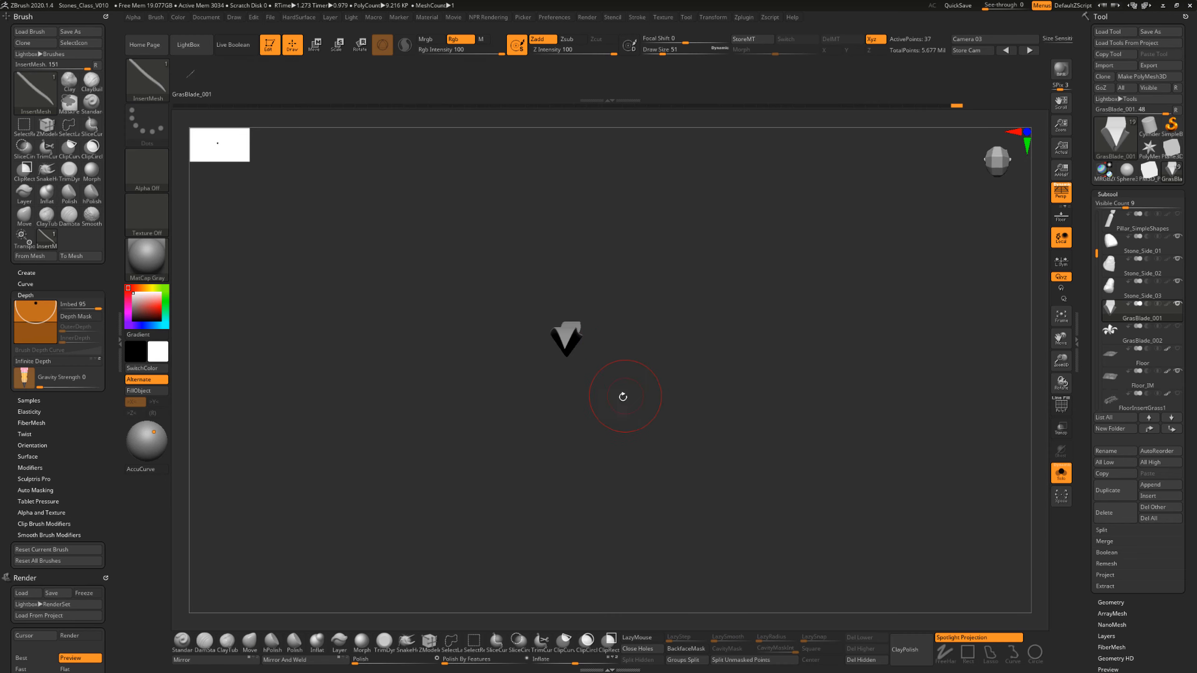
key(b)
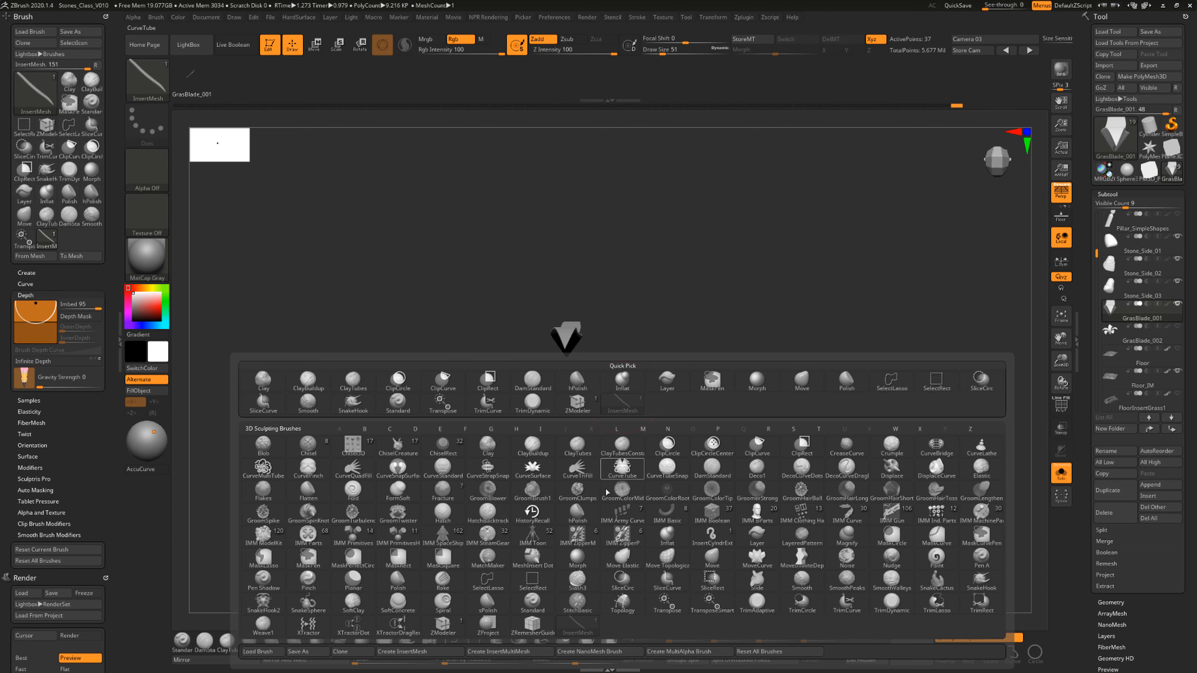
click(426, 652)
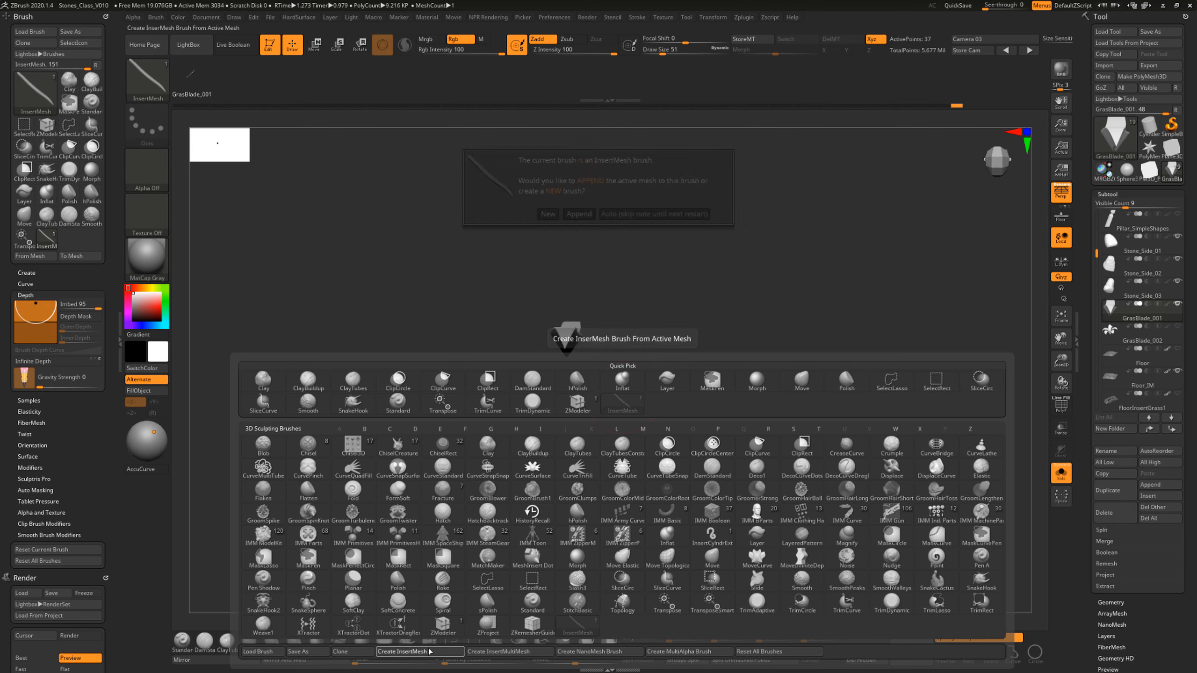
click(580, 214)
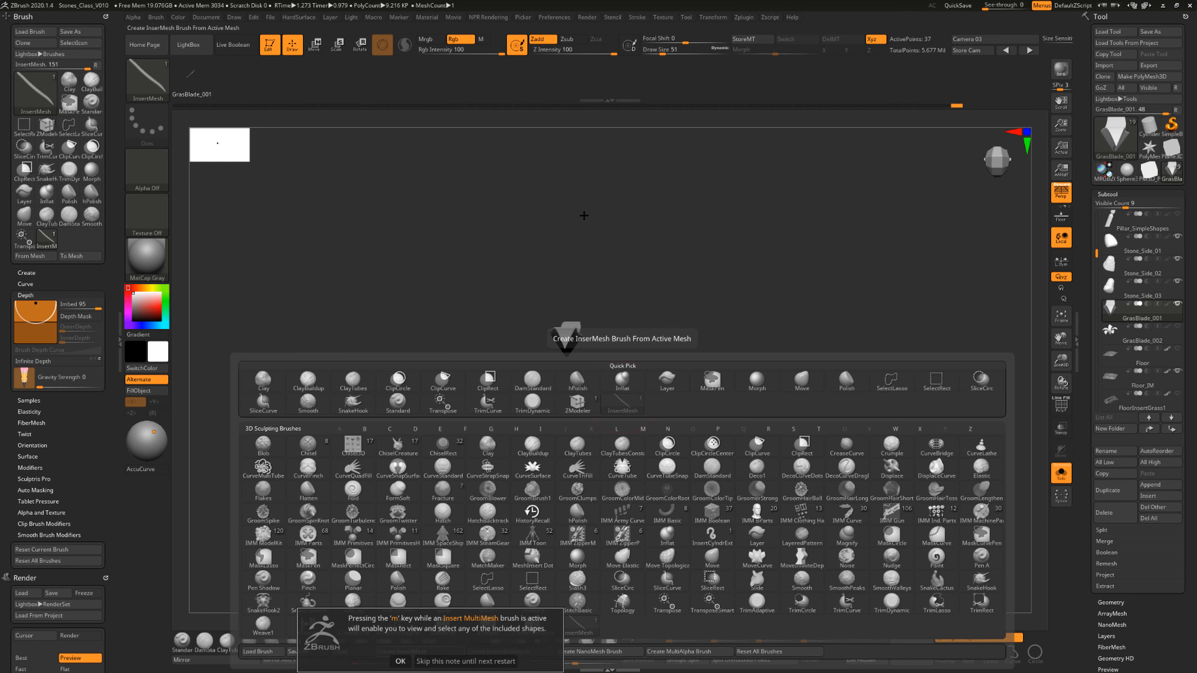
click(400, 662)
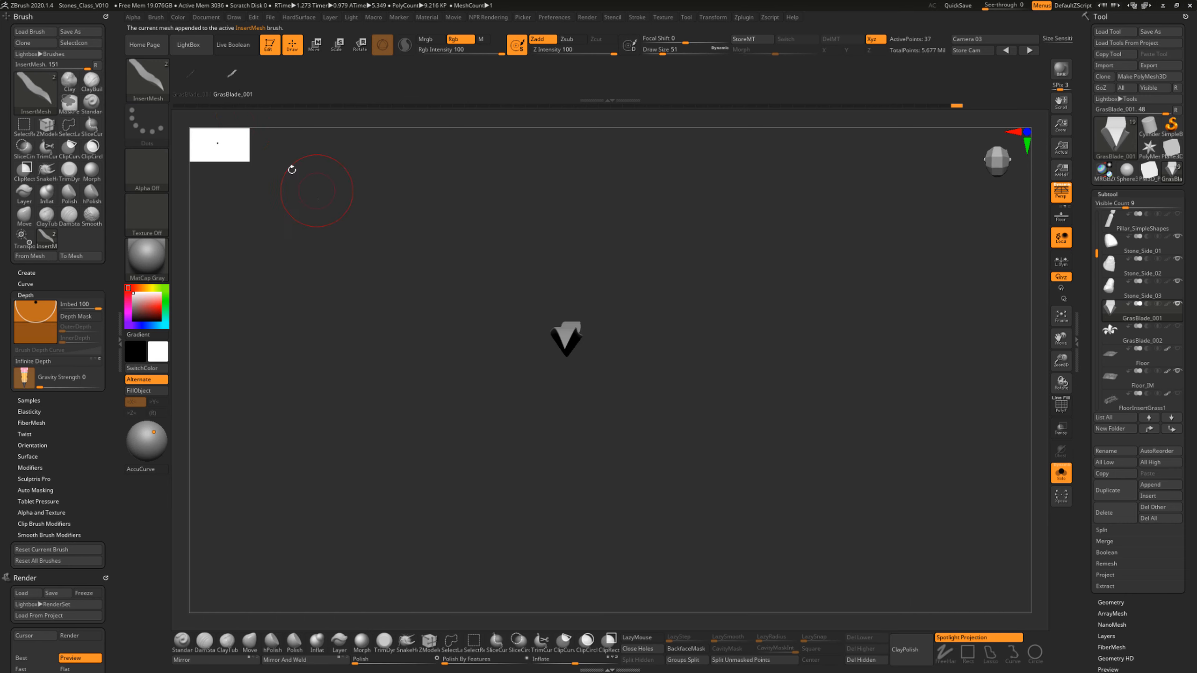
Test the appended blade by inserting it on the grass blade, and undo the insertion.
drag(649, 383, 624, 393)
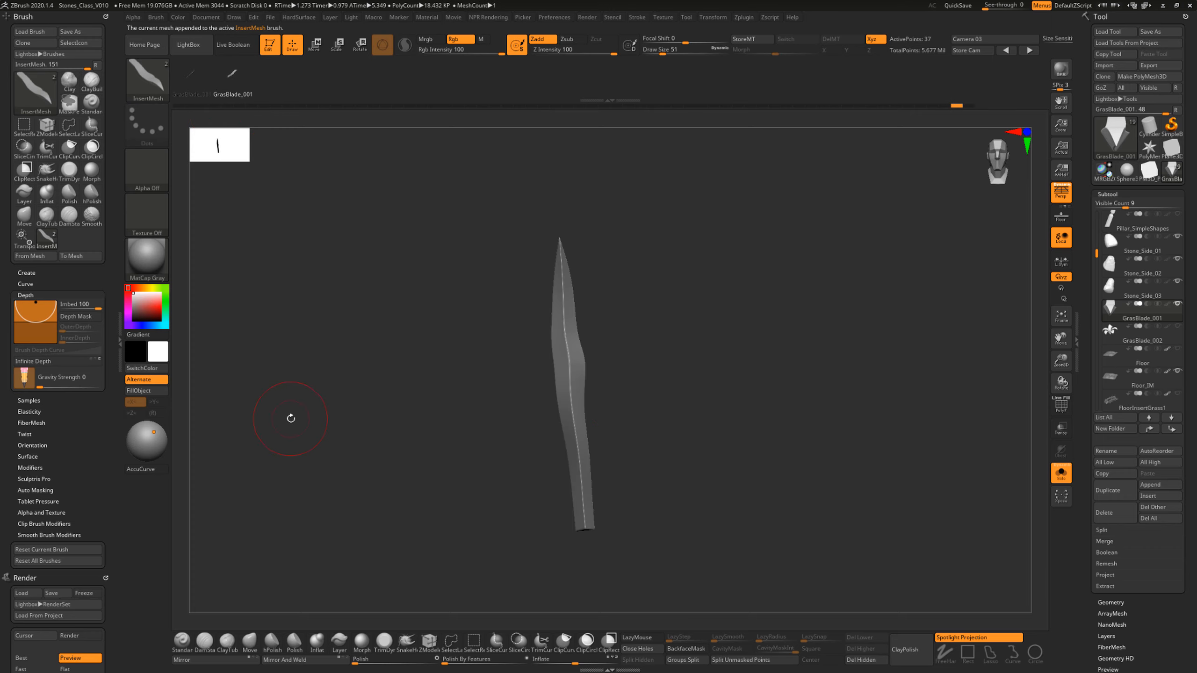
drag(577, 371, 687, 434)
key(ctrl+z)
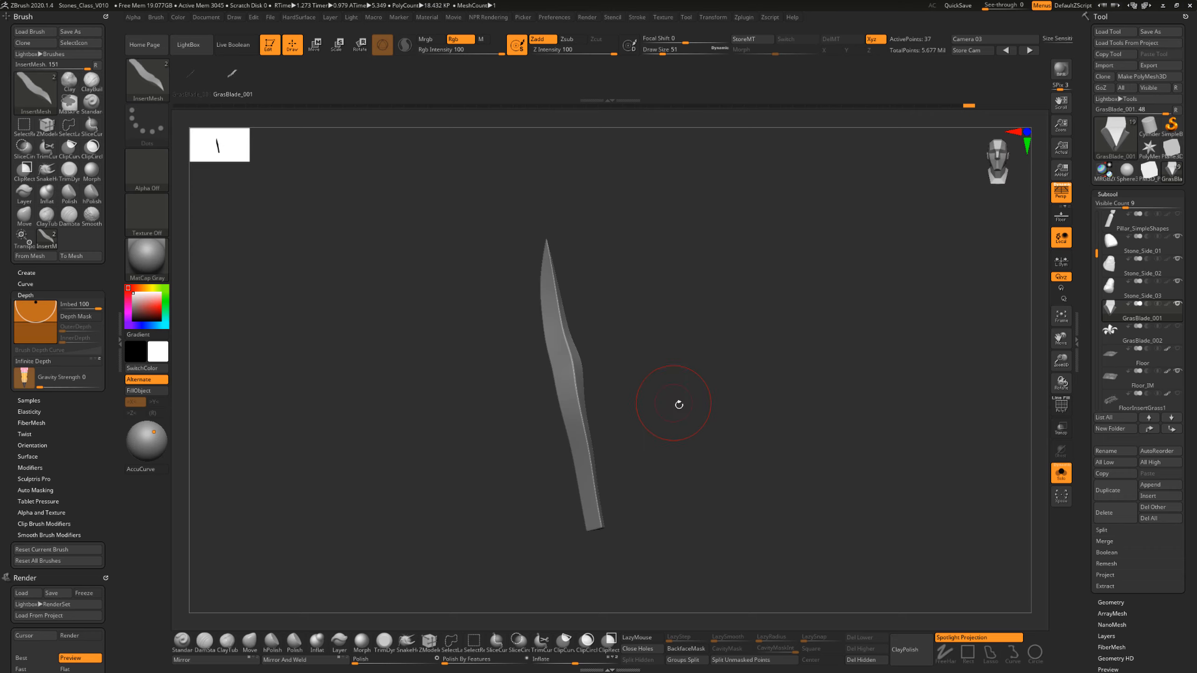
key(shift)
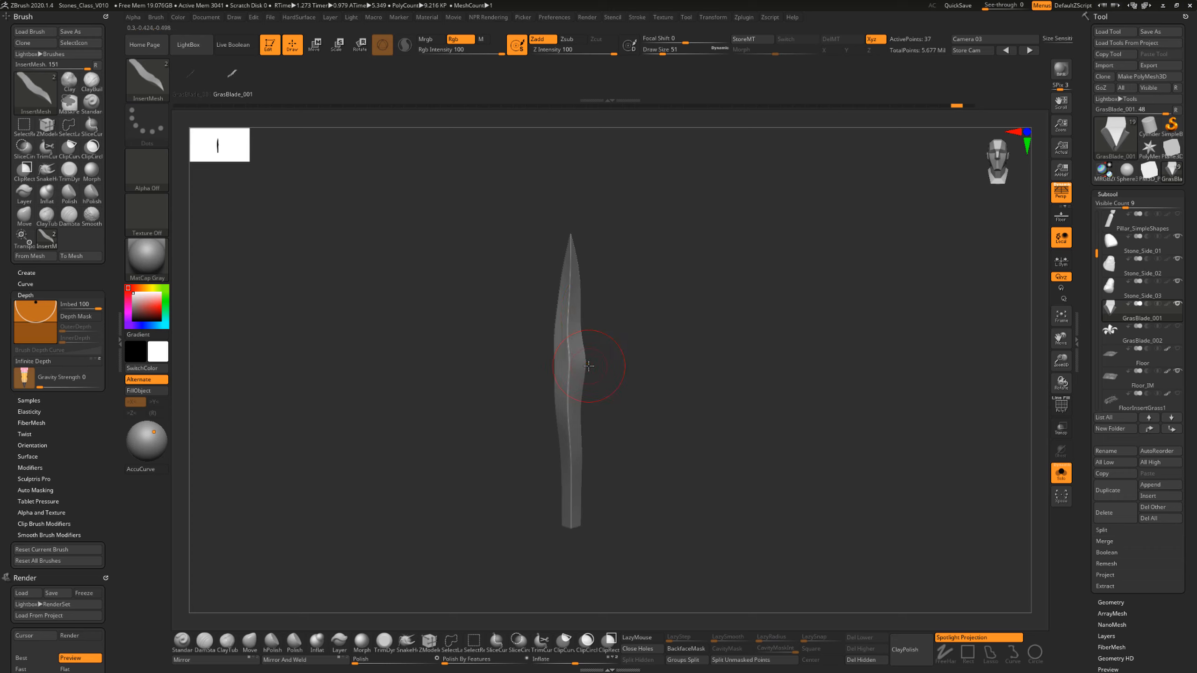
Scale the grass blade wider across its width with the transform gizmo.
click(315, 45)
drag(541, 529, 494, 519)
drag(707, 441, 782, 446)
Bend the lower and middle parts of the widened blade's side profile with the Move brush.
click(293, 45)
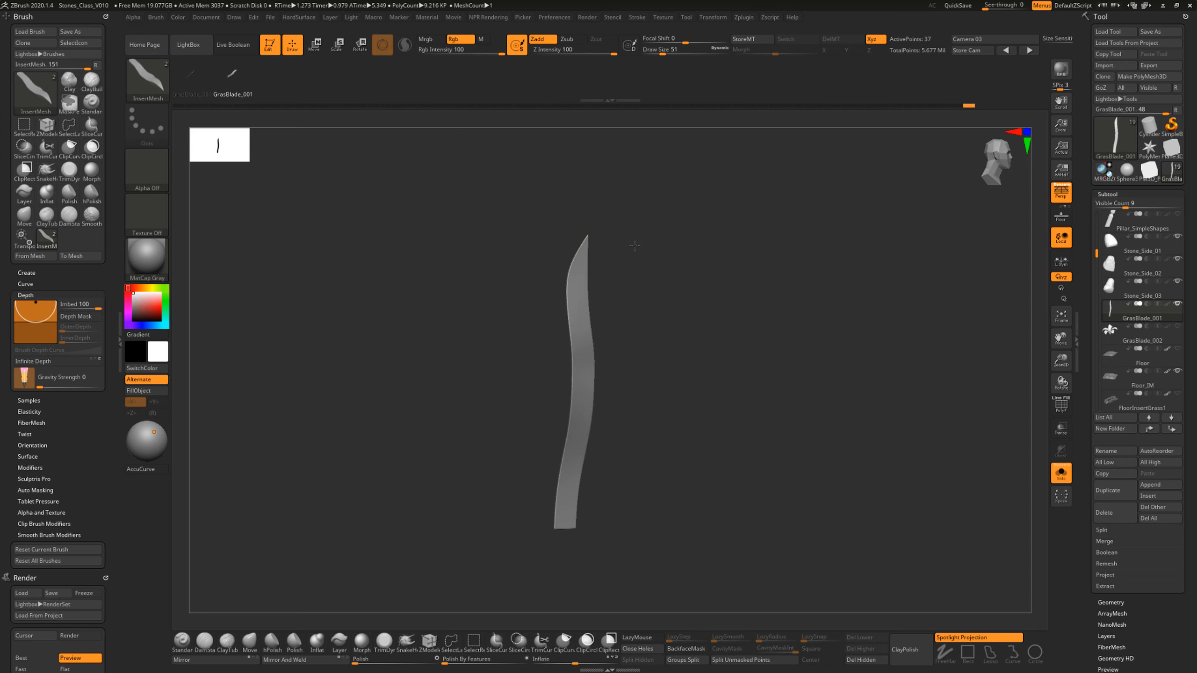
key(b)
key(m)
key(v)
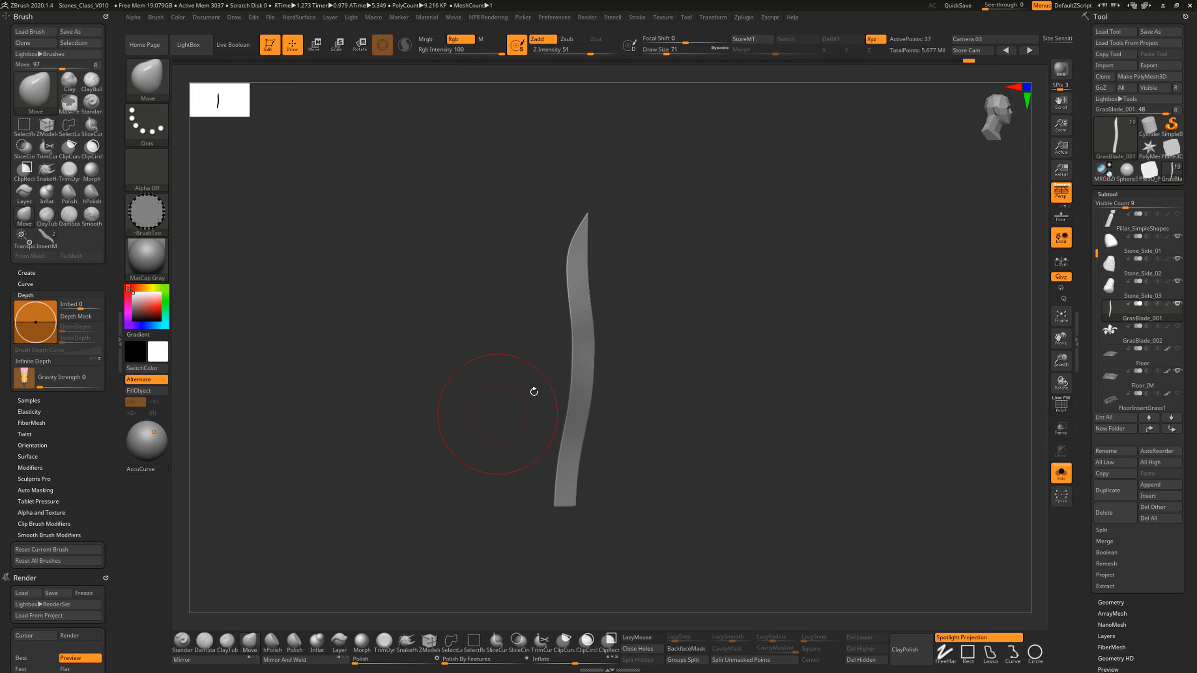
key(s)
drag(573, 369, 591, 369)
mouse_move(586, 312)
mouse_down()
mouse_move(613, 323)
mouse_move(618, 361)
mouse_up()
drag(640, 448, 652, 449)
key(s)
drag(622, 407, 614, 406)
drag(596, 387, 585, 379)
Push the blade's middle outward into an uneven bulge with the Move brush, enlarging the draw size up to 140.
key(s)
key(s)
drag(583, 323, 569, 323)
drag(636, 345, 658, 351)
drag(606, 385, 562, 417)
mouse_move(660, 423)
mouse_down()
mouse_move(633, 401)
mouse_move(621, 416)
mouse_move(658, 429)
mouse_move(630, 350)
mouse_up()
drag(577, 301, 587, 305)
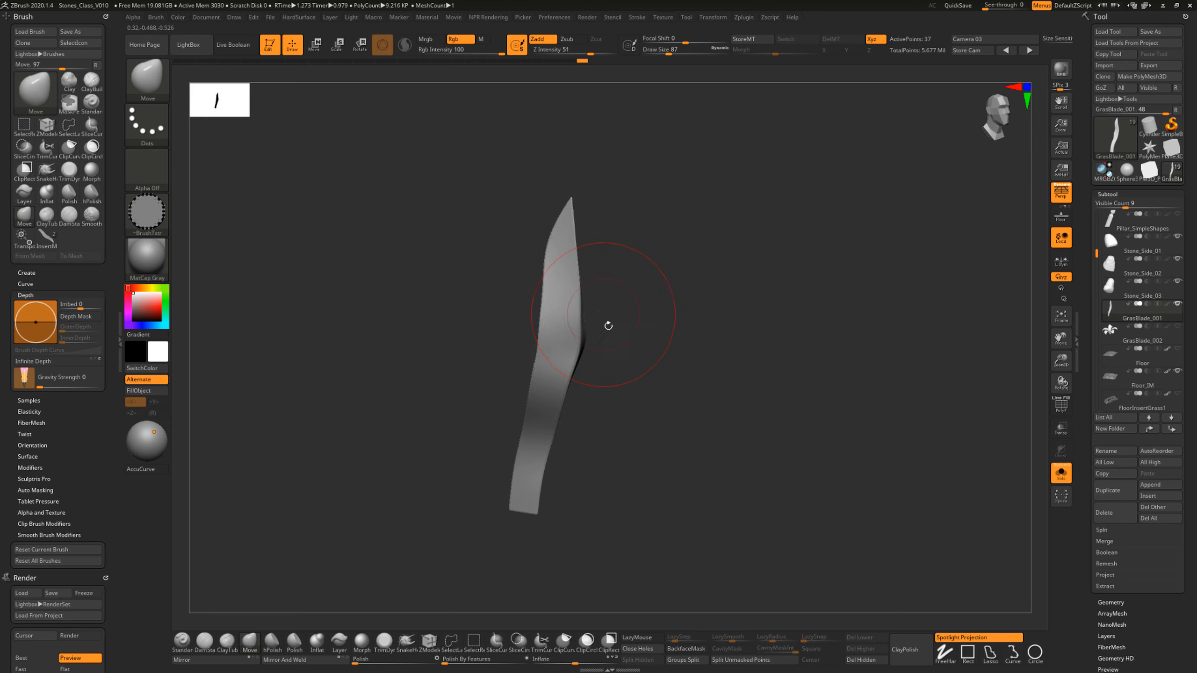
key(s)
mouse_move(596, 346)
mouse_down()
mouse_move(581, 378)
mouse_move(601, 280)
mouse_move(588, 348)
mouse_move(622, 371)
mouse_up()
key(shift)
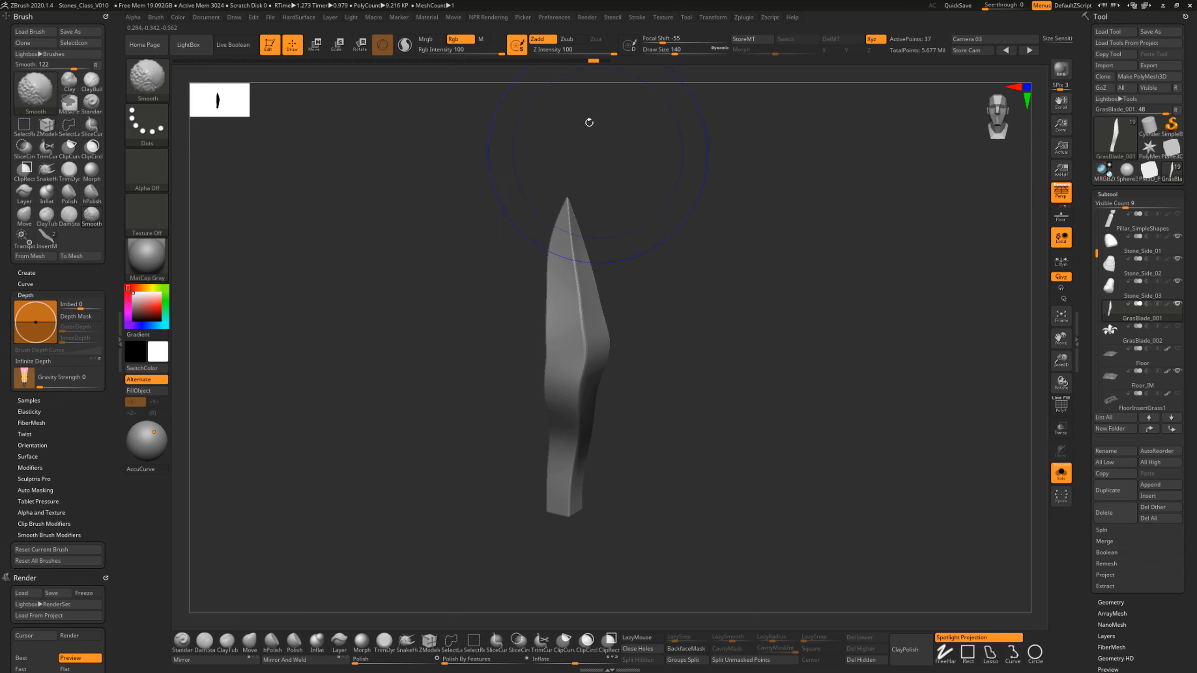
Change the Smooth brush's Z Intensity and smooth the bulge along the blade's middle and base.
drag(602, 49, 579, 52)
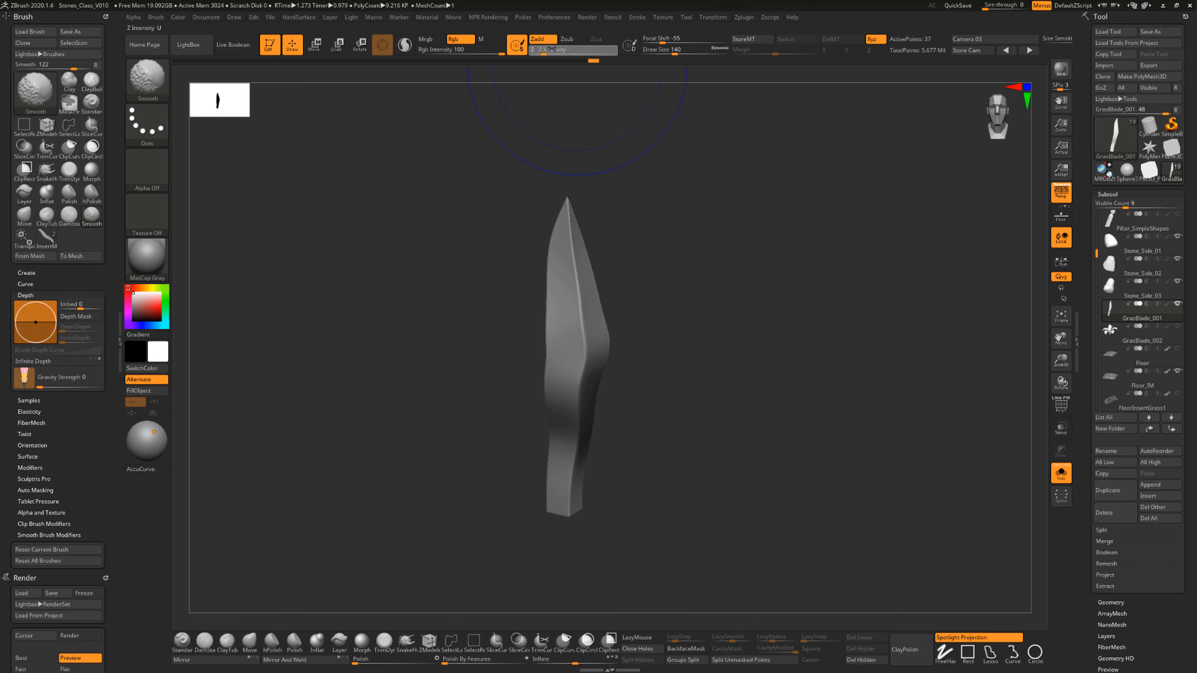
shift+drag(579, 350, 571, 421)
shift+drag(569, 504, 567, 495)
Reshape both side edges of the widened blade into gentle uneven curves with the Move brush.
drag(669, 368, 628, 373)
key(s)
drag(607, 383, 605, 383)
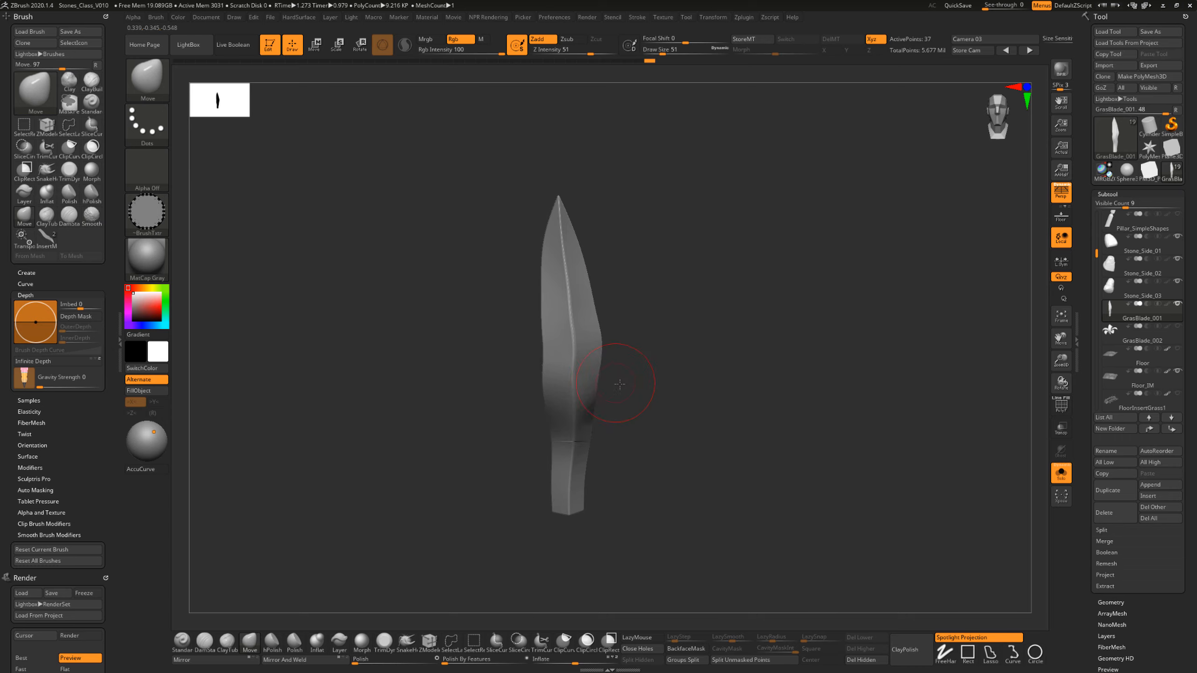
mouse_move(619, 384)
mouse_down()
mouse_move(600, 374)
mouse_move(596, 386)
mouse_up()
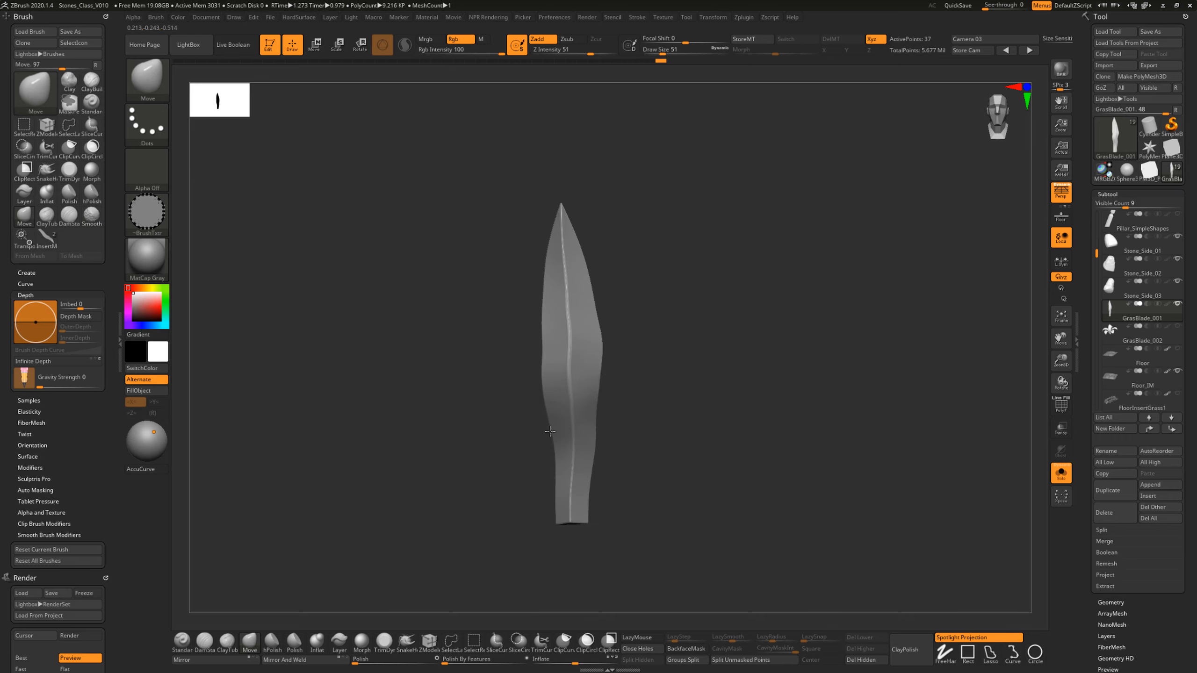
drag(537, 347, 533, 291)
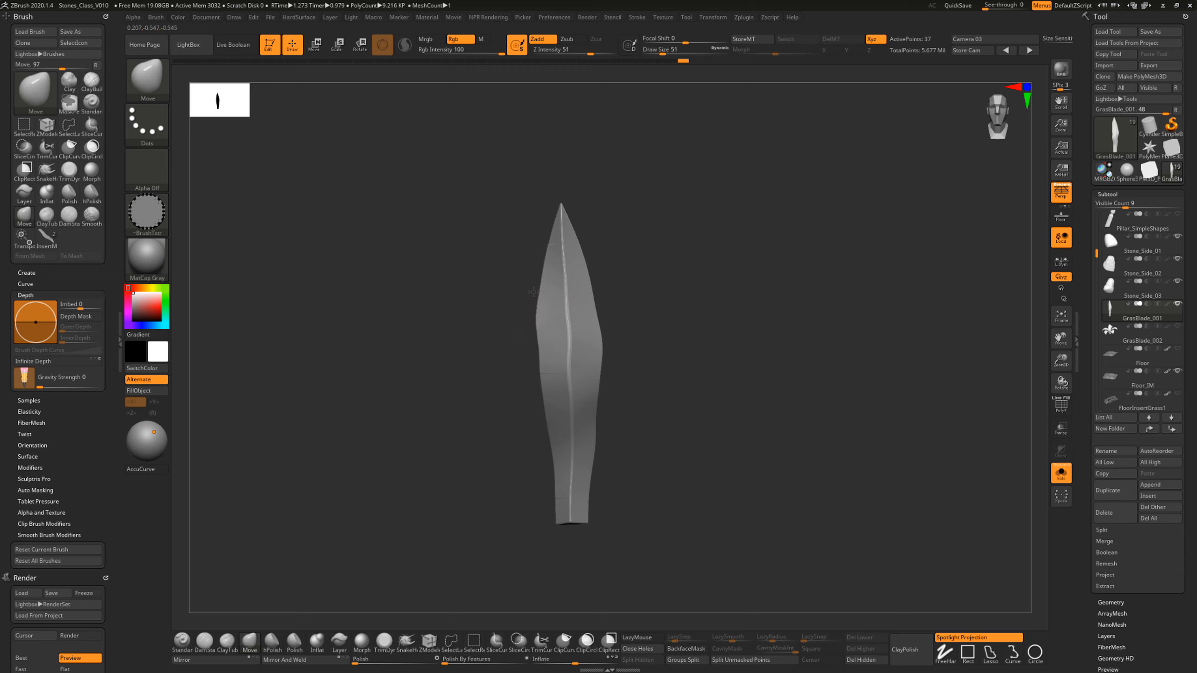
mouse_move(536, 367)
mouse_down()
mouse_move(601, 334)
mouse_move(536, 333)
mouse_up()
drag(545, 414, 541, 414)
mouse_move(589, 451)
mouse_down()
mouse_move(599, 411)
mouse_move(577, 368)
mouse_up()
Append the reshaped wide blade, seen from below, to the existing InsertMesh brush.
mouse_move(687, 491)
mouse_down()
mouse_move(683, 423)
mouse_move(637, 353)
mouse_up()
key(b)
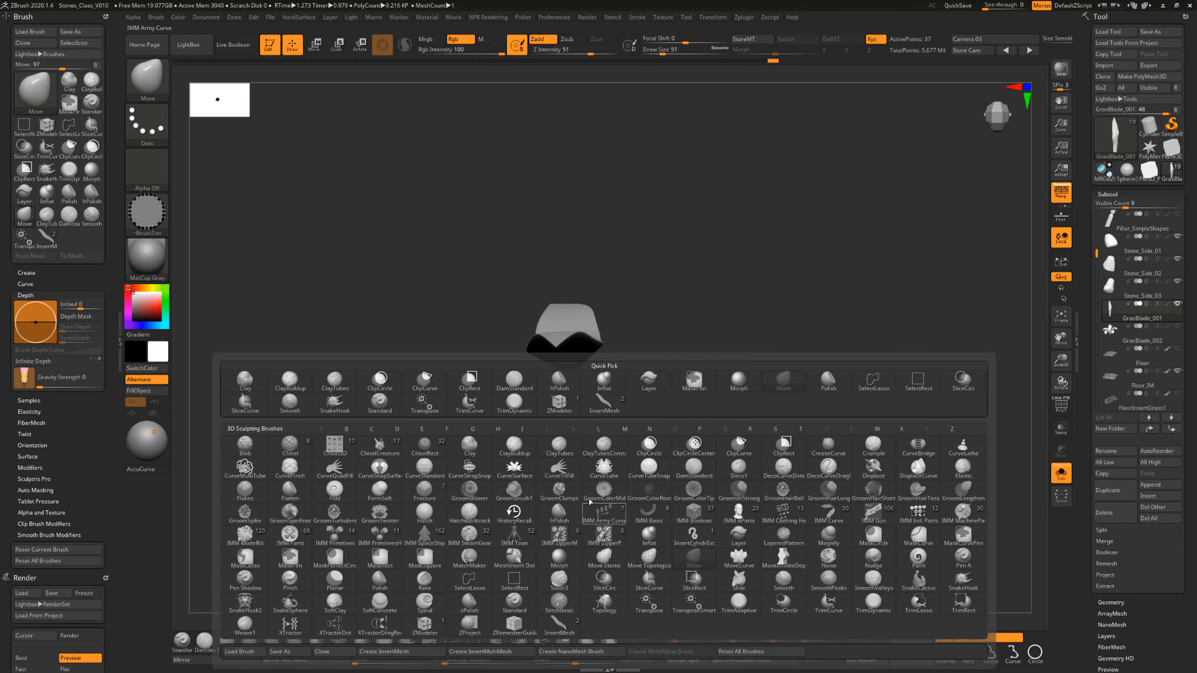
click(609, 401)
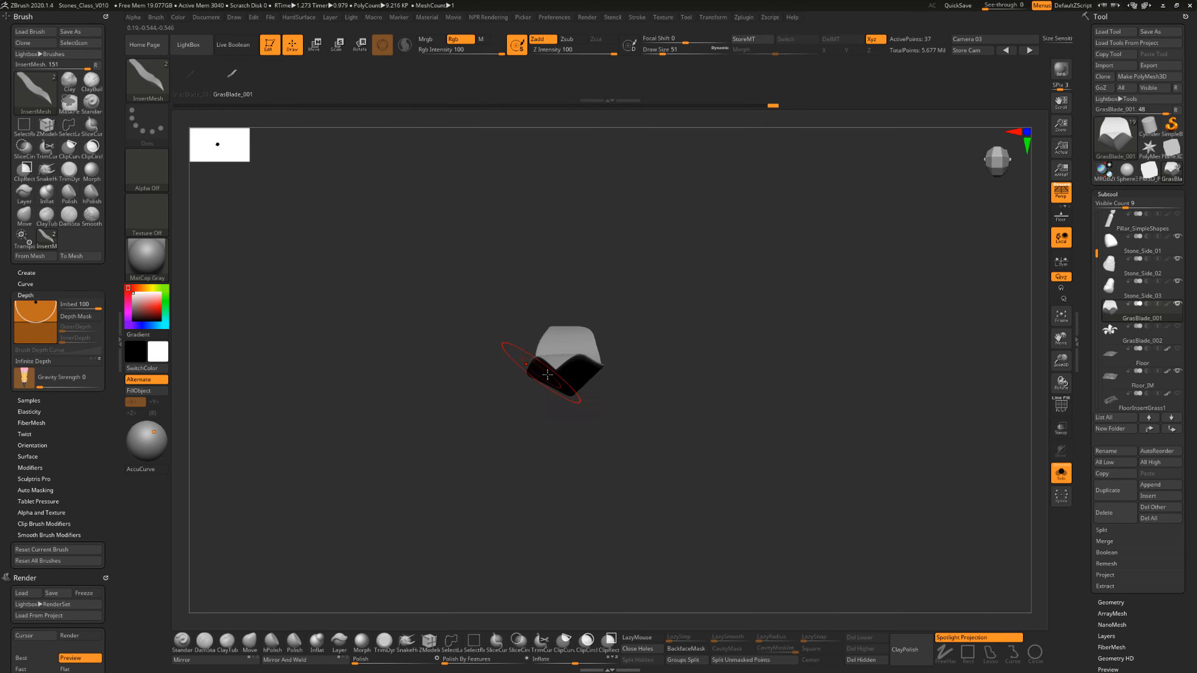
key(b)
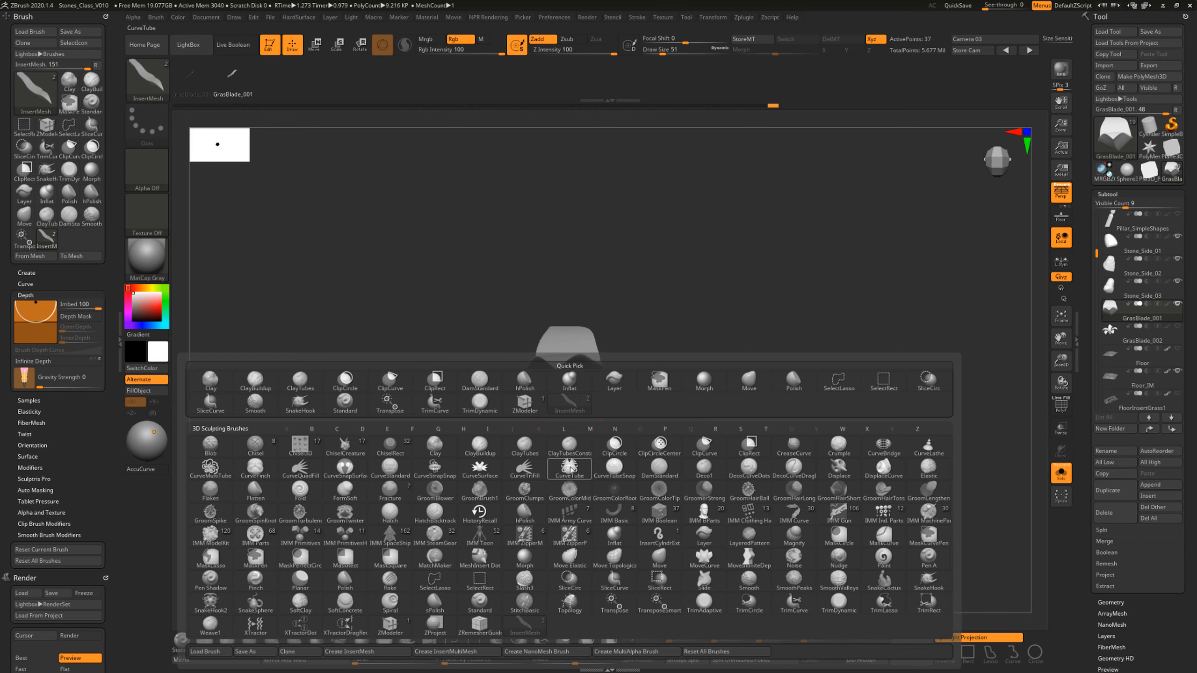
click(377, 652)
click(578, 214)
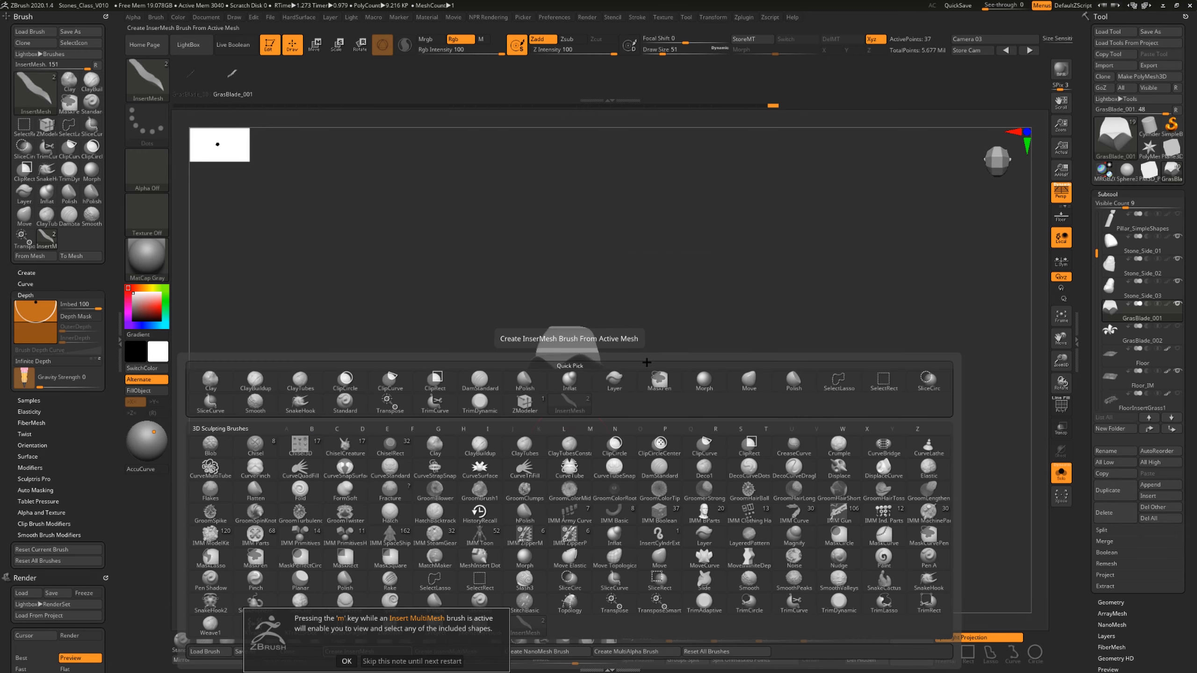
click(347, 661)
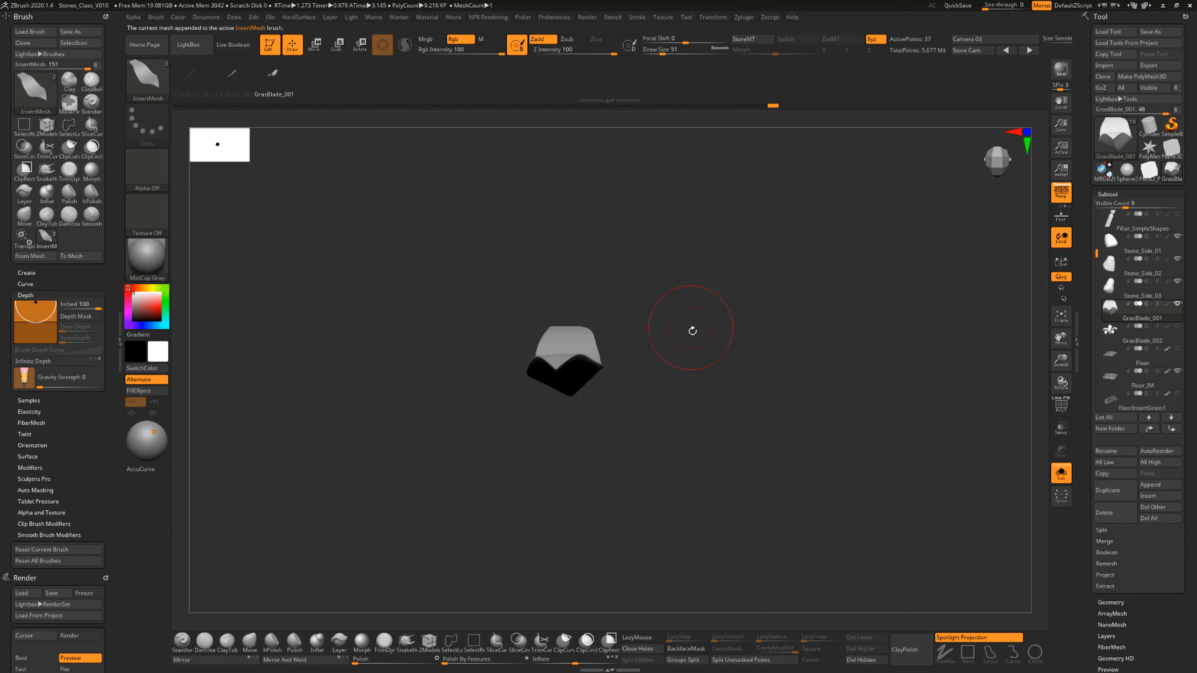
Insert the newly appended wide blade on the mesh as a test and undo the insertion.
mouse_move(693, 331)
mouse_down()
mouse_move(702, 279)
mouse_move(637, 275)
mouse_up()
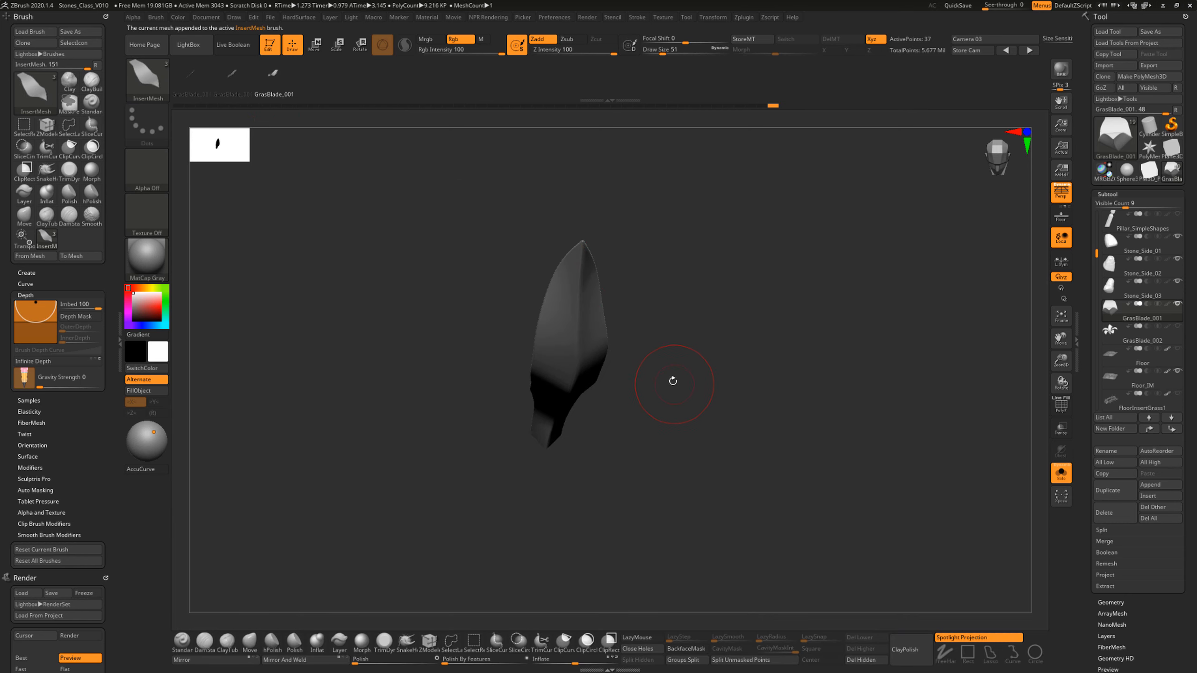
mouse_move(643, 398)
mouse_down()
mouse_move(629, 353)
mouse_move(641, 459)
mouse_move(645, 421)
mouse_move(661, 408)
mouse_move(690, 511)
mouse_up()
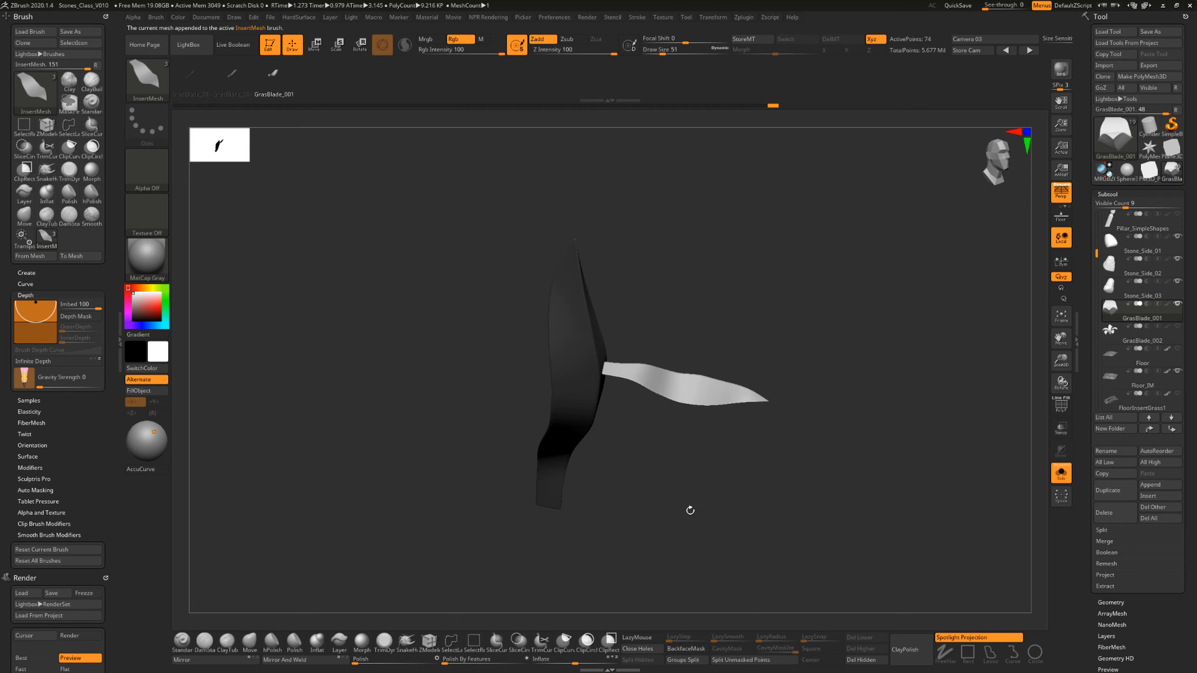
key(ctrl)
key(ctrl+z)
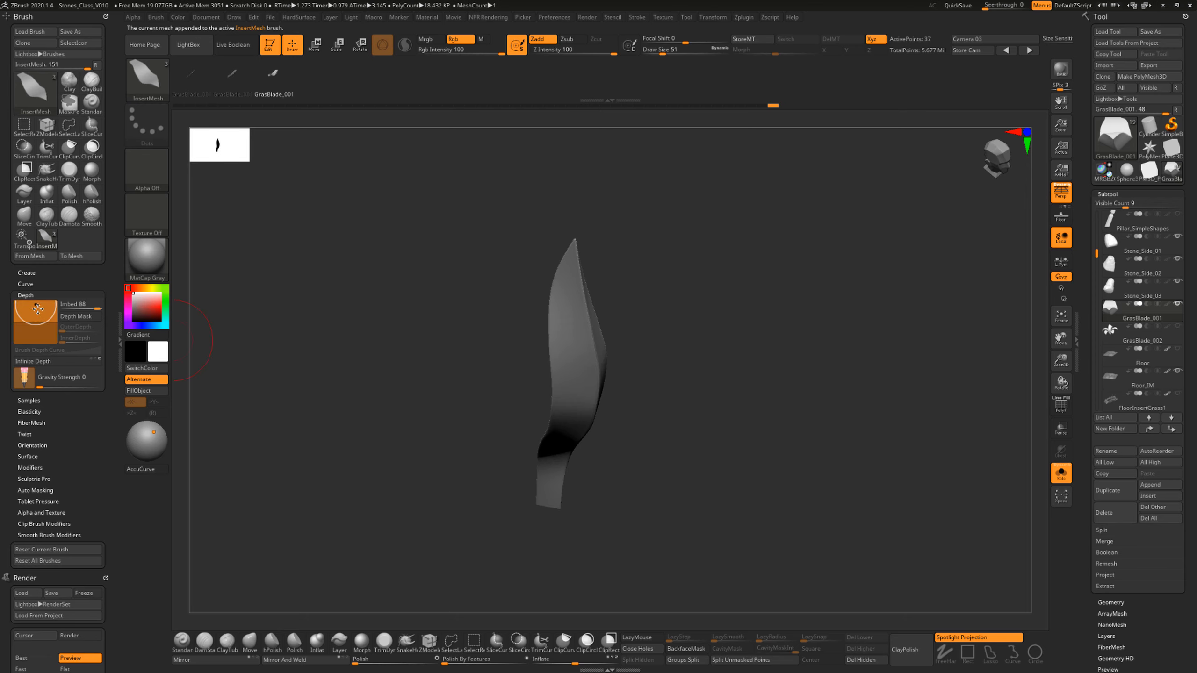
Set the InsertMesh brush's Imbed depth to 91, testing it with trial insertions and undoing them.
drag(38, 309, 37, 307)
drag(596, 363, 629, 423)
drag(670, 477, 707, 400)
key(ctrl+z)
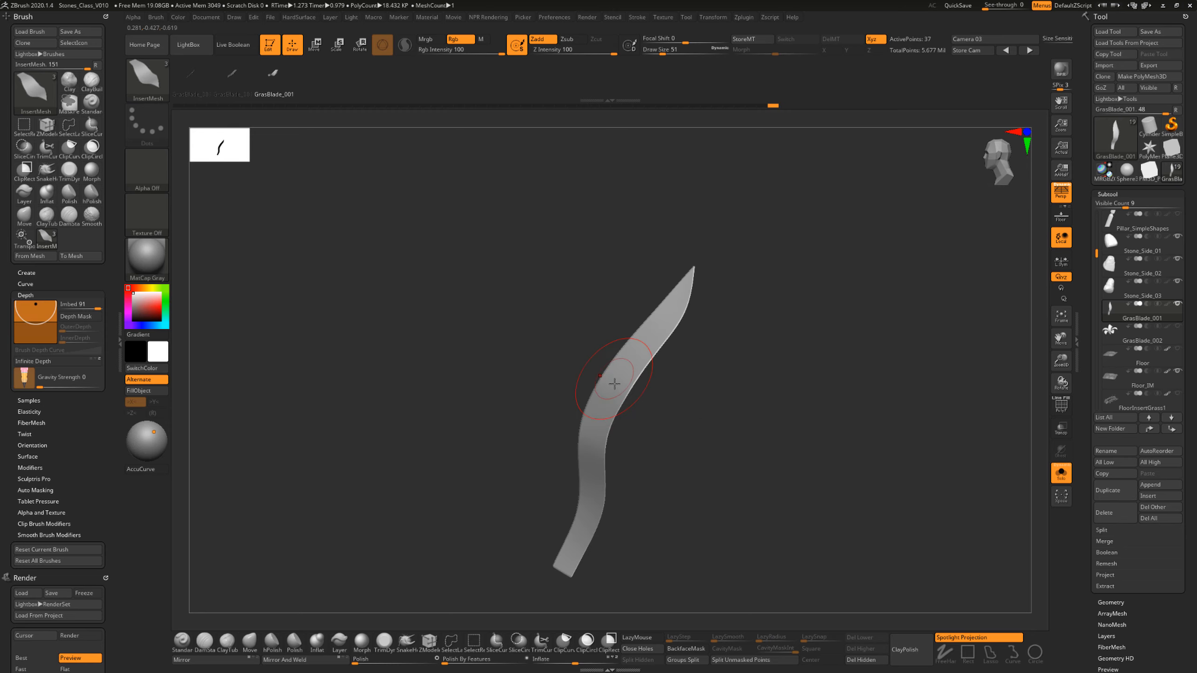
drag(614, 383, 621, 445)
mouse_move(662, 455)
mouse_down()
mouse_move(703, 501)
mouse_move(743, 469)
mouse_move(736, 436)
mouse_up()
key(ctrl+z)
Return the grass blade to the first state in its undo history.
drag(741, 452, 782, 458)
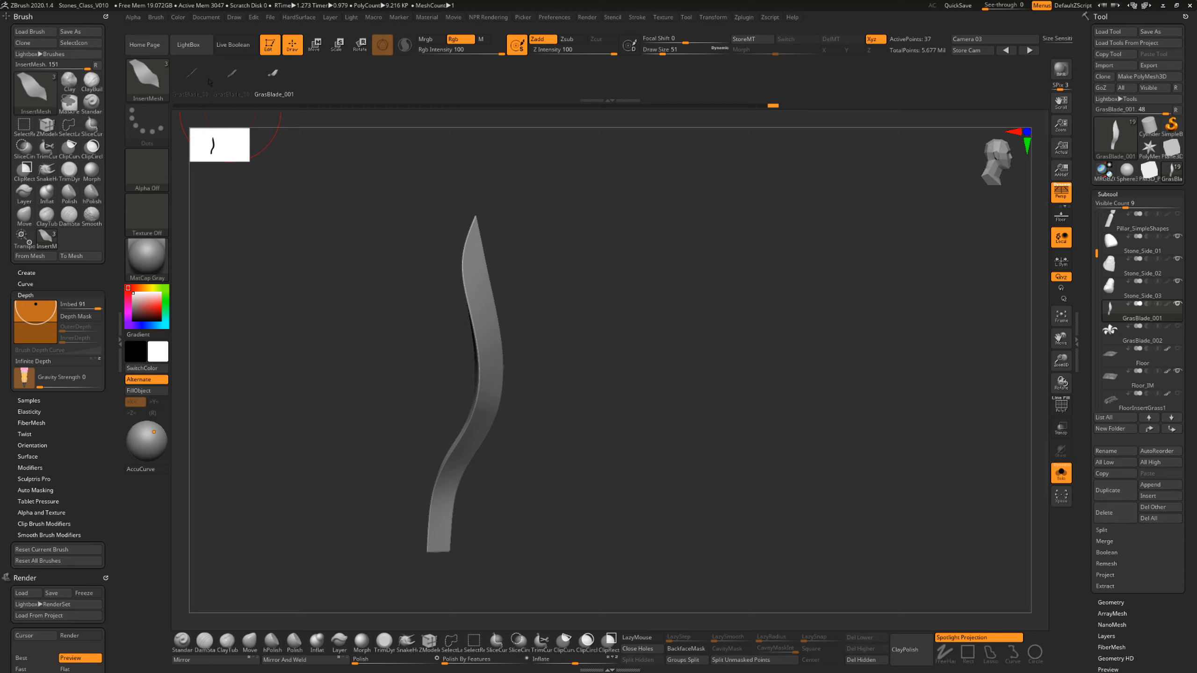
drag(536, 364, 636, 330)
drag(773, 106, 346, 111)
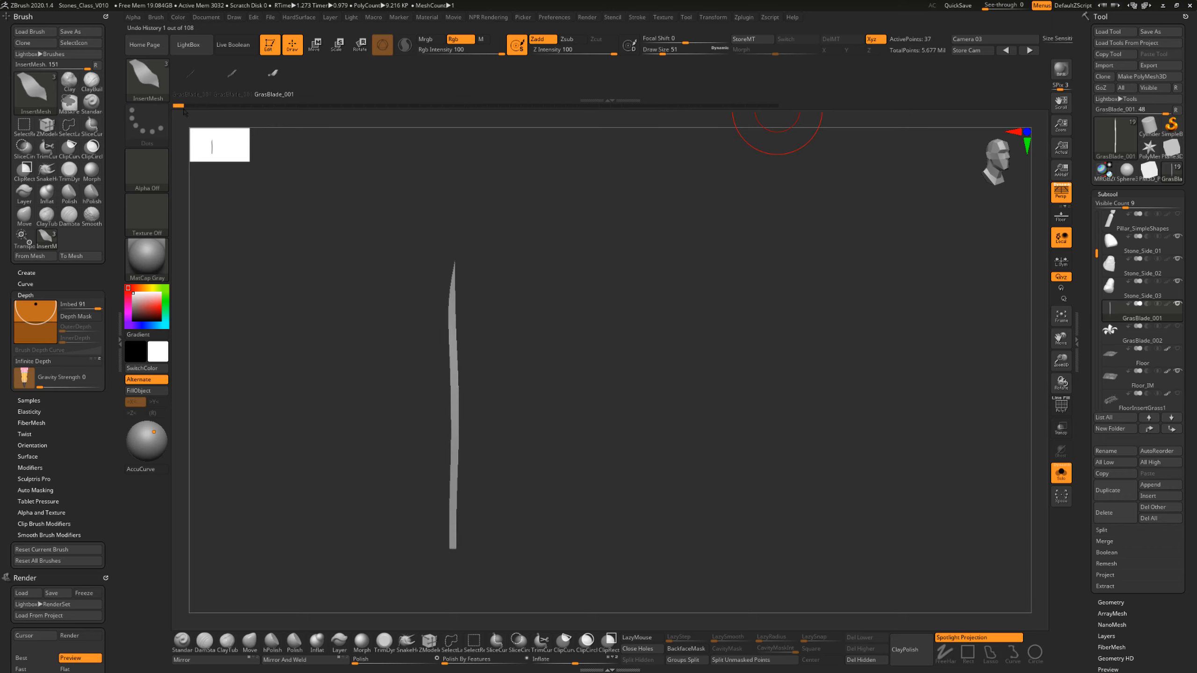
Stretch the straight thin blade taller with the transform gizmo, accepting the removal of the newer undo history entries.
mouse_move(613, 378)
mouse_down()
mouse_move(646, 396)
mouse_move(613, 400)
mouse_up()
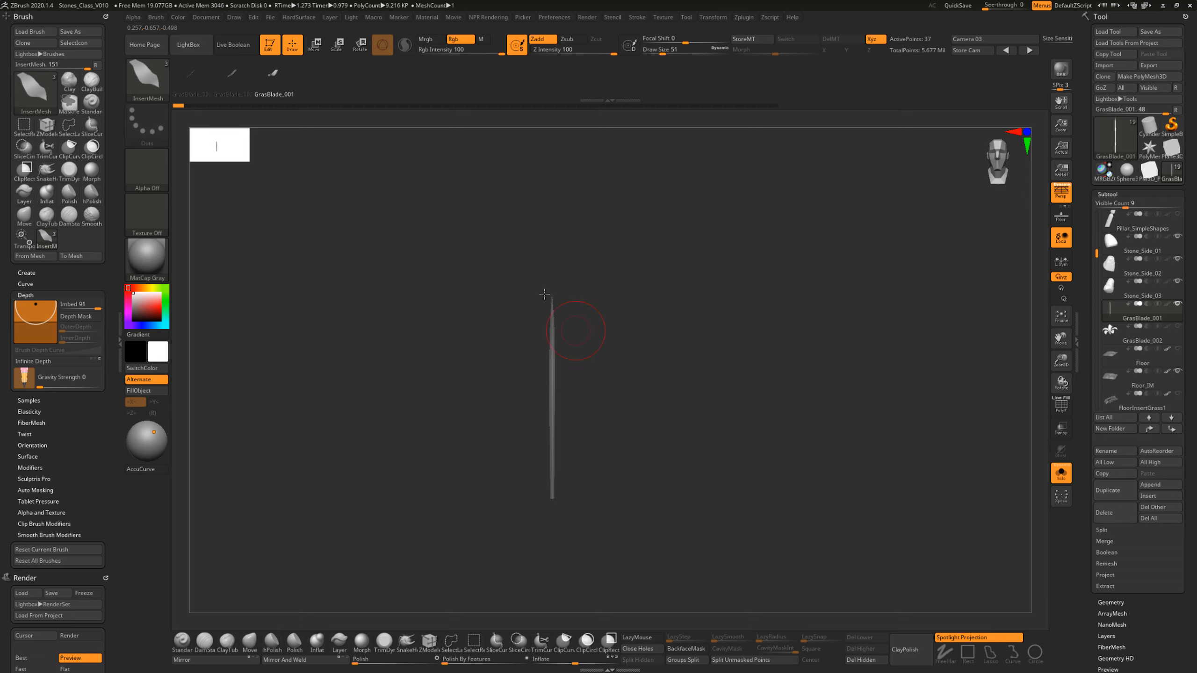
click(314, 44)
mouse_move(560, 472)
mouse_down()
mouse_move(557, 427)
mouse_move(558, 493)
mouse_up()
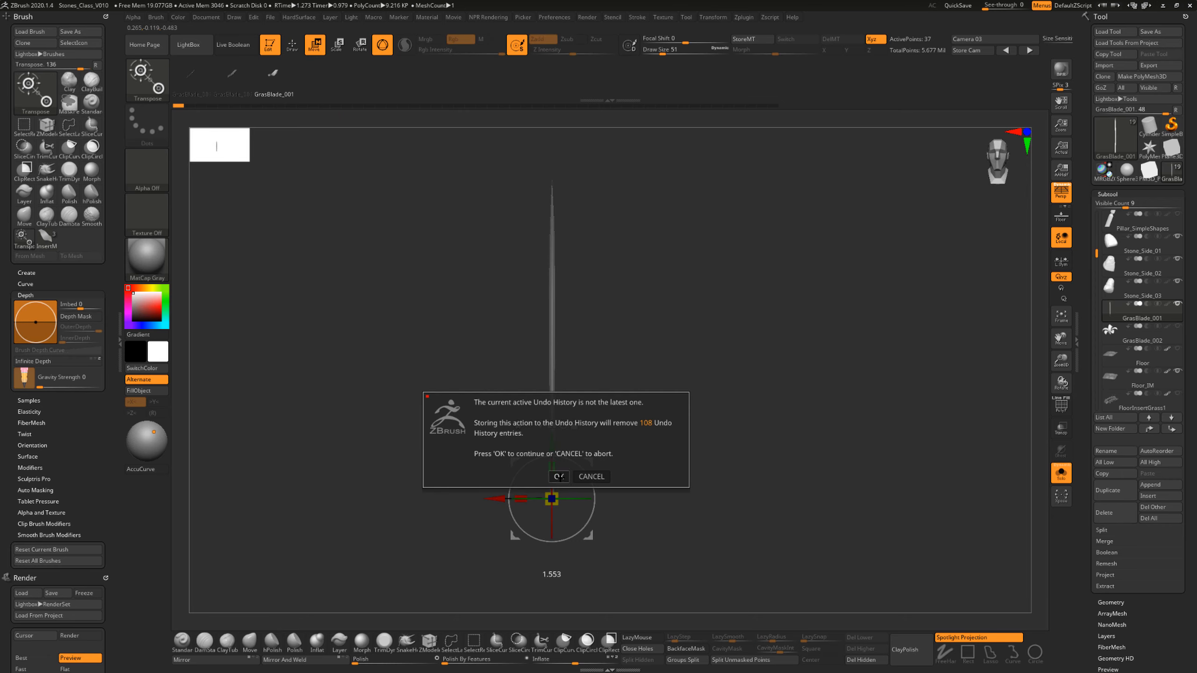
click(559, 476)
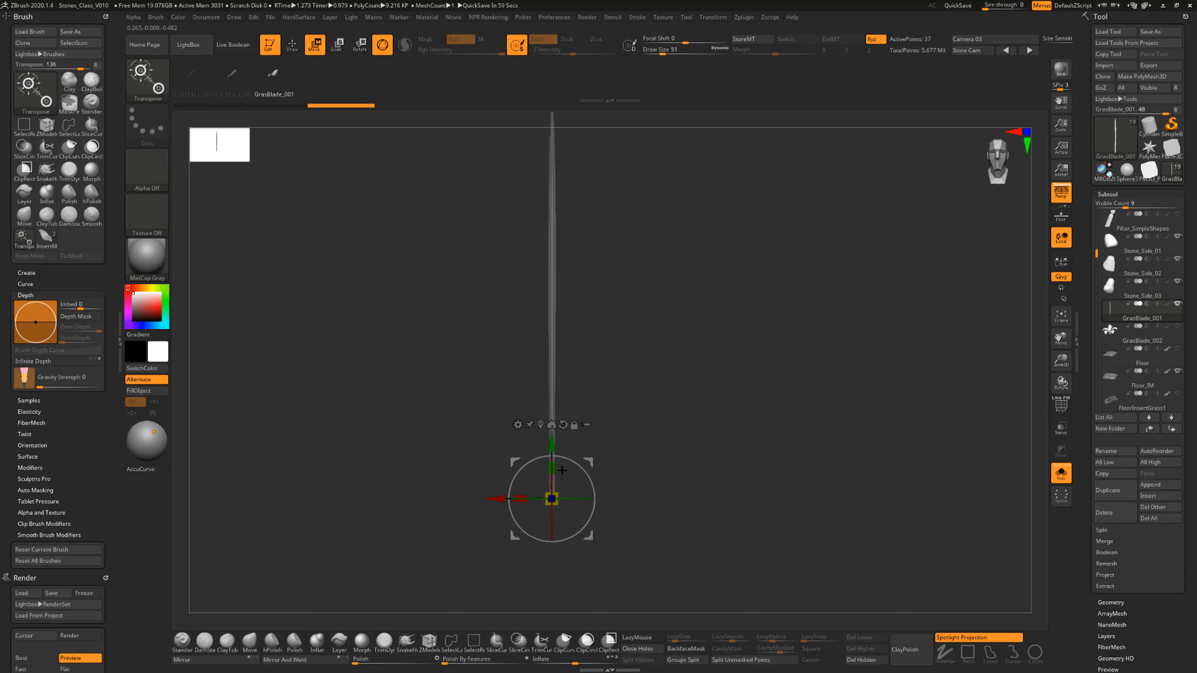
mouse_move(626, 411)
ctrl+right_down()
mouse_move(614, 393)
mouse_move(611, 408)
ctrl+right_up()
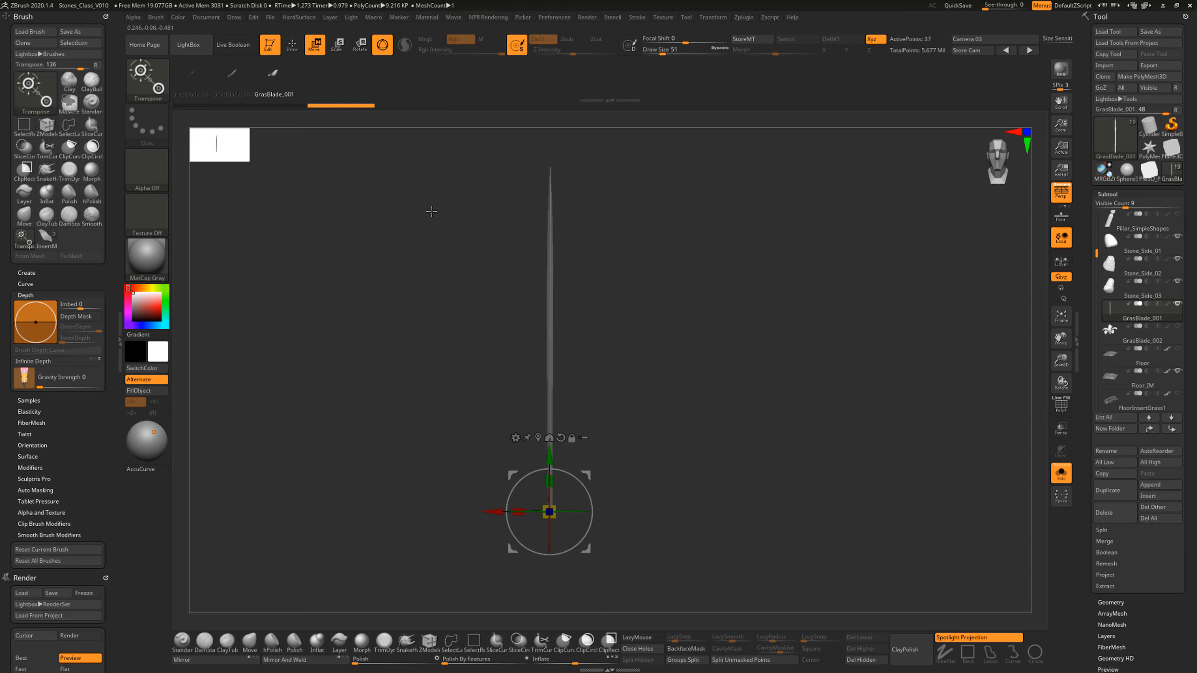
Try to append the tall thin blade to an InsertMesh brush while the Transpose brush is active.
right_drag(635, 333, 685, 404)
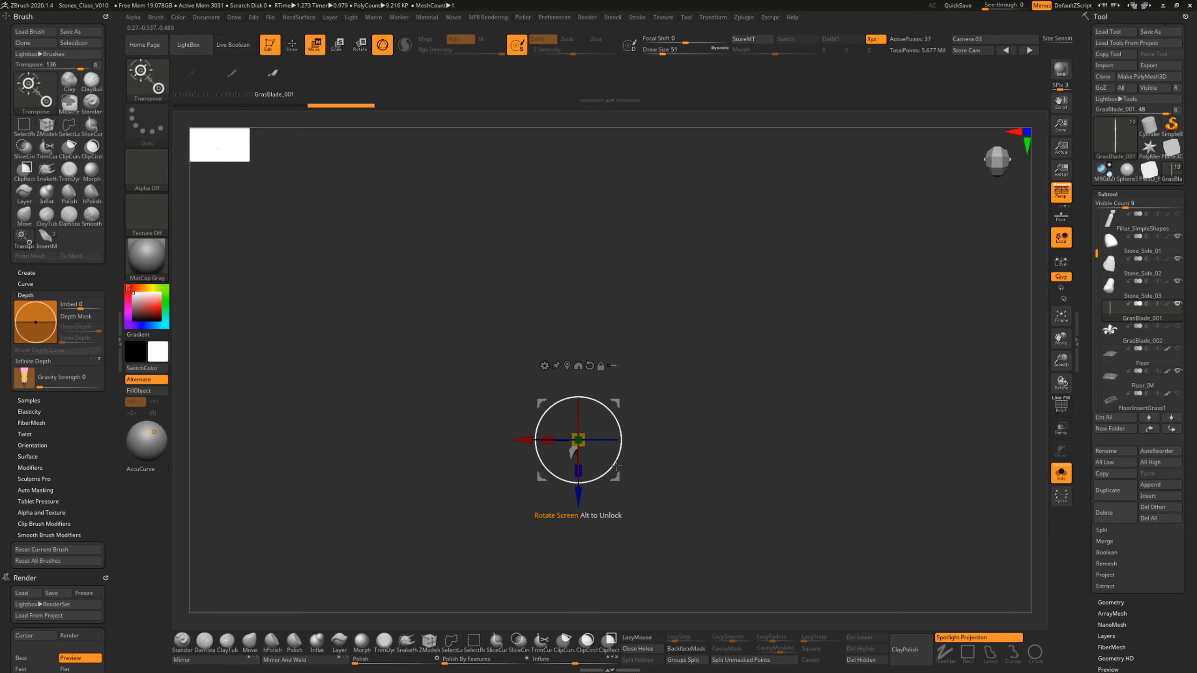
key(b)
click(377, 653)
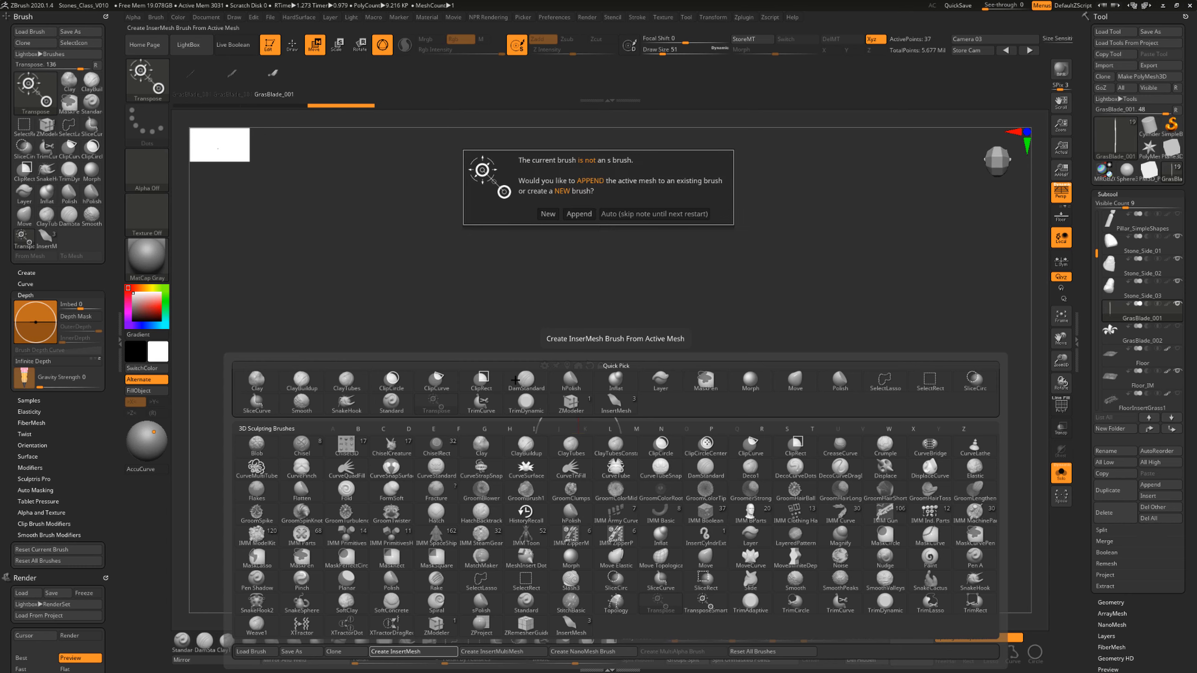
click(579, 214)
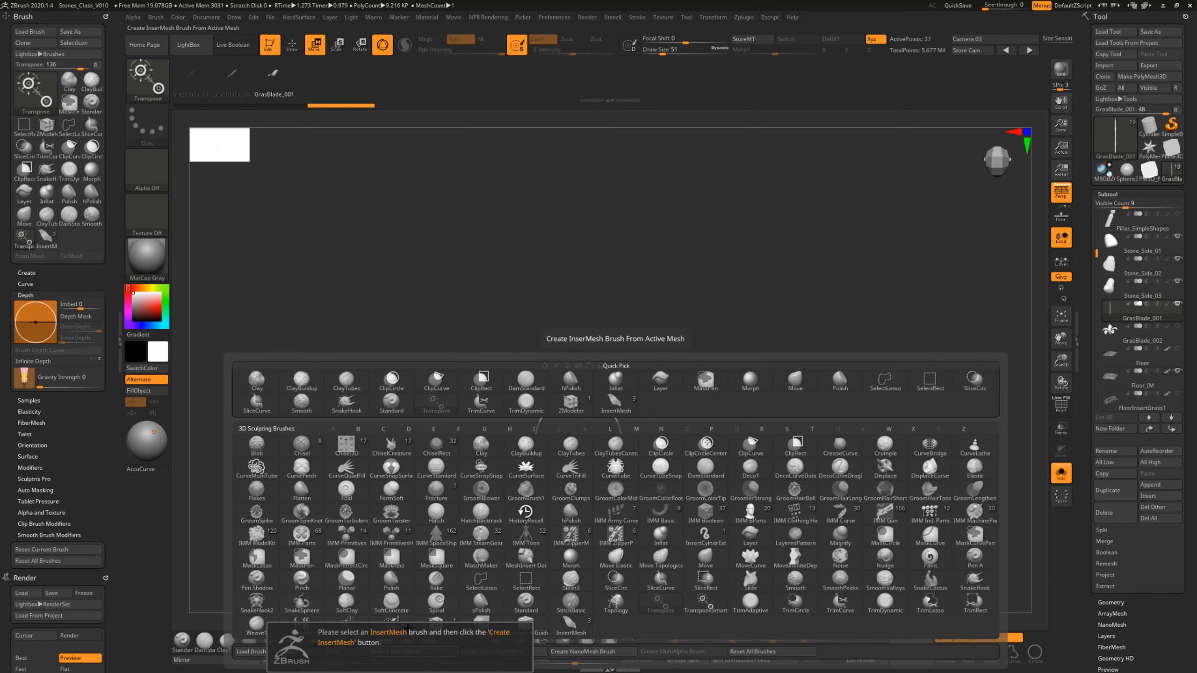
click(506, 645)
Bend the tall thin blade into a soft S-curve with the Move brush, using draw size 280.
drag(679, 446, 678, 421)
alt+drag(686, 444, 708, 421)
click(293, 52)
click(249, 640)
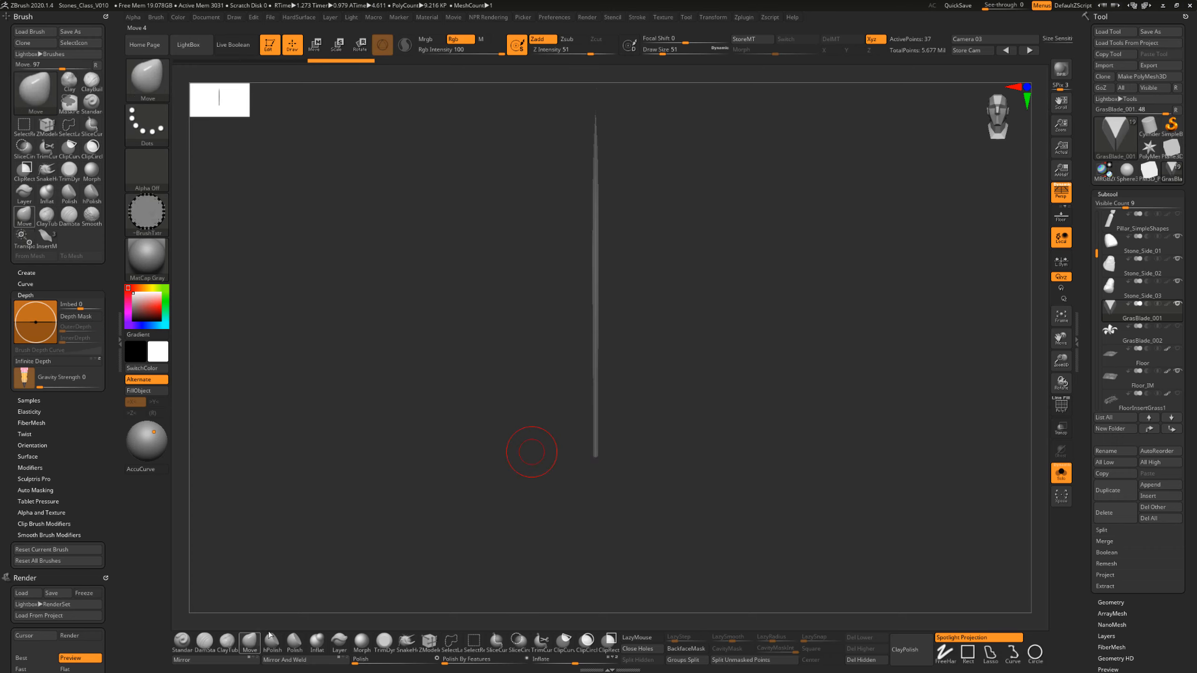
key(s)
drag(605, 347, 630, 349)
drag(597, 293, 624, 321)
mouse_move(604, 240)
mouse_down()
mouse_move(559, 270)
mouse_move(583, 261)
mouse_move(583, 228)
mouse_up()
drag(614, 349, 611, 333)
drag(627, 391, 627, 415)
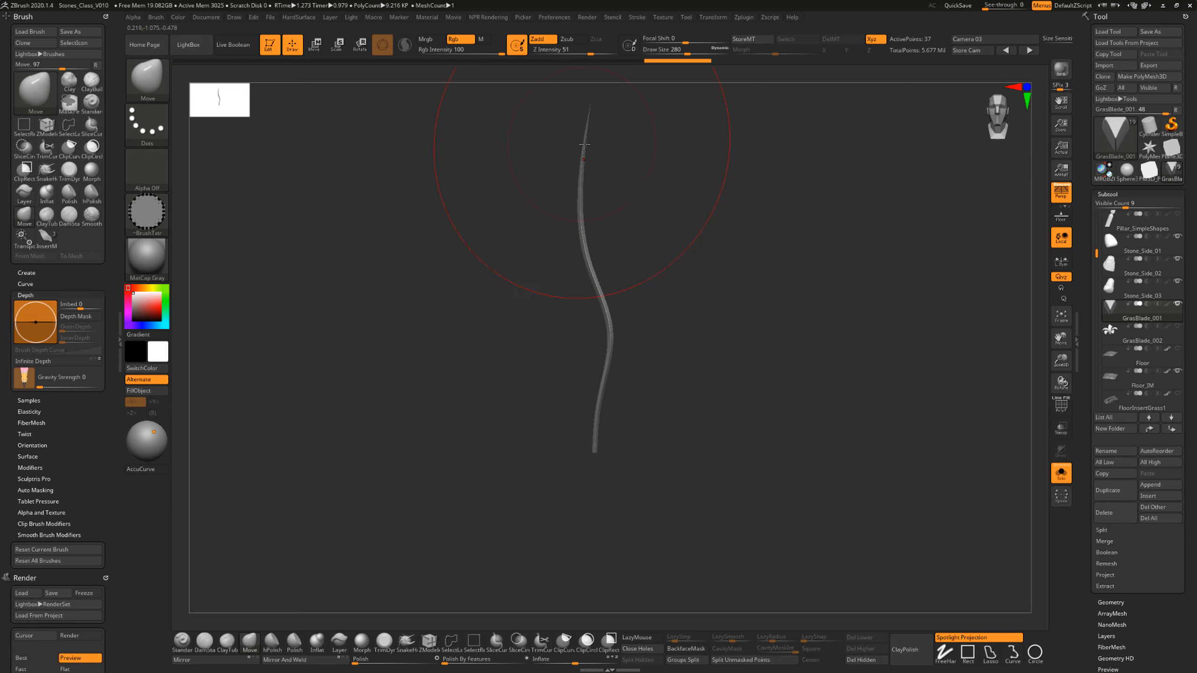
Adjust the tip and the side profile of the S-curved blade with the Move brush.
drag(584, 145, 587, 147)
drag(636, 237, 681, 243)
drag(568, 303, 592, 307)
Append the thin S-curved blade, seen from below, to the existing InsertMesh brush.
mouse_move(673, 317)
mouse_down()
mouse_move(629, 323)
mouse_move(630, 389)
mouse_move(648, 396)
mouse_move(648, 425)
mouse_move(624, 390)
mouse_up()
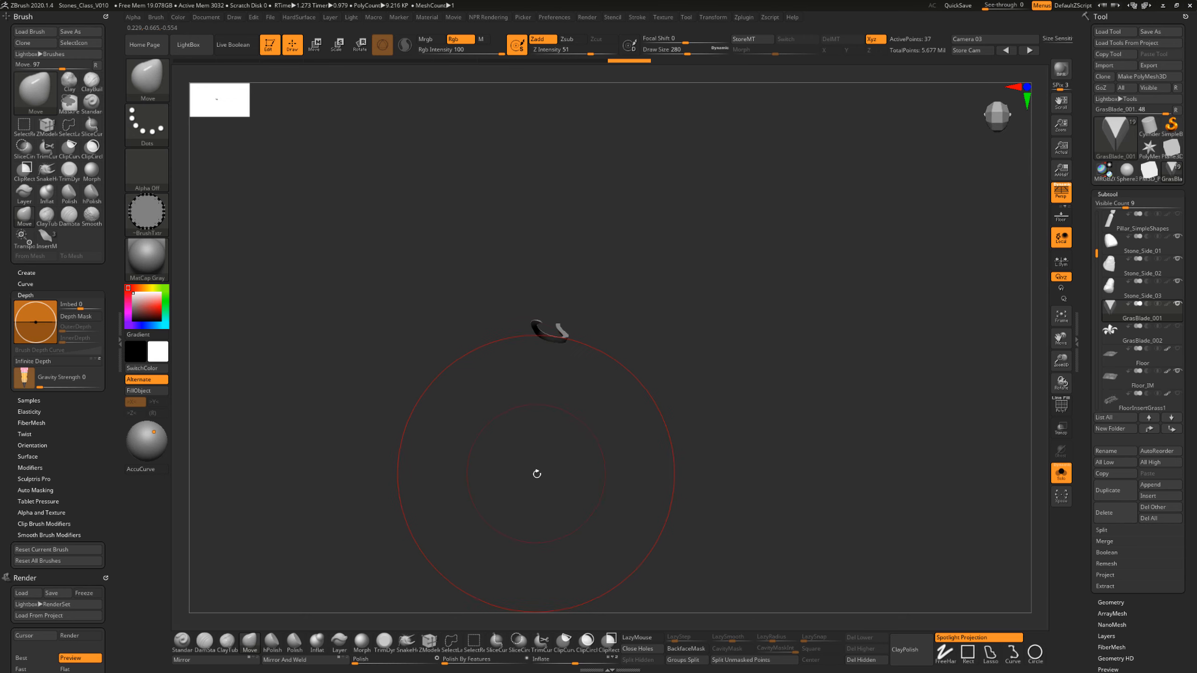
key(b)
click(539, 411)
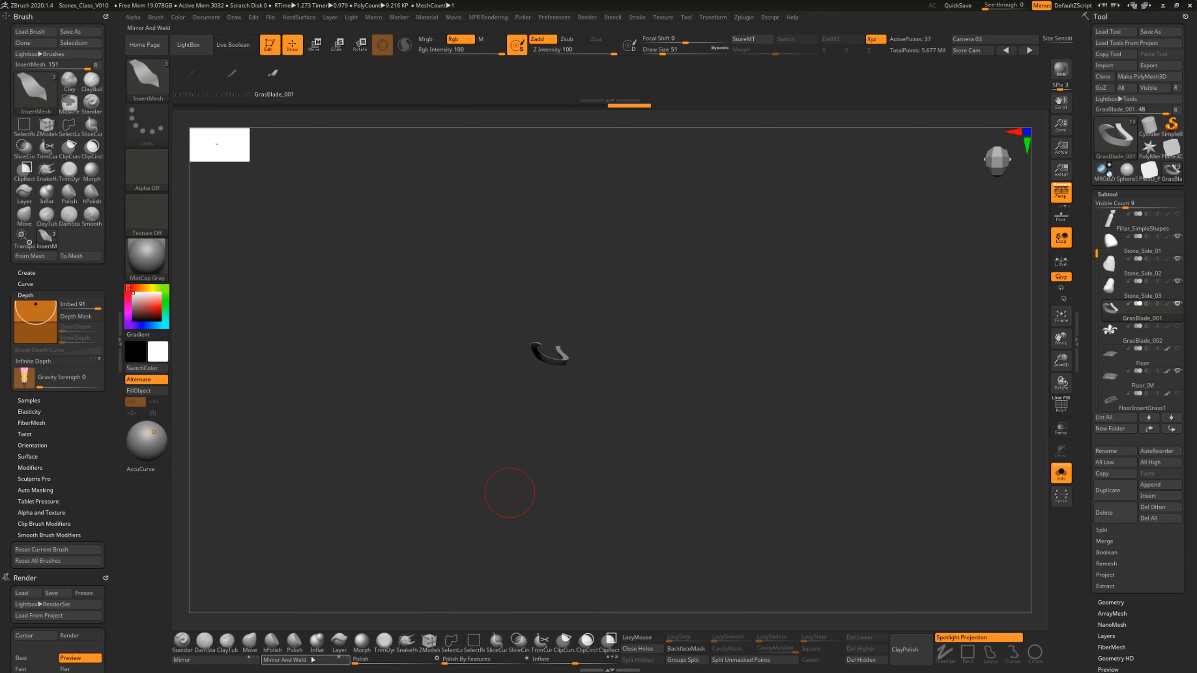
key(b)
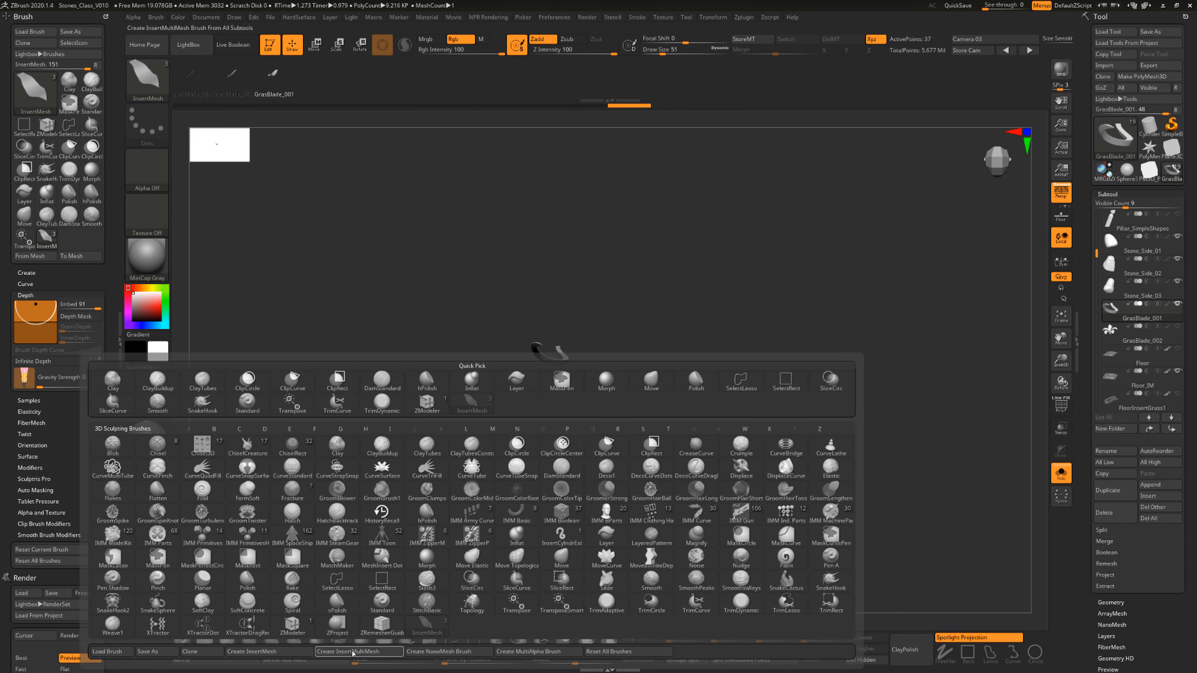
click(264, 652)
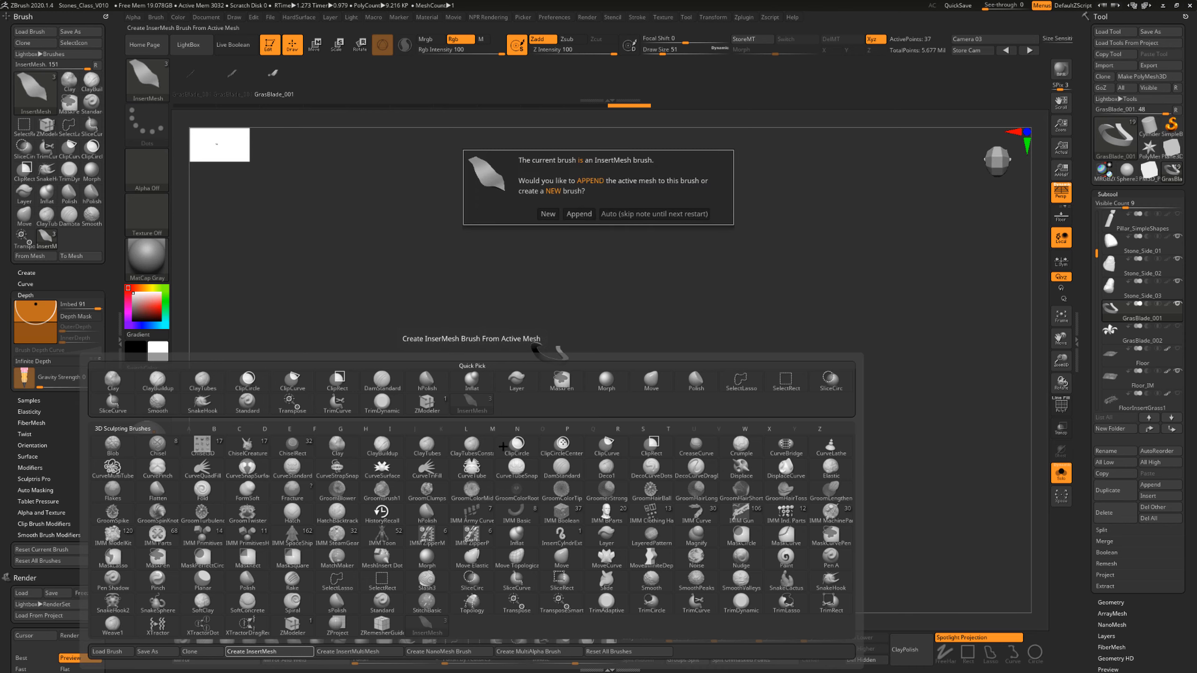
click(581, 215)
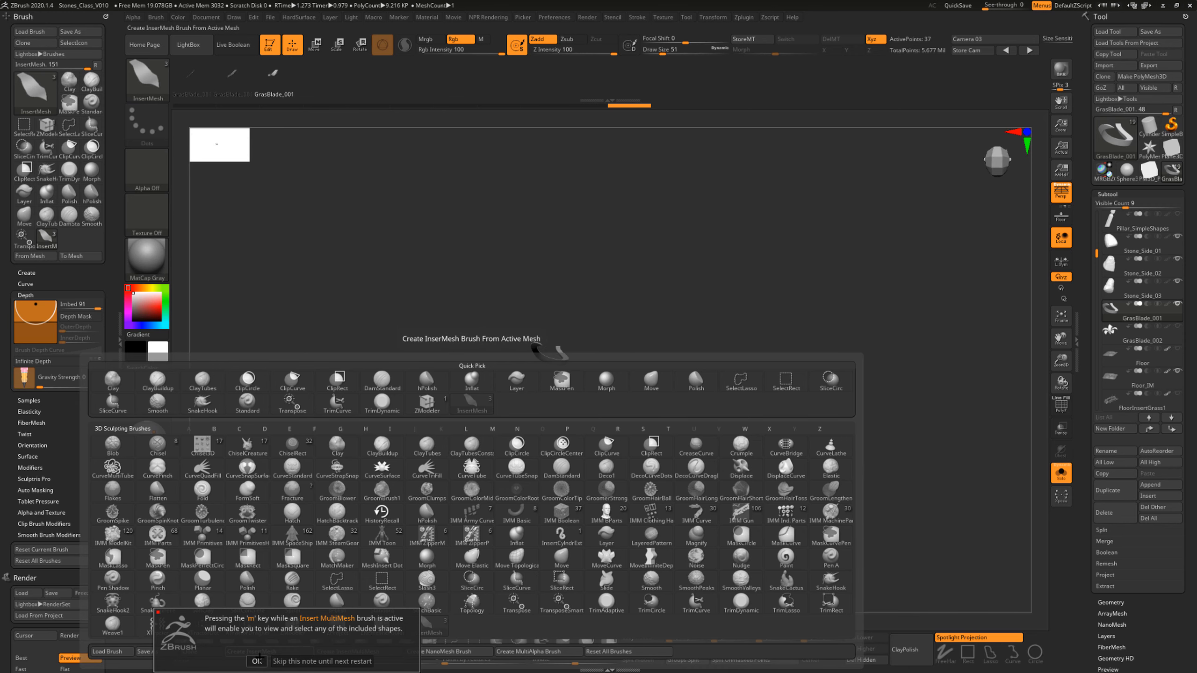
click(257, 660)
mouse_move(668, 400)
mouse_down()
mouse_move(670, 336)
mouse_move(673, 375)
mouse_move(639, 406)
mouse_move(565, 275)
mouse_up()
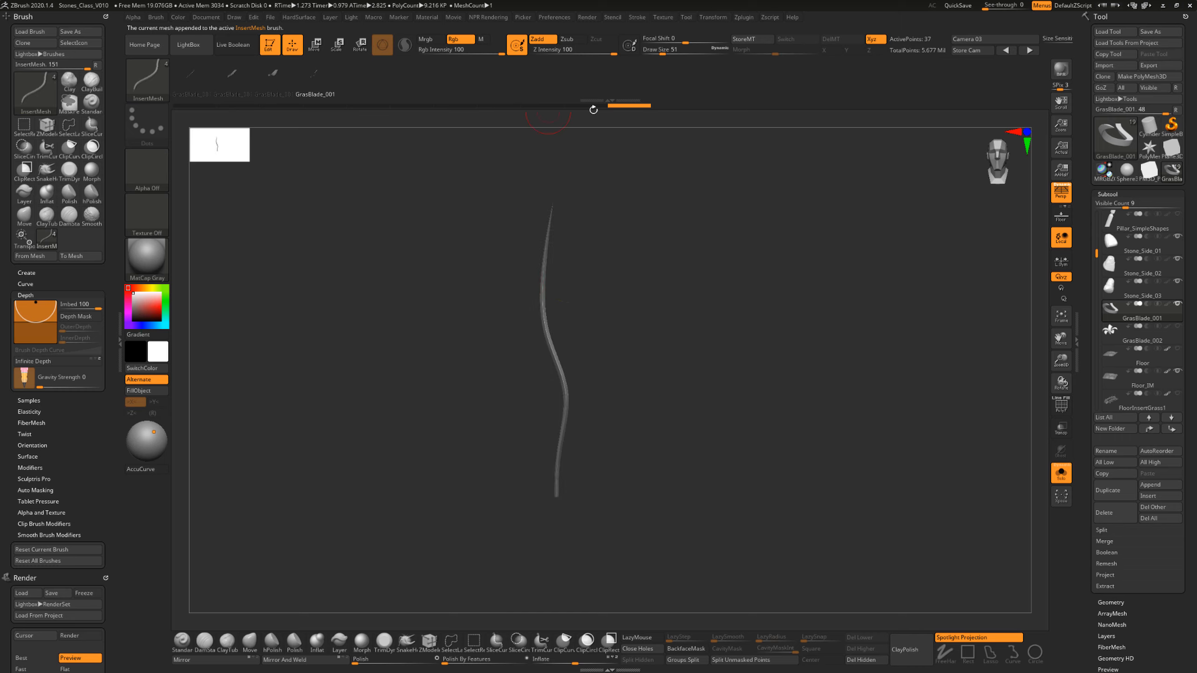
drag(610, 447, 611, 301)
drag(621, 361, 447, 198)
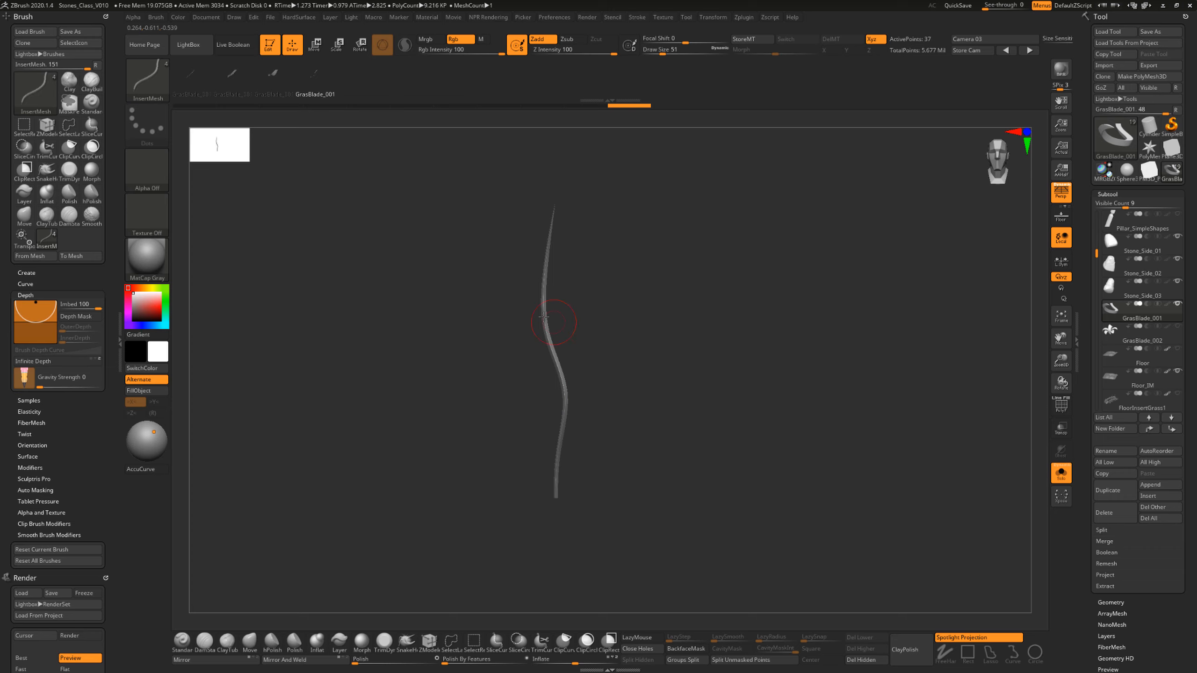
drag(583, 316, 572, 333)
Duplicate the S-curved blade twice with the transform gizmo, offsetting and rotating the copies outward from the shared base.
click(312, 50)
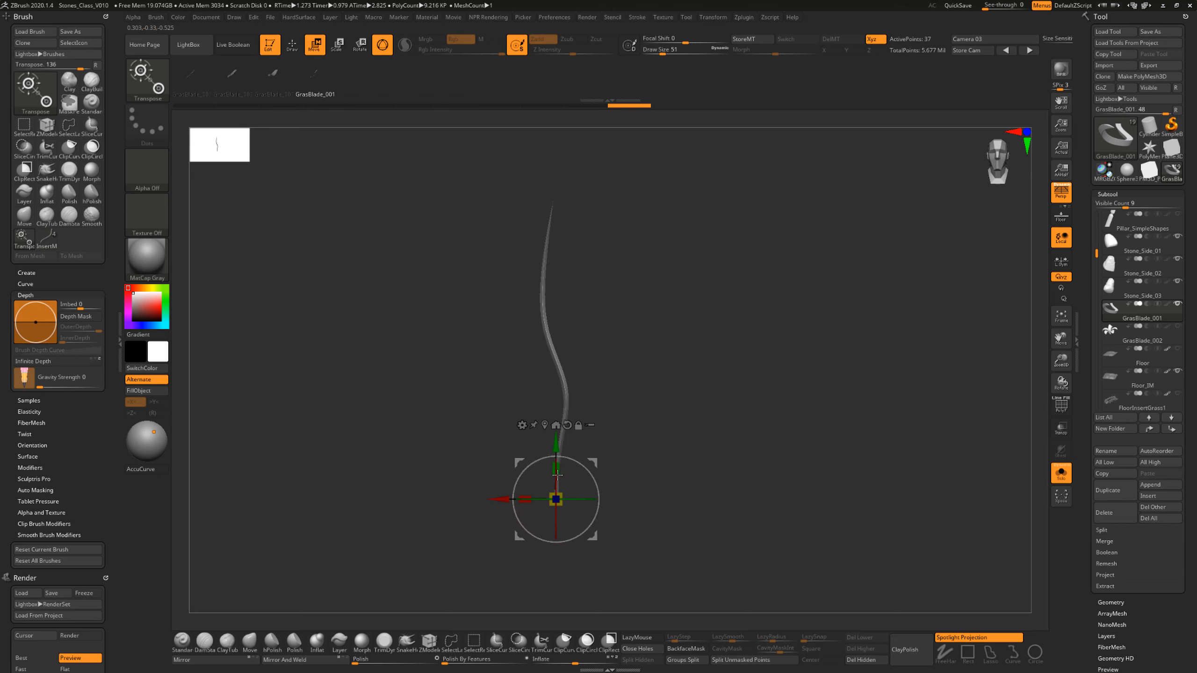
ctrl+drag(502, 499, 515, 498)
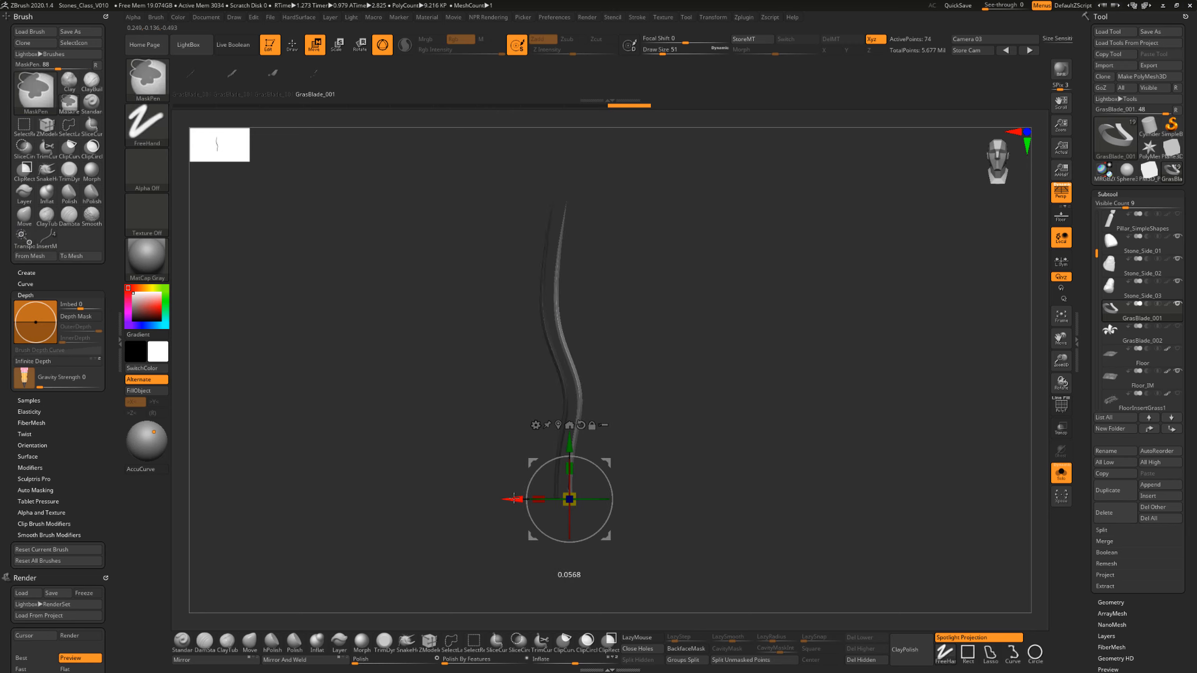
drag(602, 465, 593, 467)
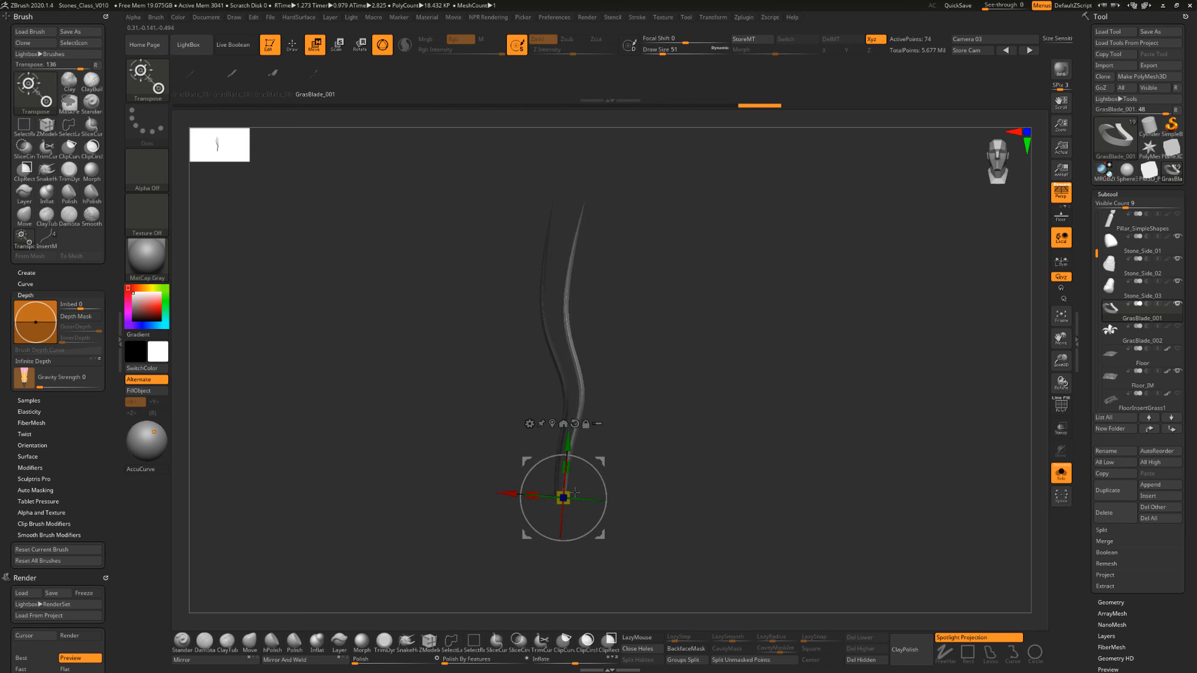
drag(533, 494, 622, 466)
drag(477, 510, 492, 509)
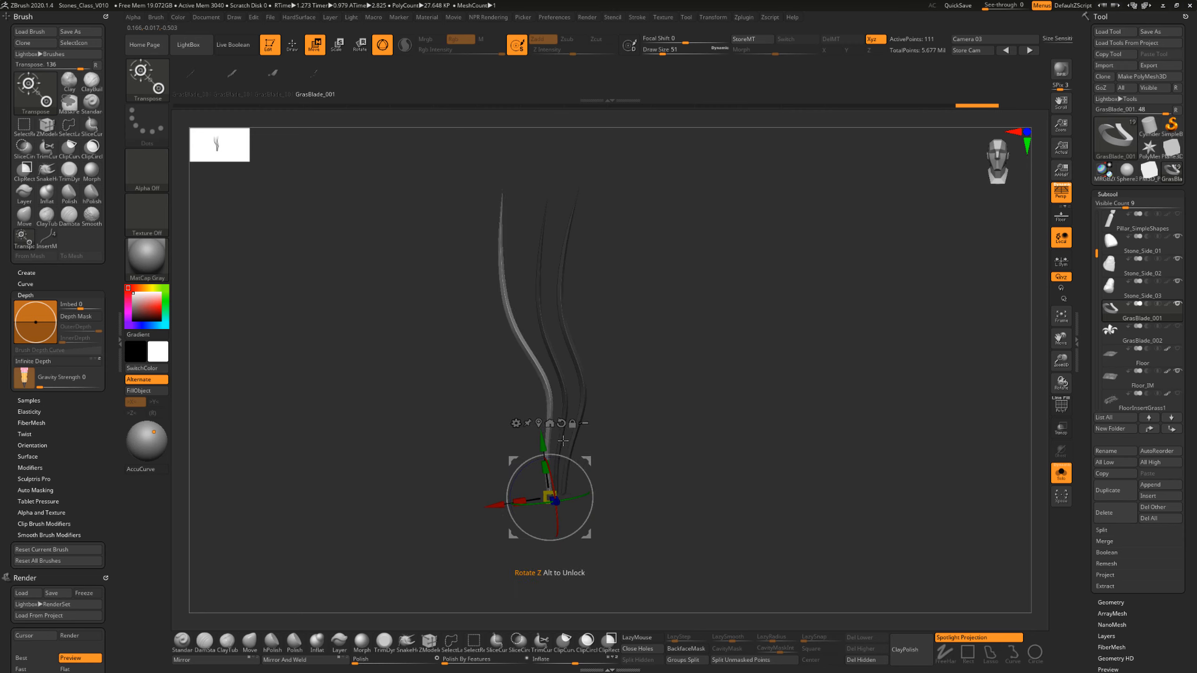
Reposition and rotate the last blade copy at the shared base, and clear the mask on the three-blade clump.
drag(611, 414, 598, 413)
drag(546, 463, 546, 470)
drag(611, 394, 634, 401)
ctrl+drag(484, 283, 509, 311)
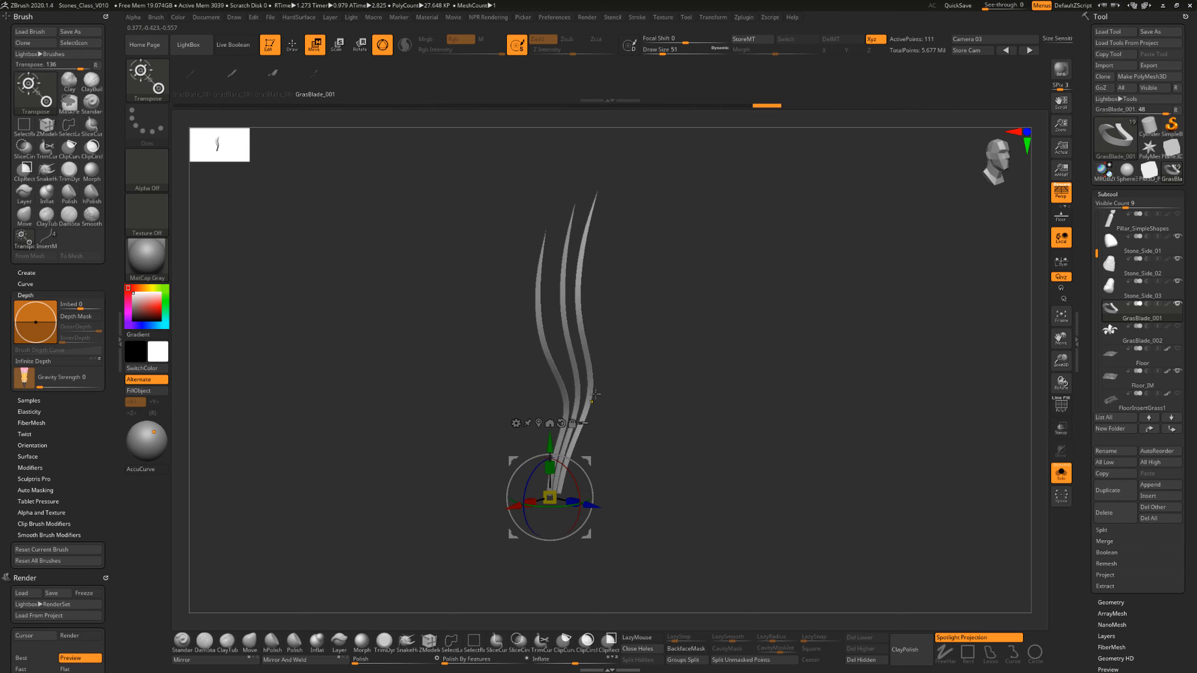
key(q)
key(s)
mouse_move(577, 381)
mouse_down()
mouse_move(625, 390)
mouse_move(596, 367)
mouse_up()
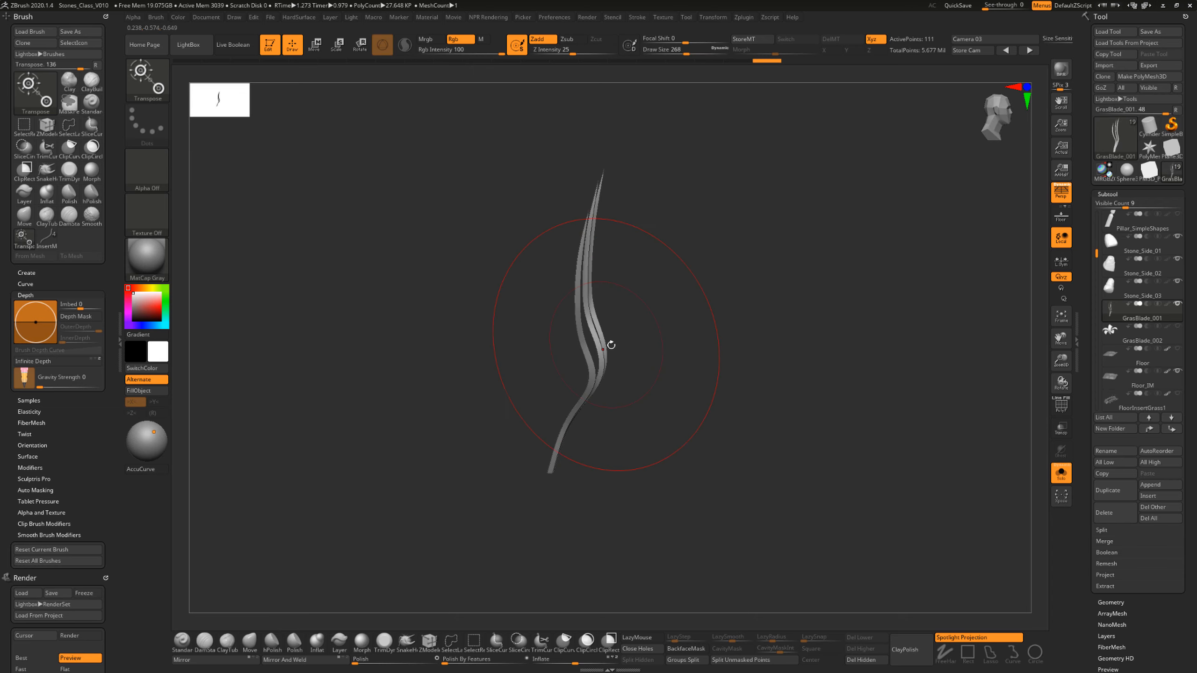
key(ctrl+z)
key(w)
key(s)
click(590, 320)
click(298, 53)
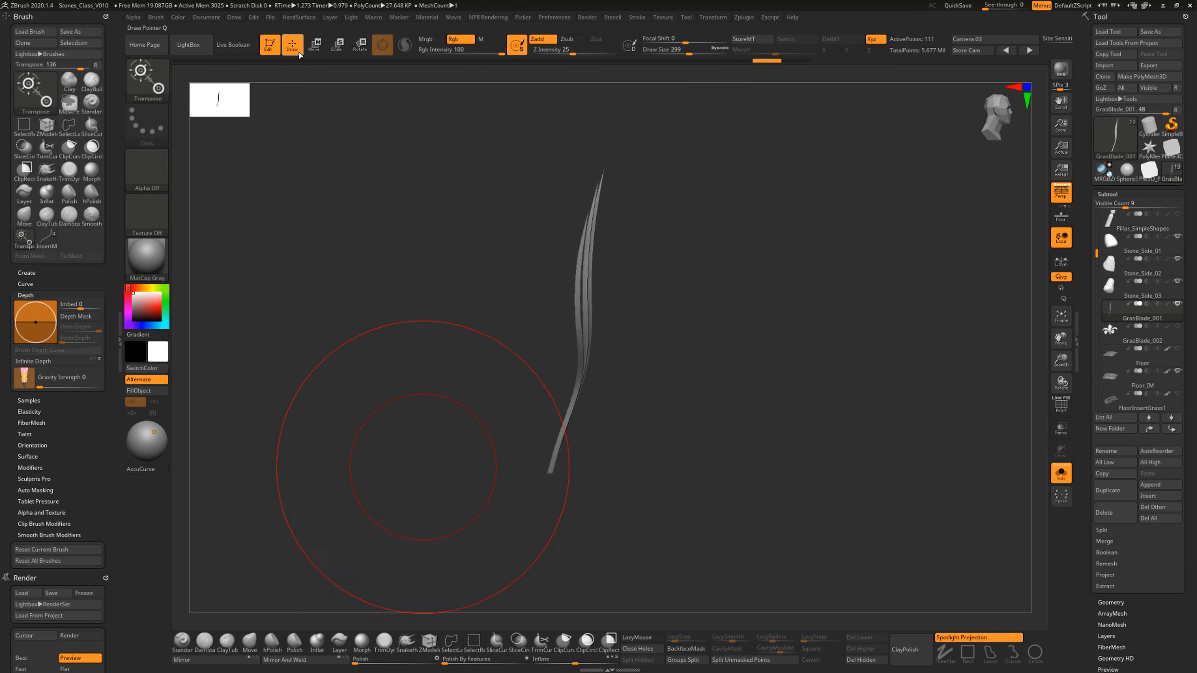
Bend the three-blade clump so its blades curve and spread apart, using the Move brush with draw size 207.
drag(602, 295, 597, 305)
mouse_move(657, 340)
mouse_down()
mouse_move(609, 356)
mouse_move(581, 305)
mouse_move(602, 384)
mouse_move(609, 334)
mouse_move(617, 355)
mouse_move(597, 377)
mouse_move(588, 344)
mouse_move(584, 364)
mouse_up()
click(251, 650)
key(s)
drag(605, 366, 603, 366)
mouse_move(569, 320)
mouse_down()
mouse_move(560, 283)
mouse_move(561, 299)
mouse_up()
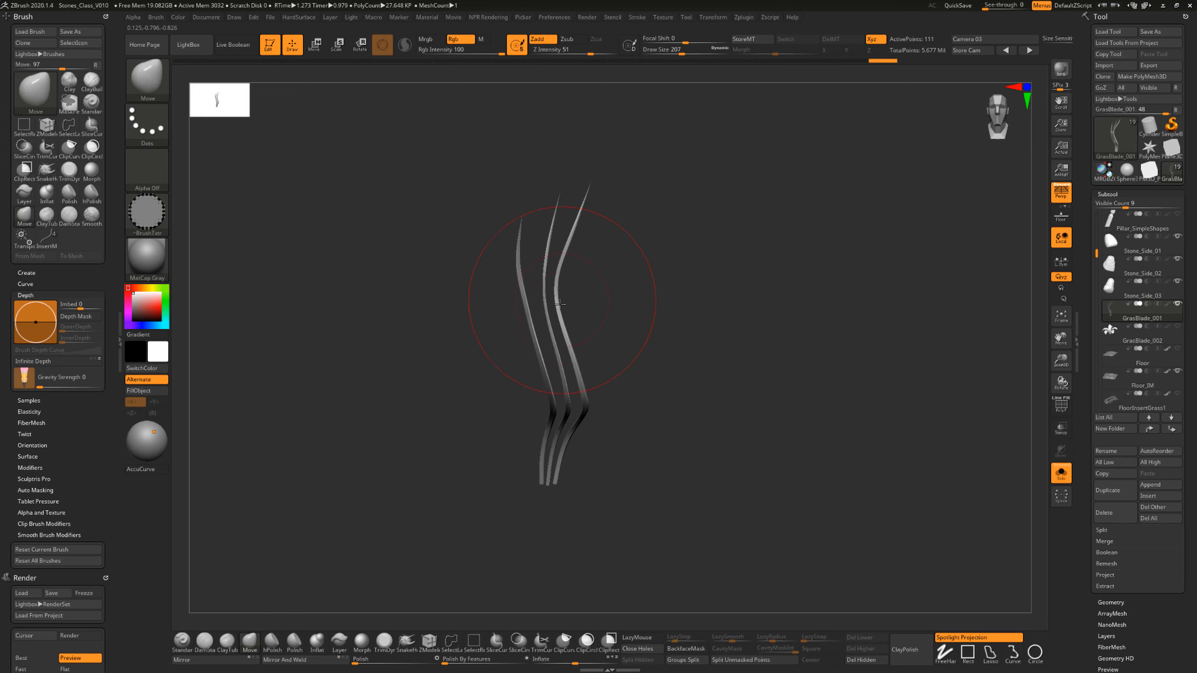
Append the curved three-blade clump, seen from the vertical axis, to the existing InsertMesh brush.
key(b)
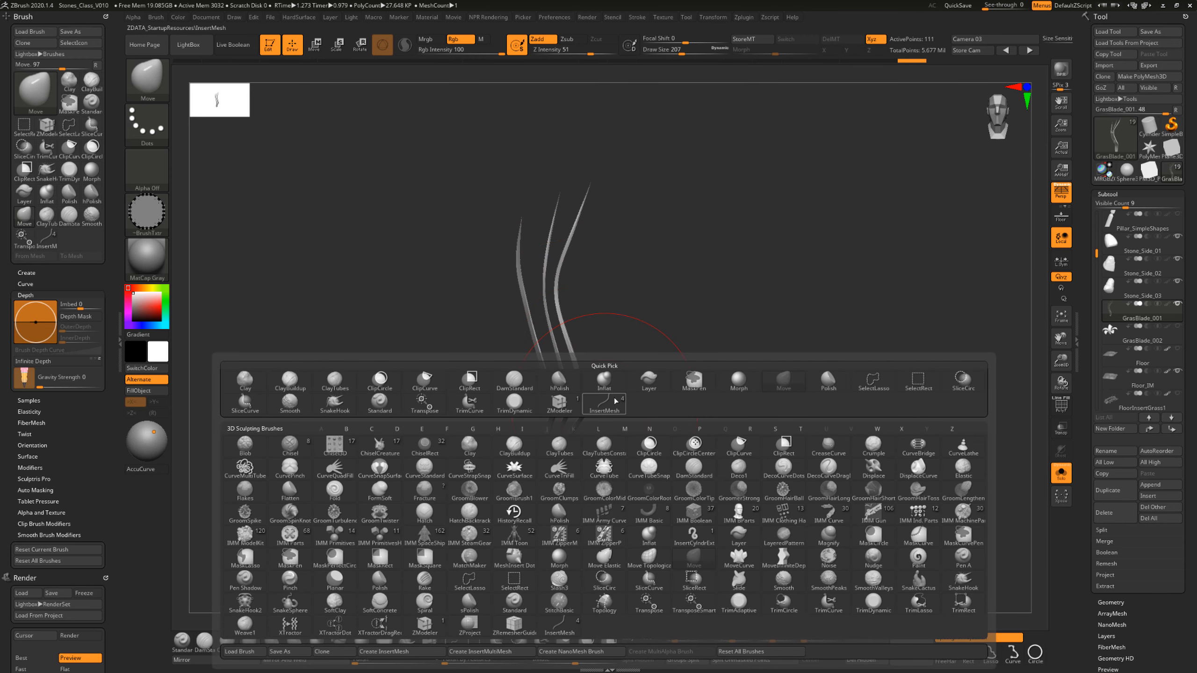
click(606, 382)
drag(606, 382, 605, 453)
key(b)
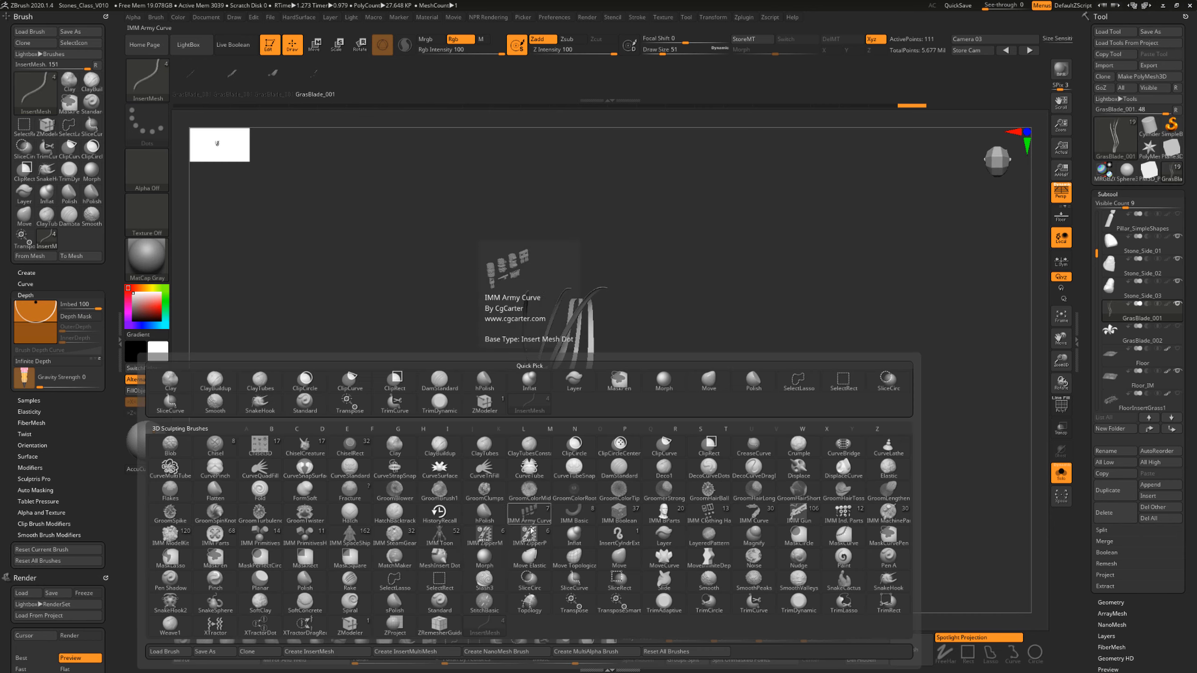
click(309, 651)
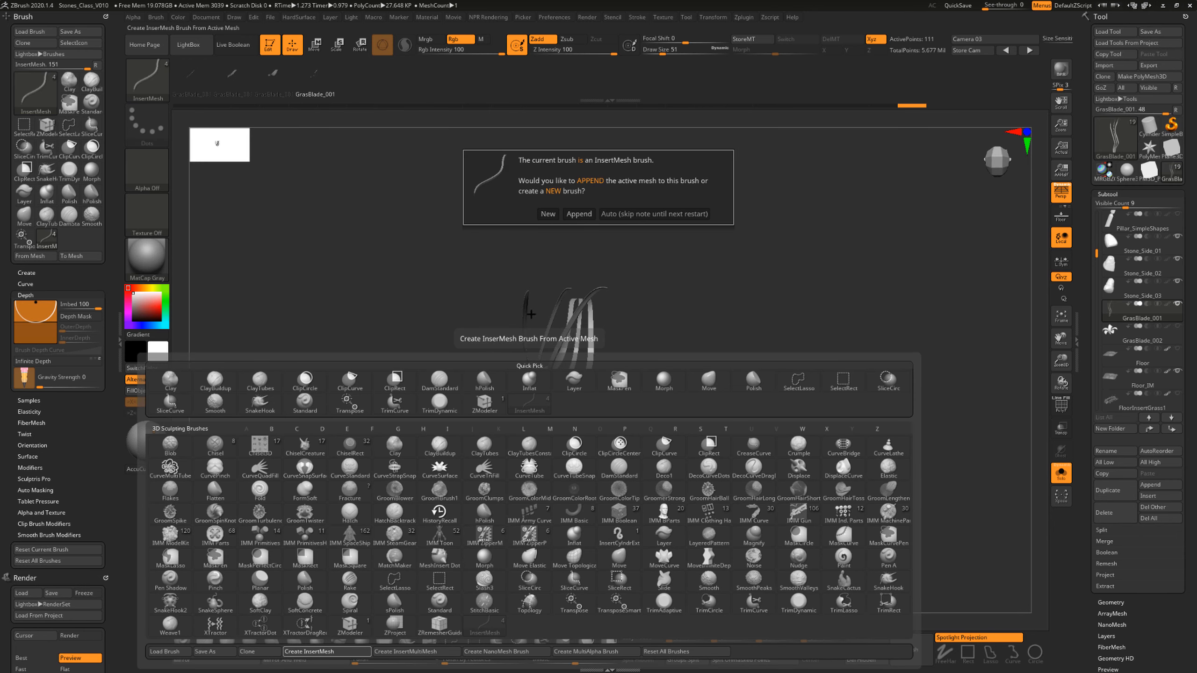
click(577, 214)
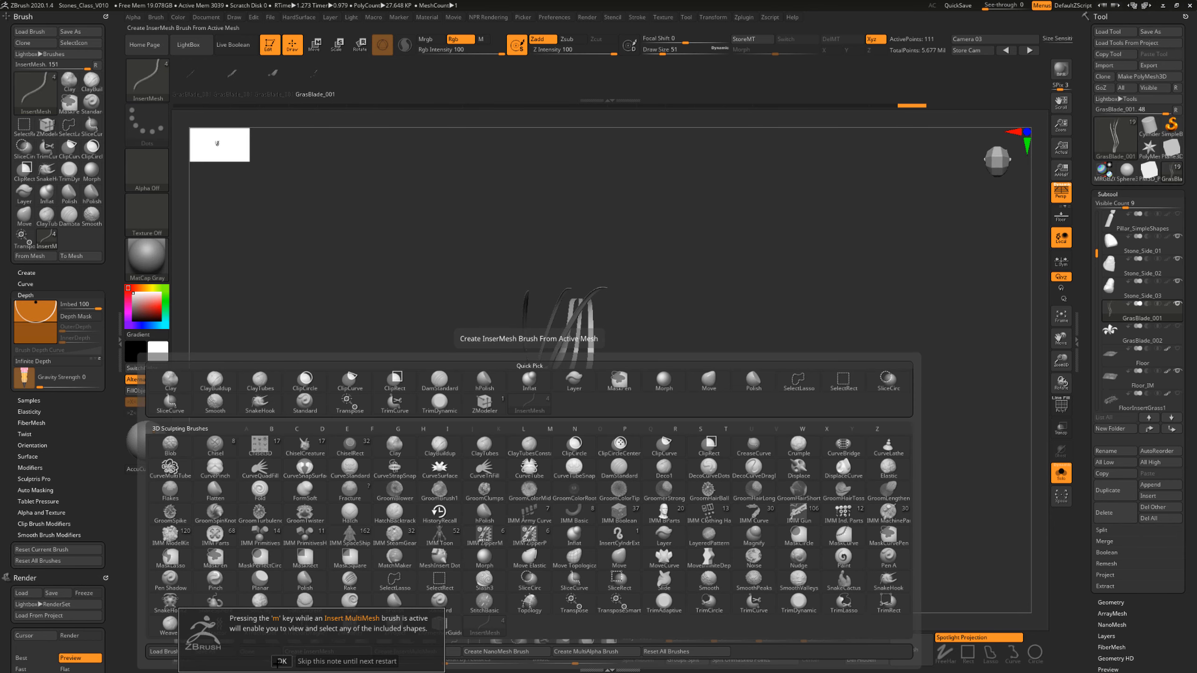
click(282, 661)
mouse_move(687, 345)
mouse_down()
mouse_move(686, 355)
mouse_move(681, 335)
mouse_move(652, 400)
mouse_move(700, 430)
mouse_move(635, 443)
mouse_up()
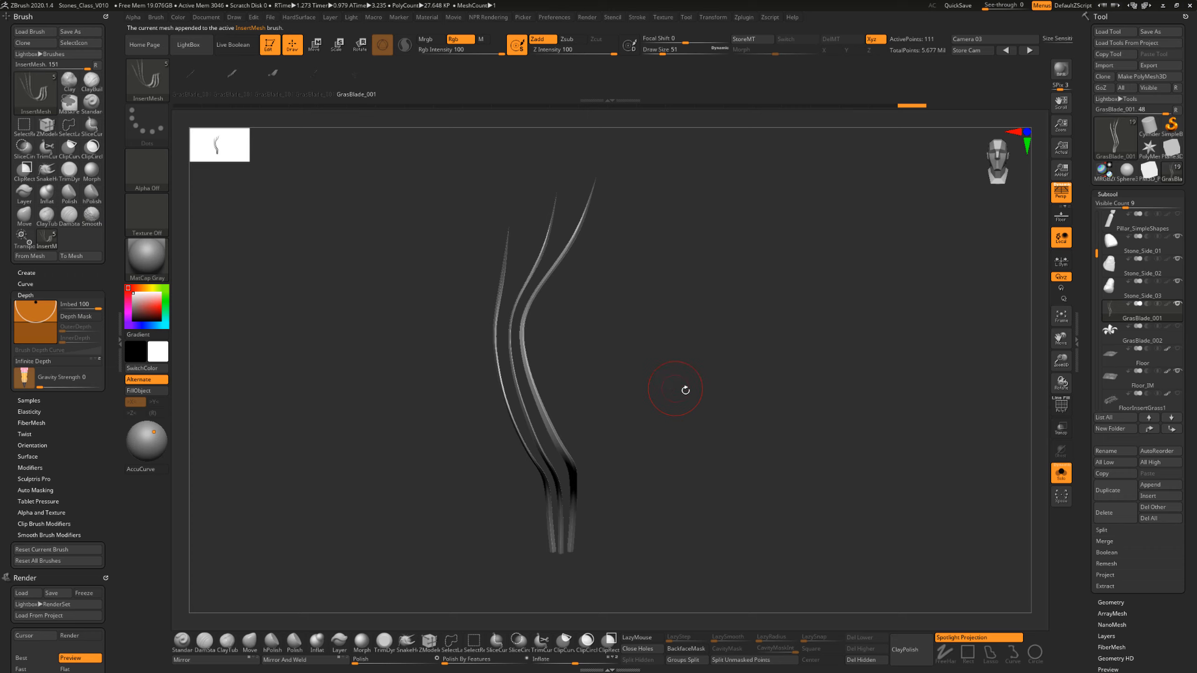
Append the five-leaf GrasBlade_002 clump, seen along the vertical axis, to the same InsertMesh brush with its wireframe shown.
click(1108, 333)
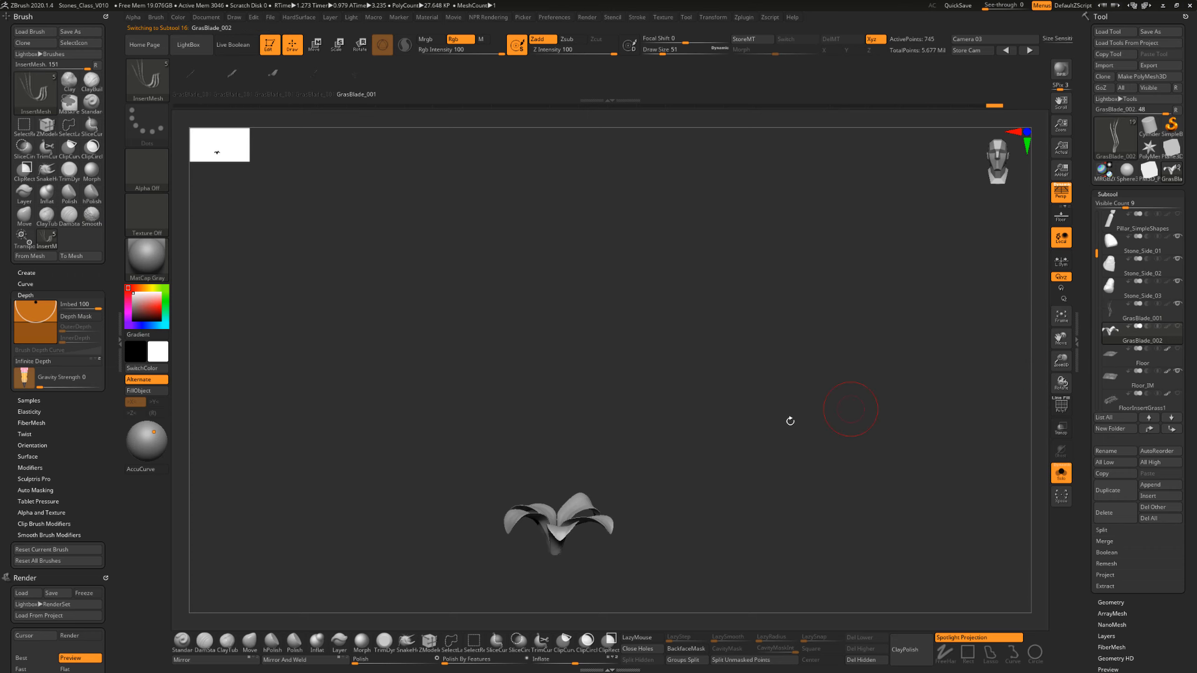
mouse_move(693, 468)
mouse_down()
mouse_move(702, 529)
mouse_move(670, 503)
mouse_move(681, 517)
mouse_move(695, 423)
mouse_move(723, 436)
mouse_move(678, 424)
mouse_move(676, 449)
mouse_move(677, 376)
mouse_move(754, 402)
mouse_move(713, 425)
mouse_move(722, 438)
mouse_move(704, 279)
mouse_move(728, 322)
mouse_move(766, 470)
mouse_move(721, 409)
mouse_move(702, 455)
mouse_move(735, 410)
mouse_move(702, 358)
mouse_move(721, 381)
mouse_move(683, 405)
mouse_up()
click(1059, 406)
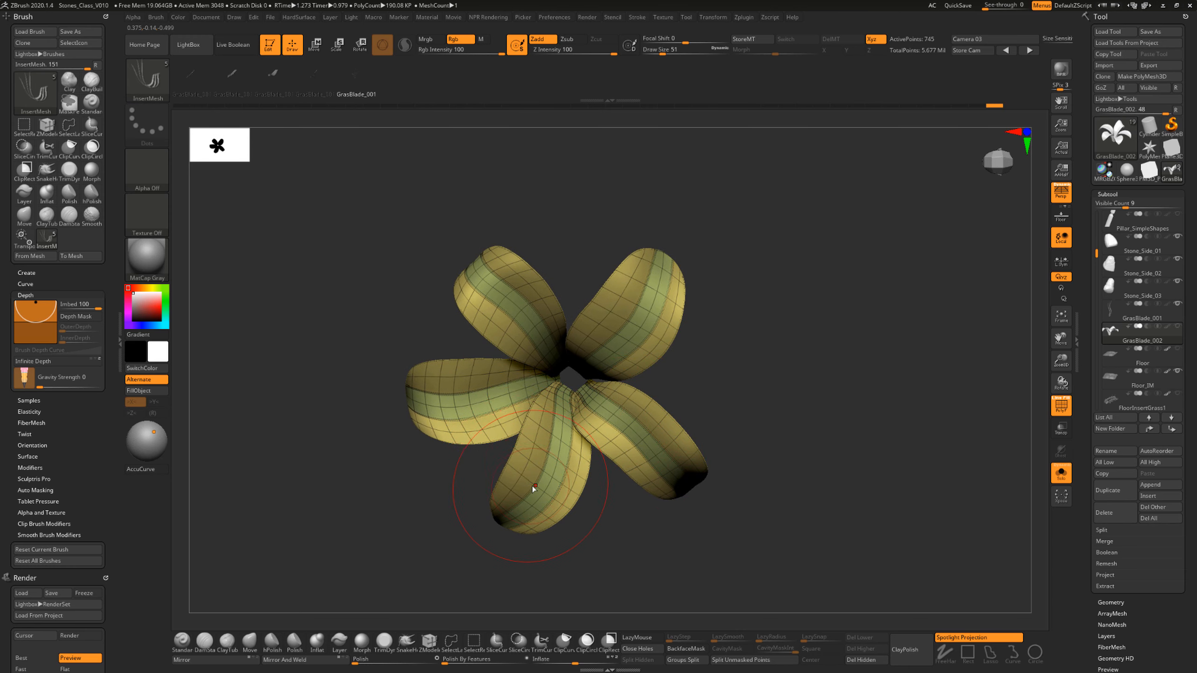
key(b)
click(335, 650)
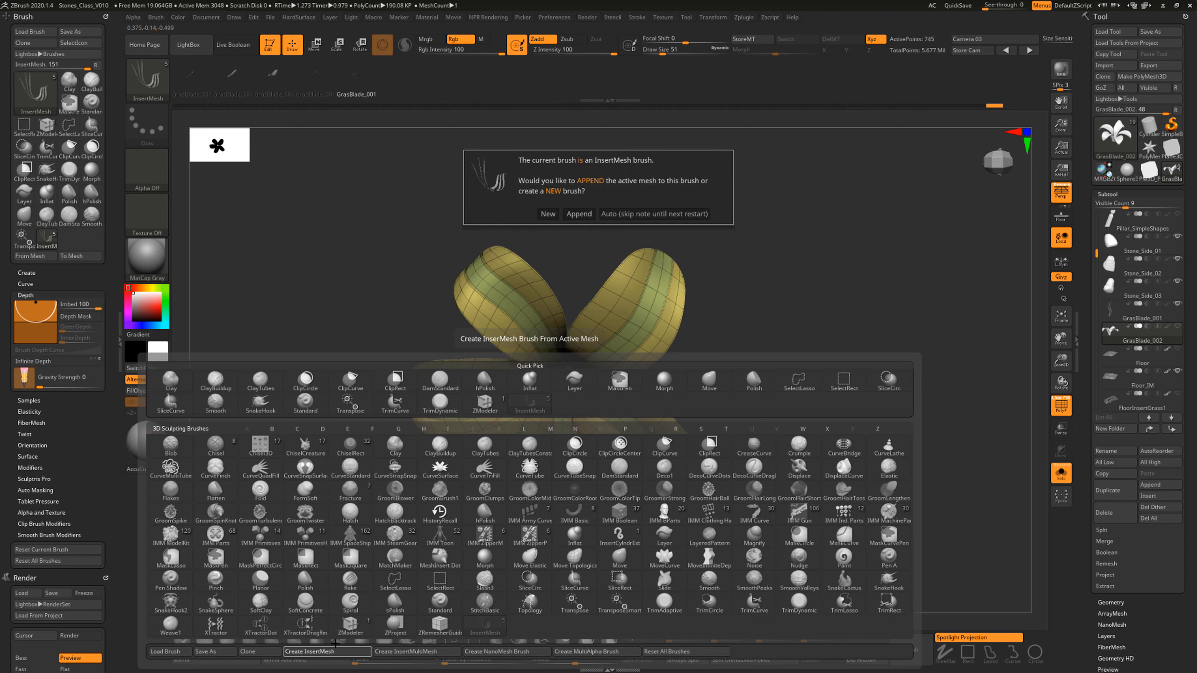
click(574, 215)
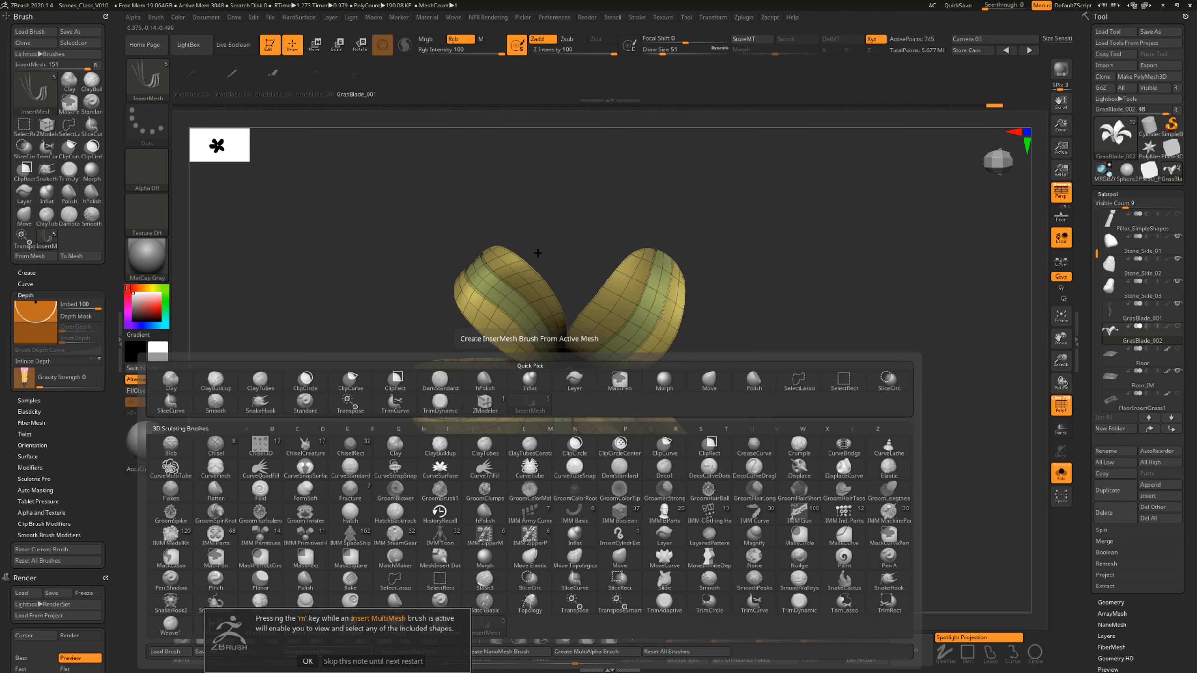
click(307, 661)
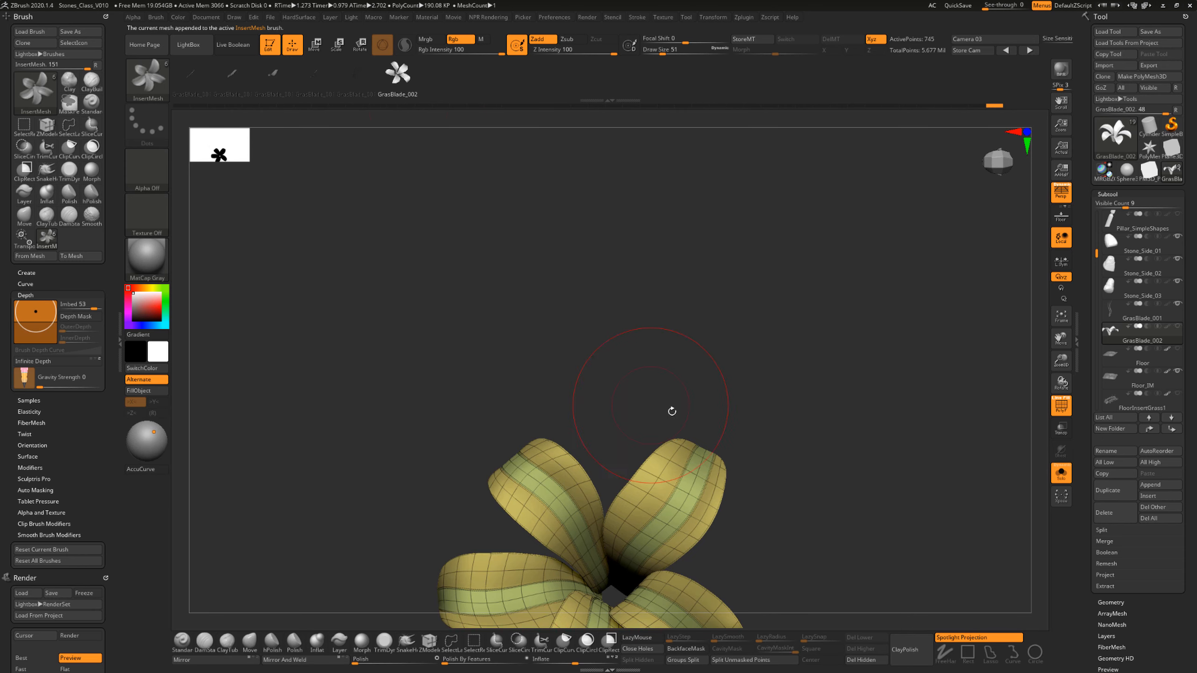
drag(672, 411, 813, 340)
Make Floor_IM the active subtool, turn off its wireframe, and look up the option for saving the brush.
click(1107, 382)
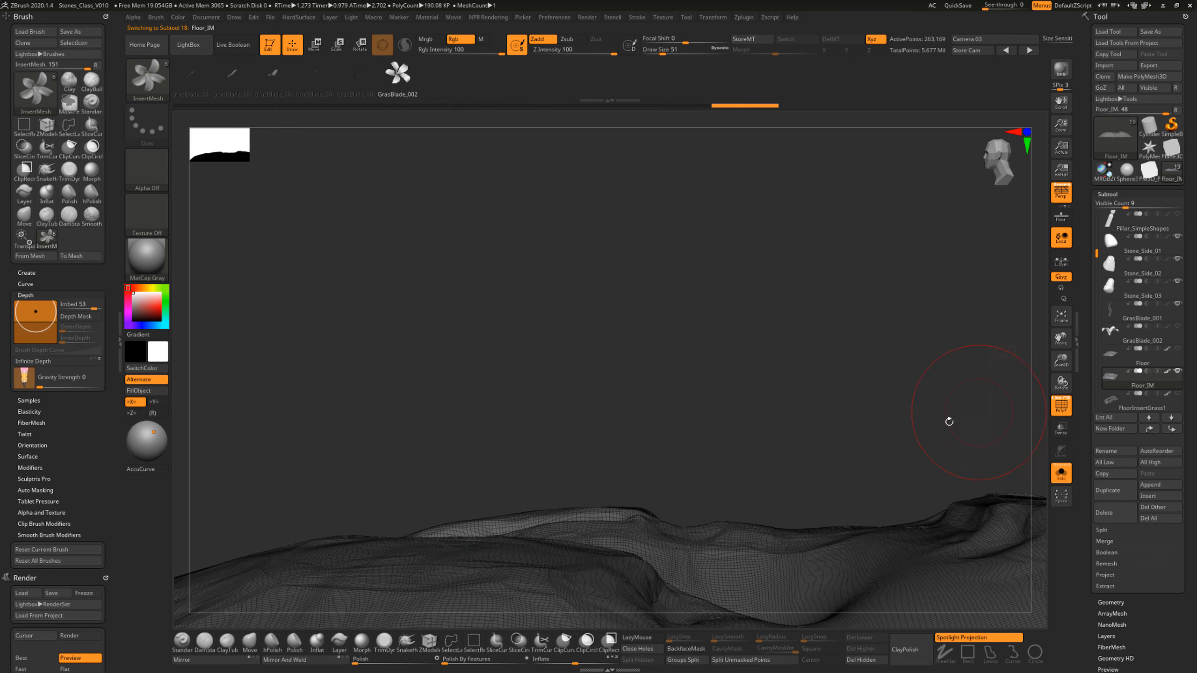
alt+drag(852, 426, 858, 320)
click(1063, 412)
drag(895, 480, 282, 121)
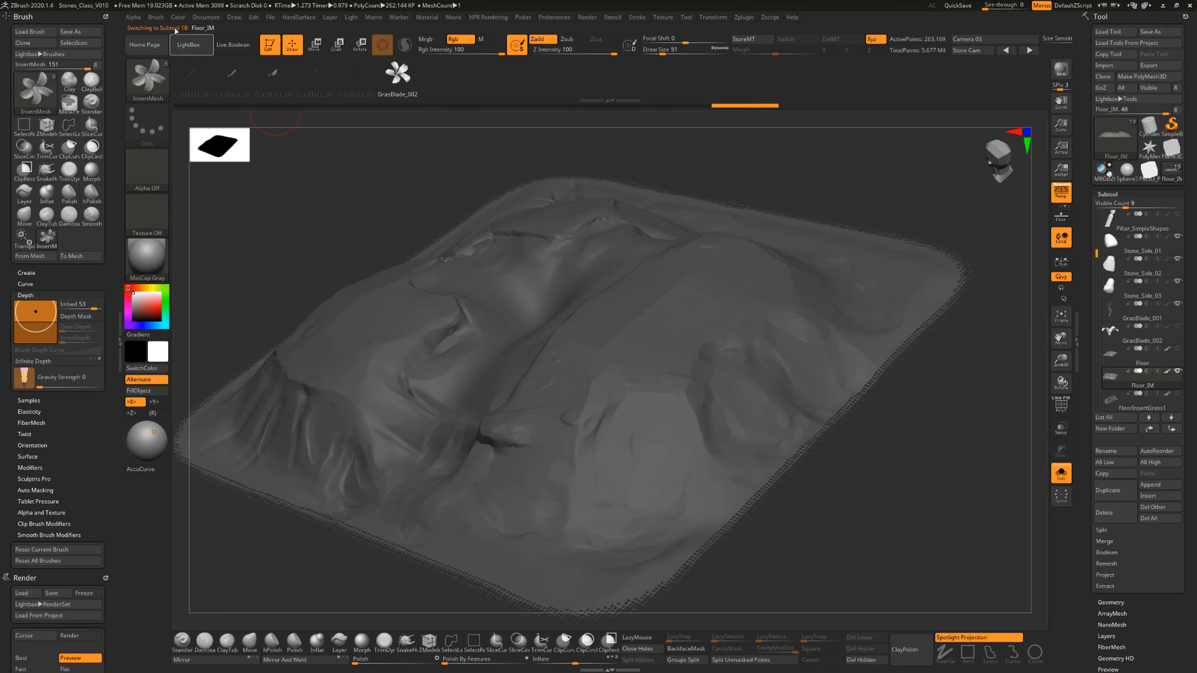
click(156, 17)
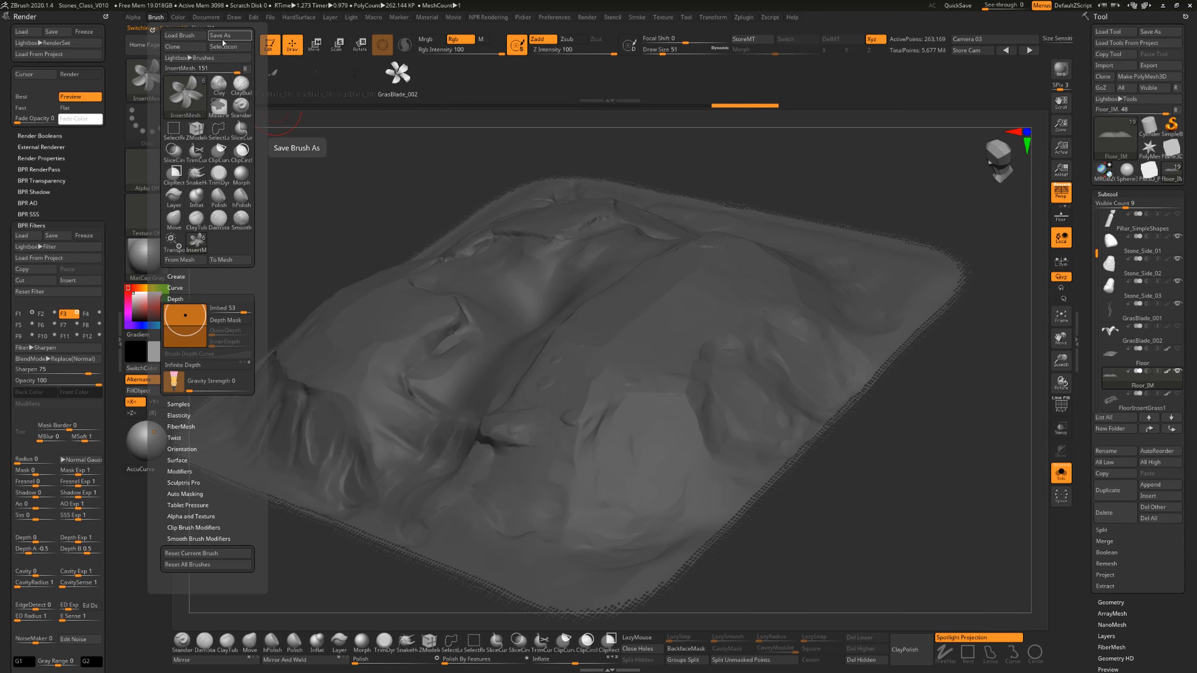
click(152, 30)
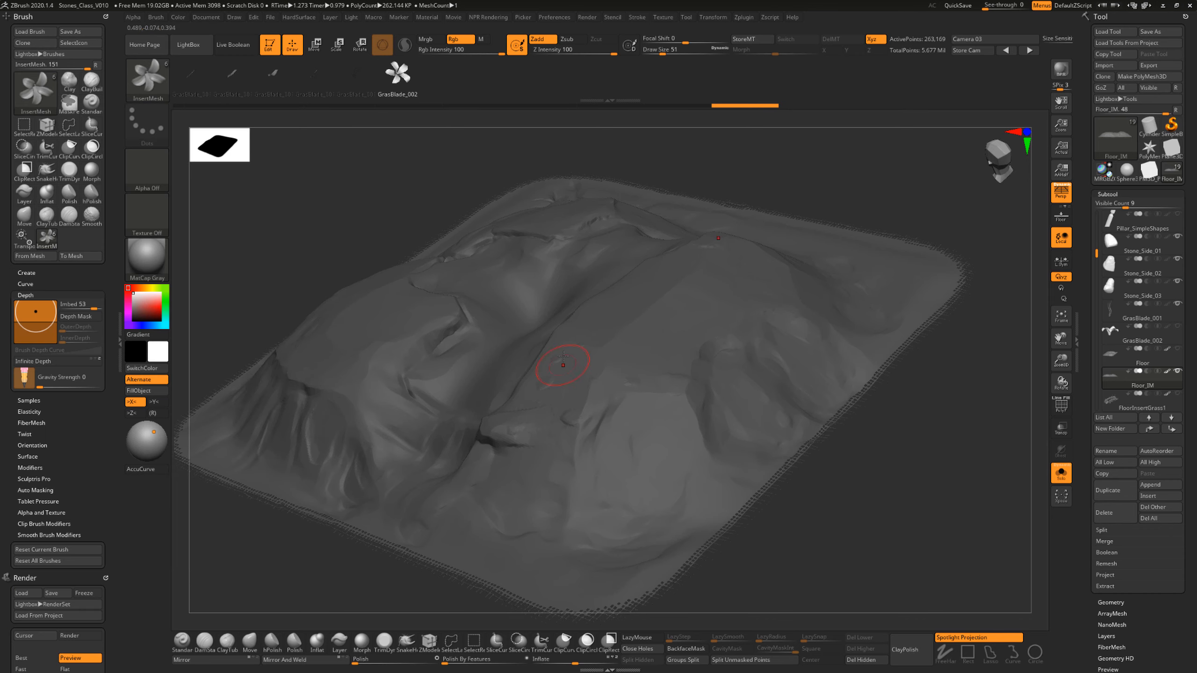
Insert two five-leaf GrasBlade_002 clumps on the raised part of the floor.
drag(828, 496, 872, 509)
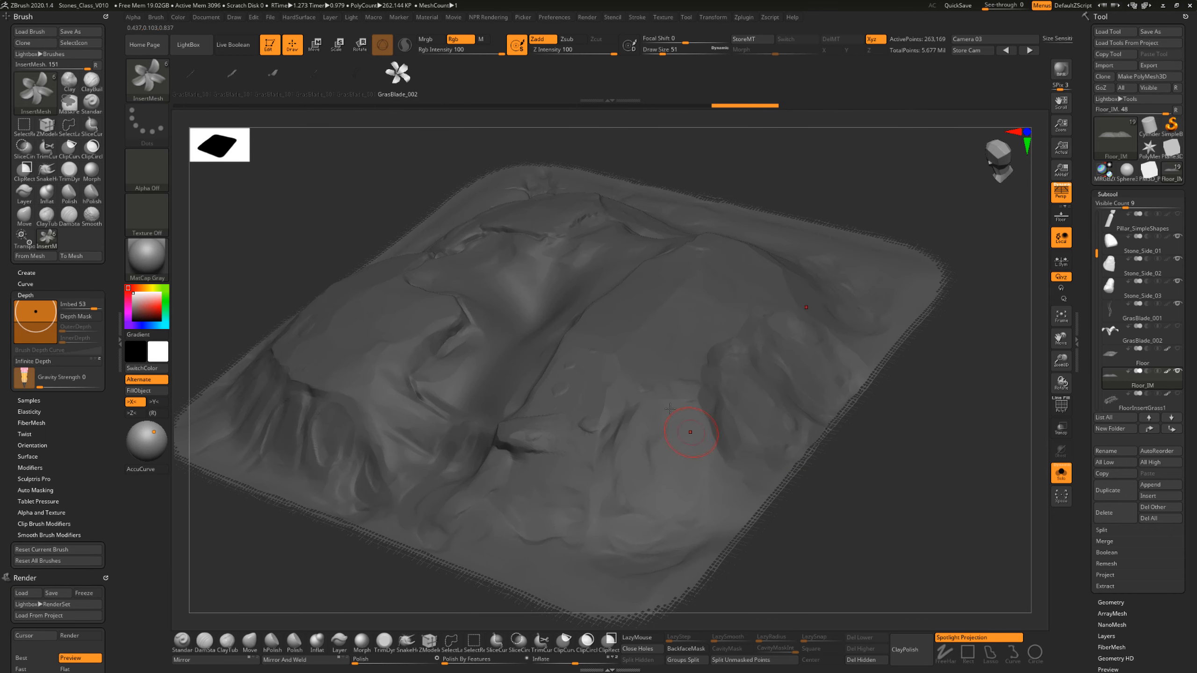
drag(684, 406, 689, 436)
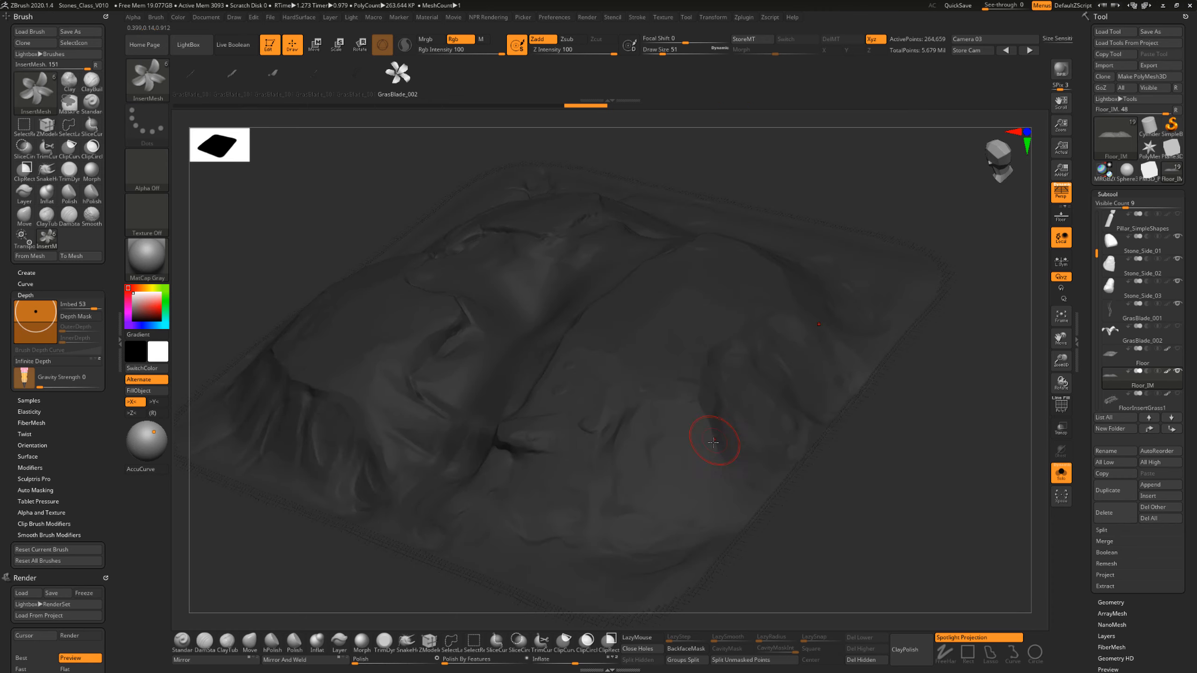
drag(867, 478, 896, 493)
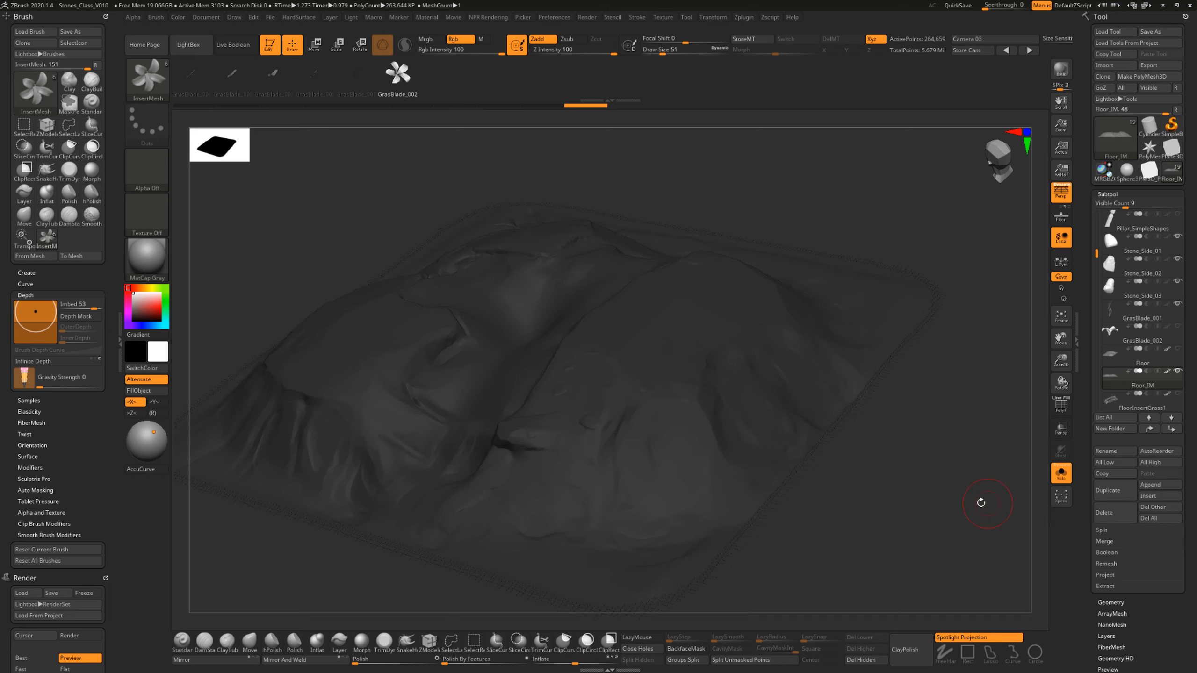
click(1055, 476)
click(1059, 473)
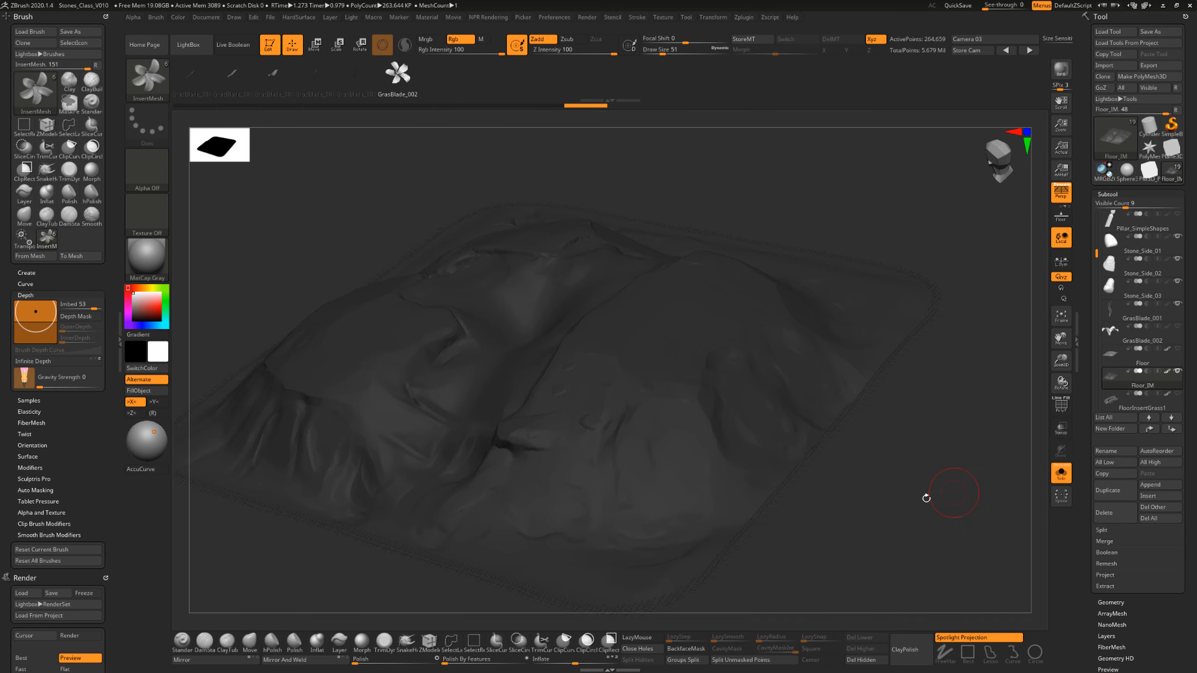
drag(910, 495, 775, 455)
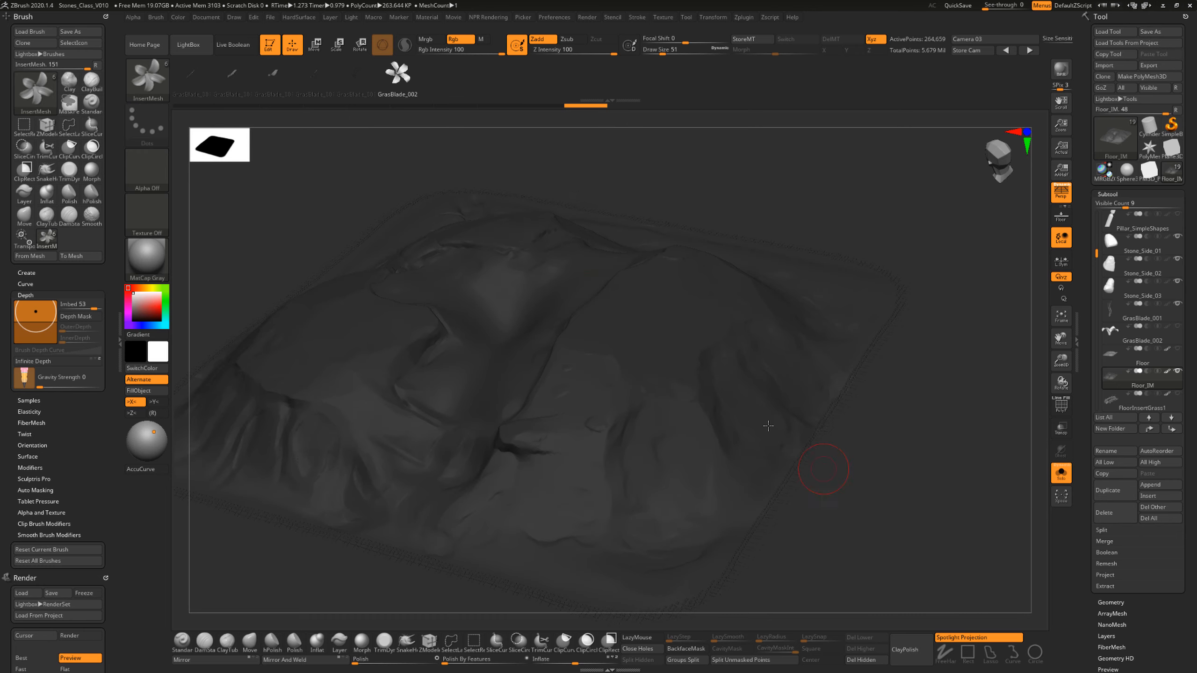
Clear the floor's mask and insert several thin three-blade GrasBlade_001 clumps on the mound.
click(355, 83)
ctrl+drag(868, 242, 870, 270)
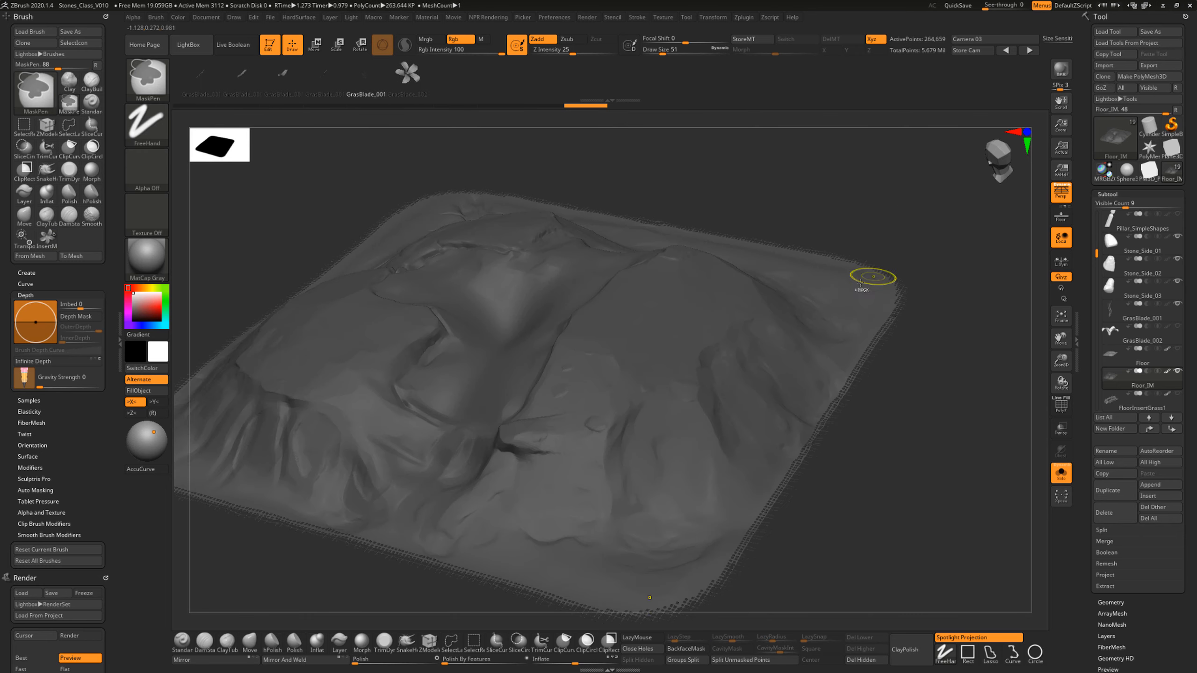
drag(700, 367, 707, 408)
drag(827, 480, 848, 508)
drag(947, 495, 916, 529)
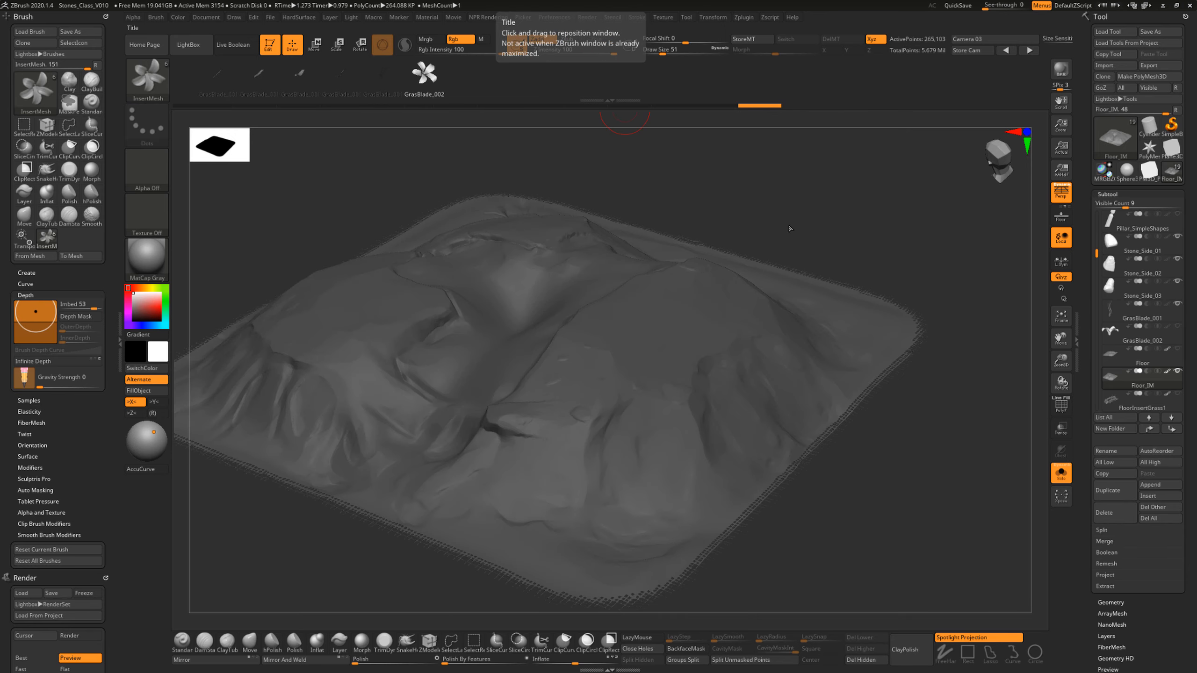
Turn off the texture map of the Floor_IM subtool.
drag(944, 398, 869, 400)
drag(960, 495, 981, 471)
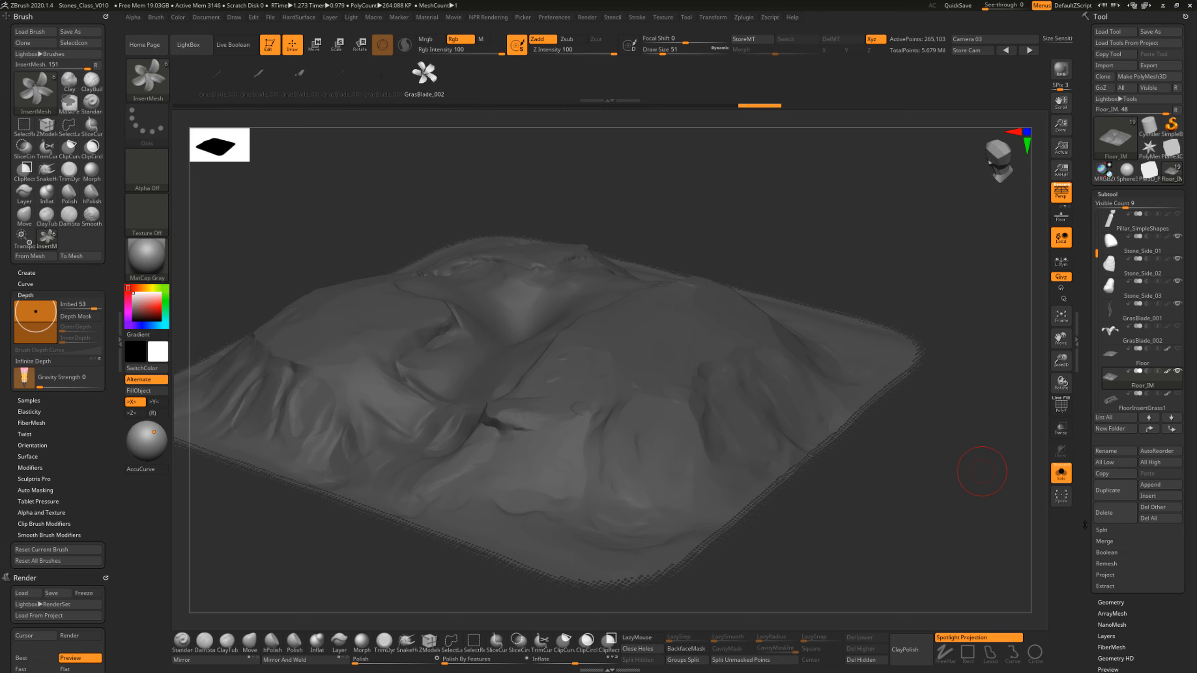
scroll(1084, 524, down, 5)
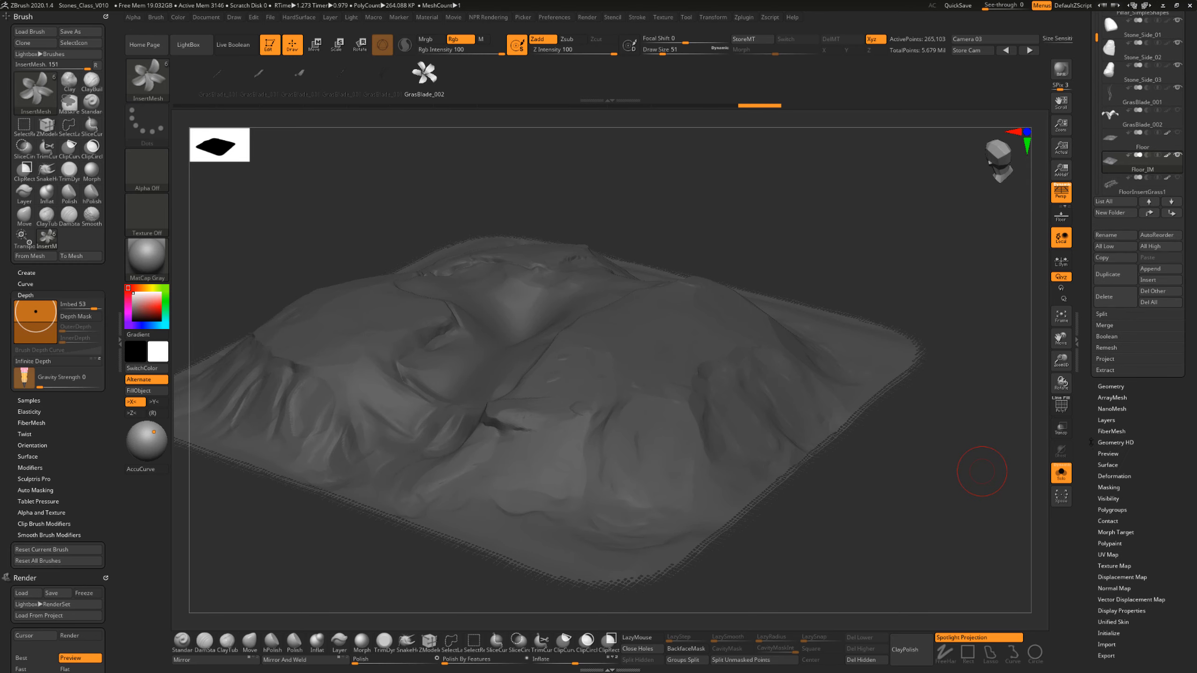
scroll(1086, 524, down, 2)
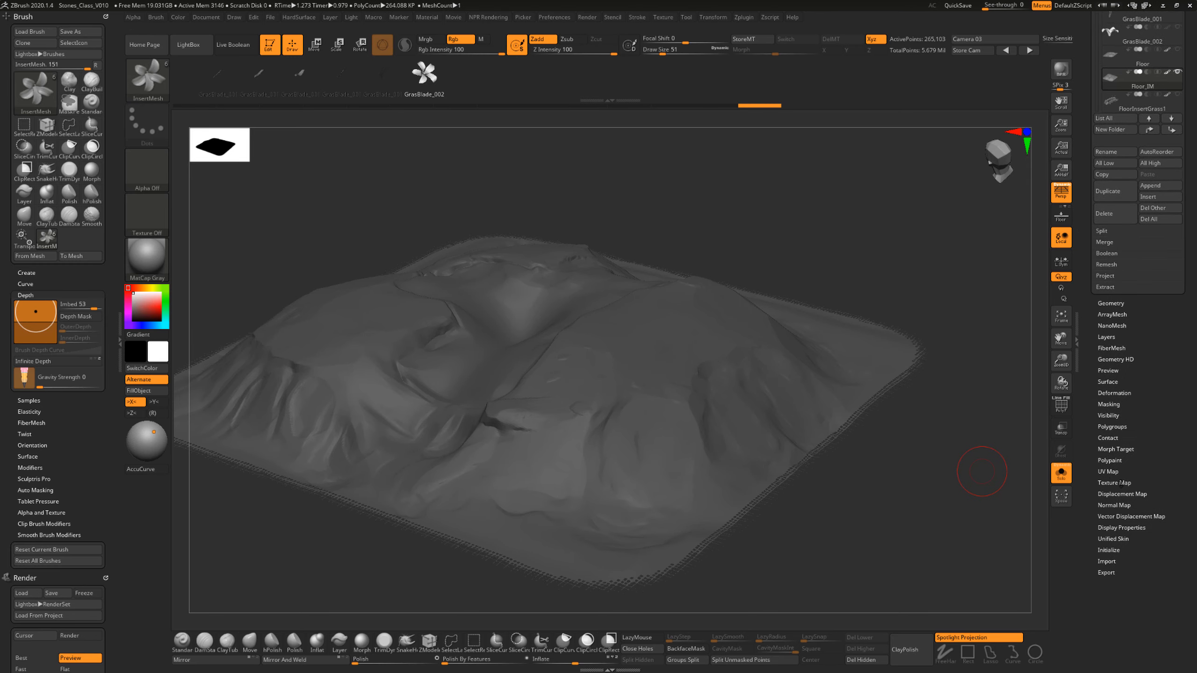
click(1138, 481)
click(1119, 264)
click(1157, 248)
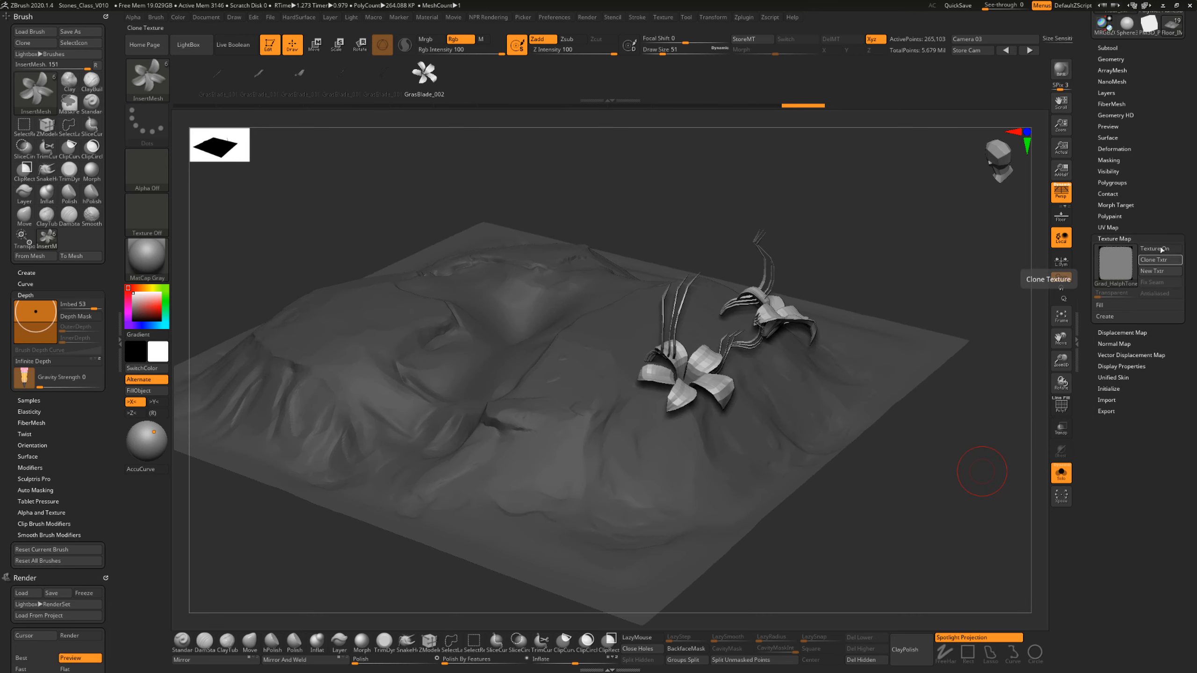
Undo back to before the thin clump insertions, keeping the five-leaf clumps, and switch off the floor's texture map.
drag(853, 262, 867, 274)
key(ctrl+z)
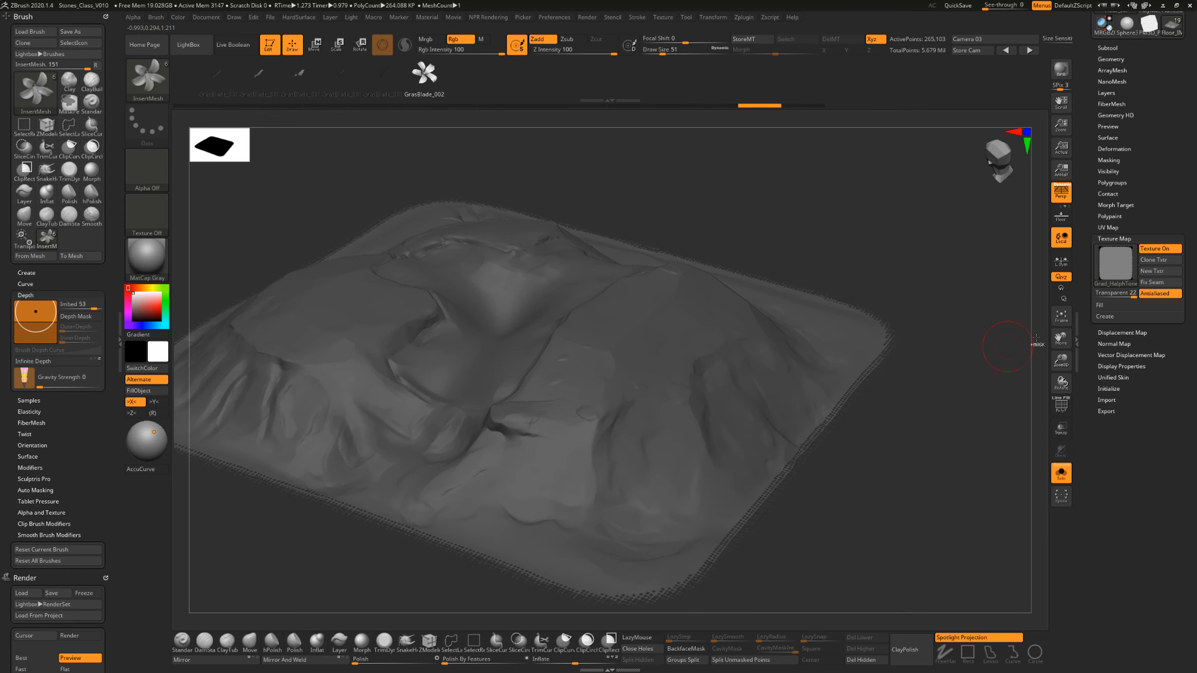
key(ctrl+shift+z)
key(ctrl+shift+z)
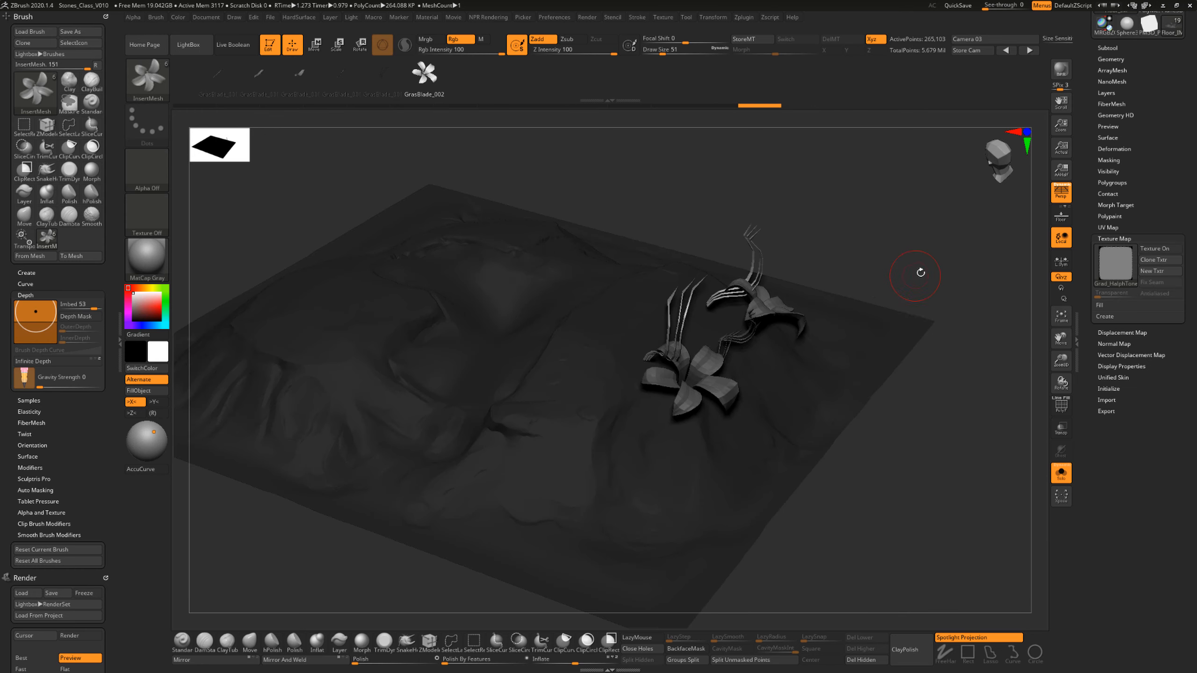
key(ctrl+z)
key(ctrl+z)
key(ctrl+z)
click(1154, 250)
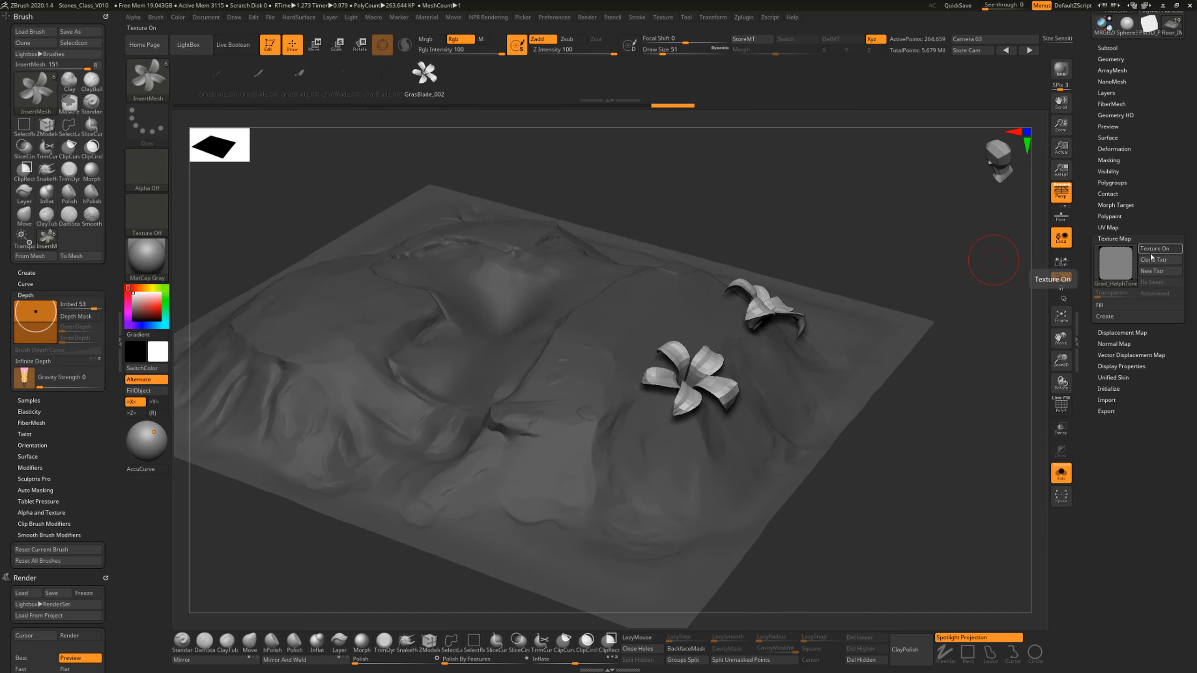
Insert several thin three-blade GrasBlade_001 clumps on the floor around the two five-leaf plants.
drag(801, 226, 745, 220)
click(381, 84)
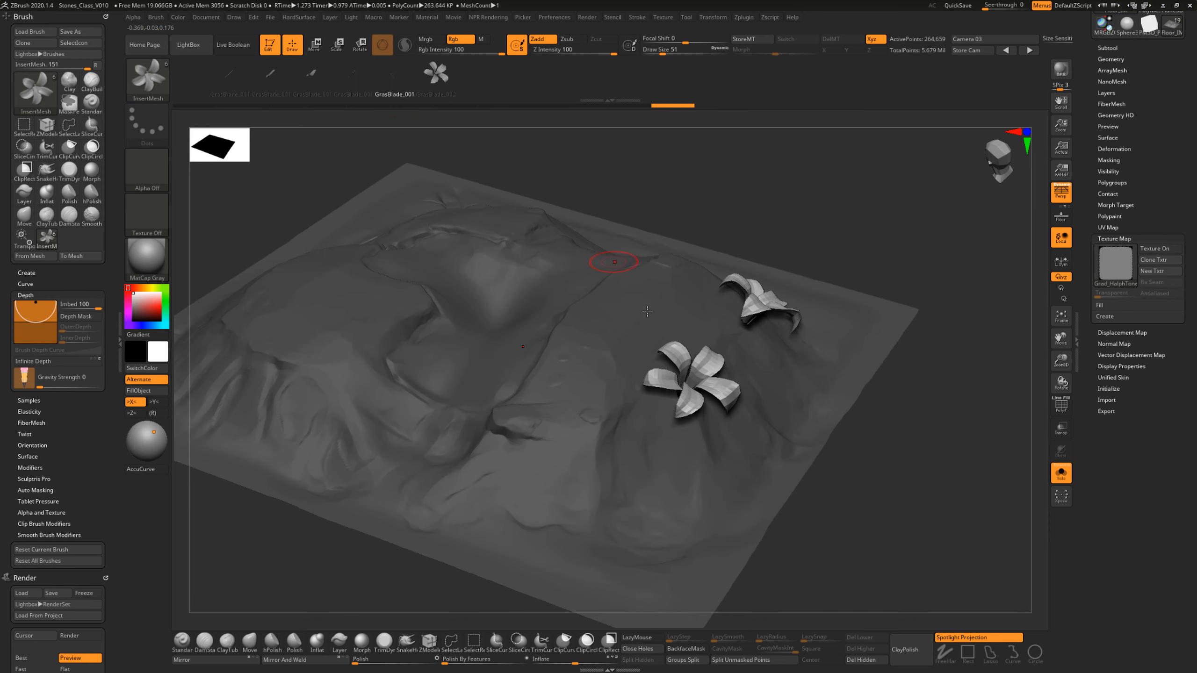
drag(683, 316, 717, 372)
drag(829, 254, 735, 231)
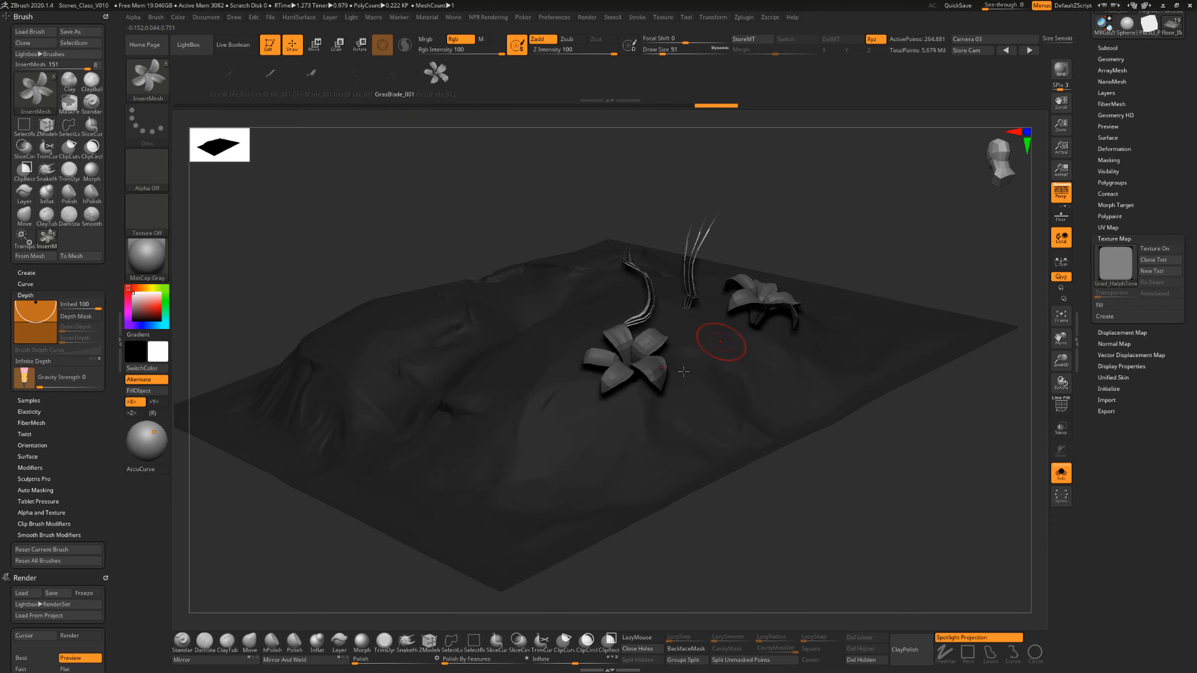
drag(836, 237, 885, 252)
mouse_move(655, 377)
mouse_down()
mouse_move(647, 442)
mouse_move(703, 424)
mouse_up()
drag(909, 430, 858, 438)
drag(754, 297, 751, 425)
mouse_move(801, 516)
mouse_down()
mouse_move(826, 531)
mouse_move(903, 502)
mouse_move(921, 484)
mouse_move(898, 497)
mouse_move(887, 452)
mouse_up()
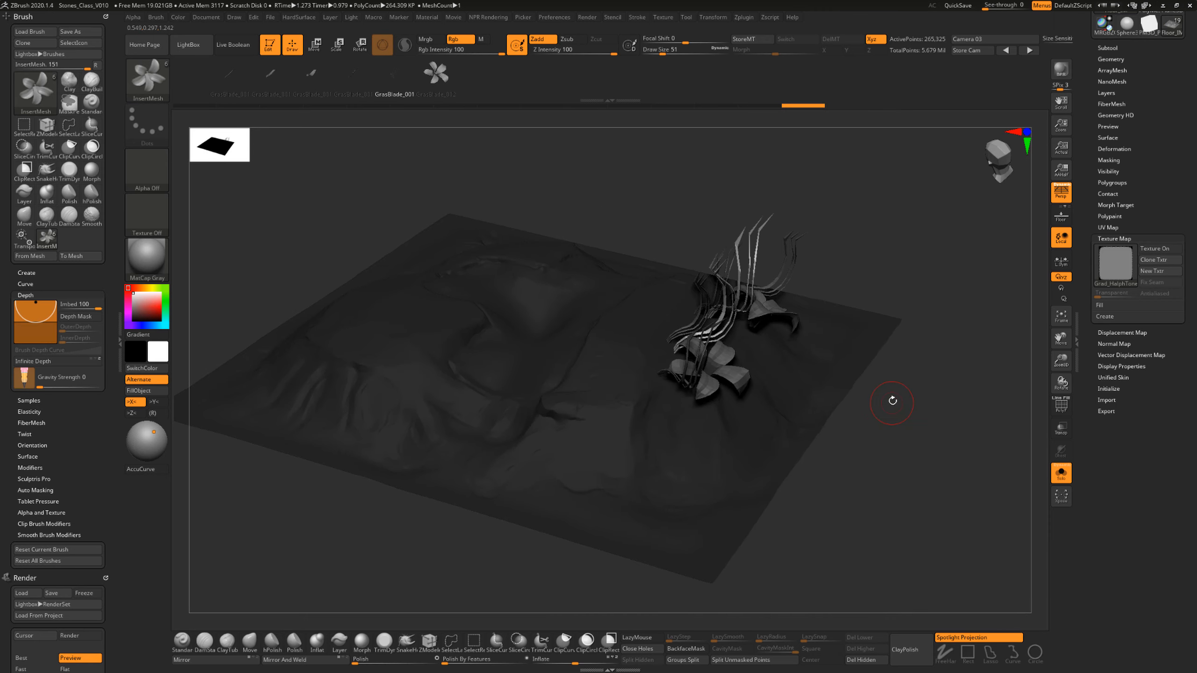
Clear the mask on Floor_IM, isolate its floor polygroup and split the hidden grass clumps into a separate subtool.
ctrl+drag(563, 168, 584, 207)
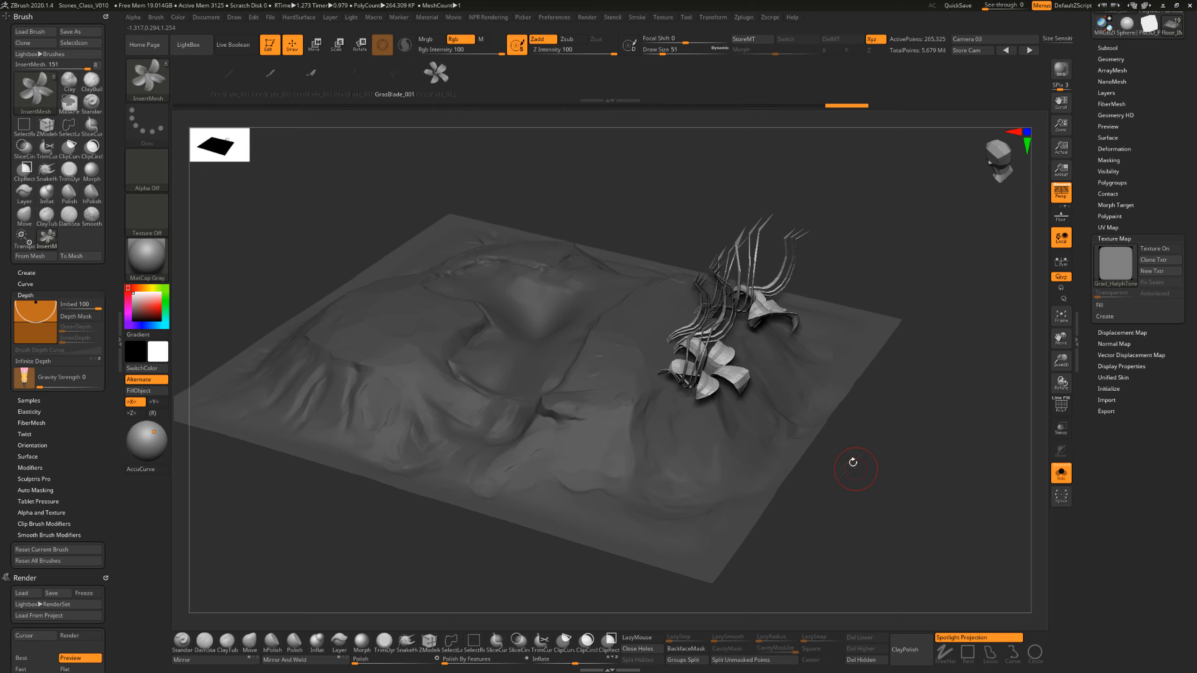
ctrl+shift+click(754, 510)
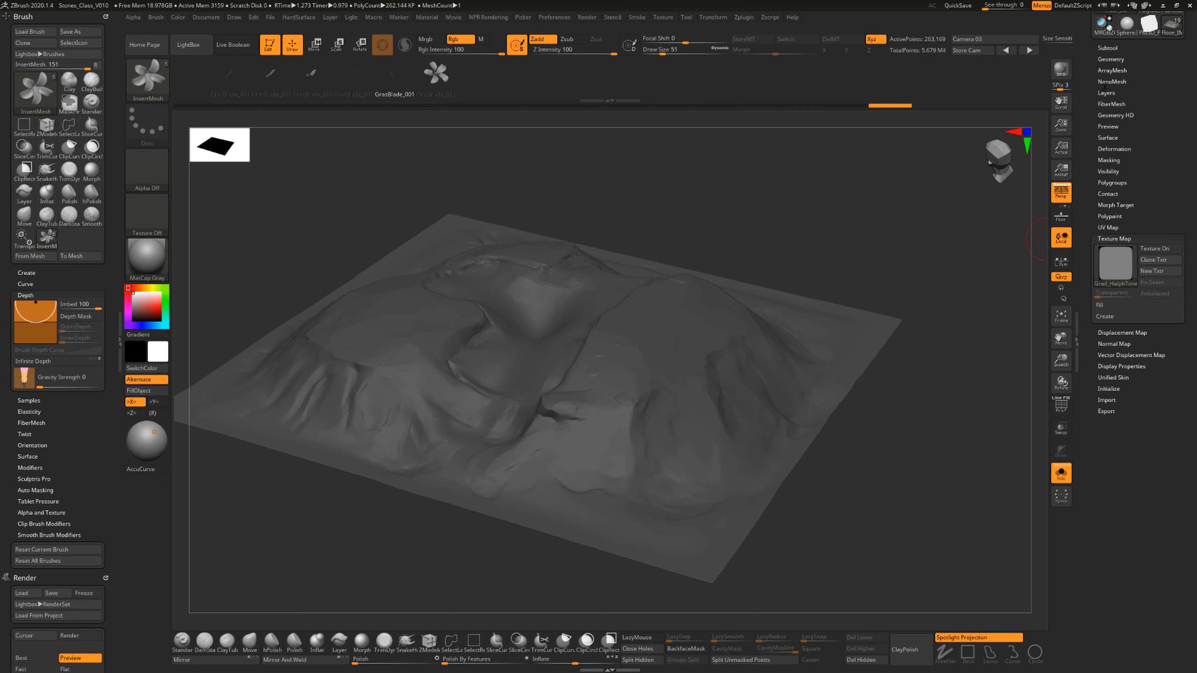
scroll(1130, 142, up, 3)
click(1109, 114)
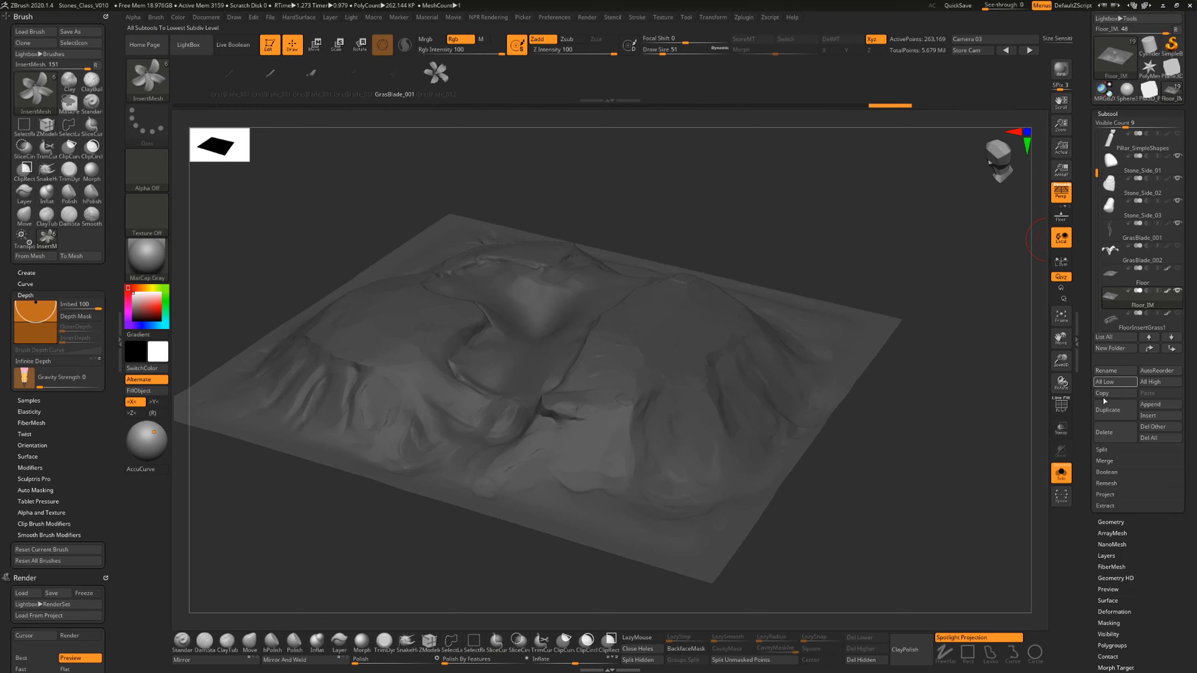
click(1103, 452)
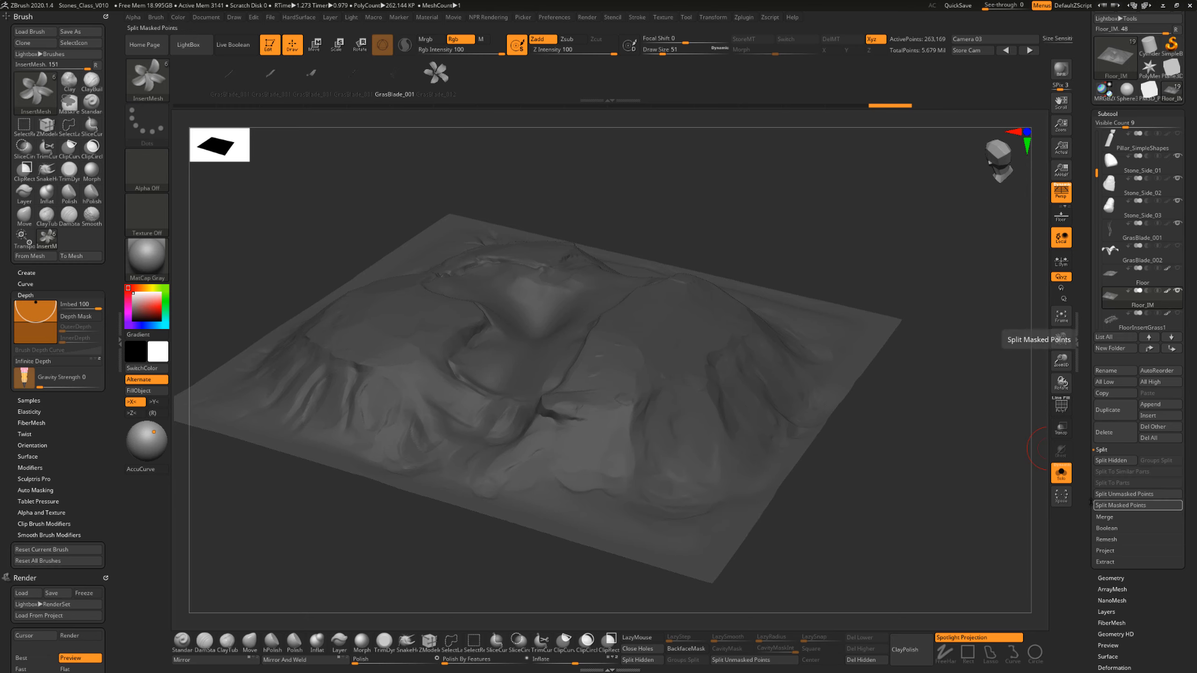
click(1061, 412)
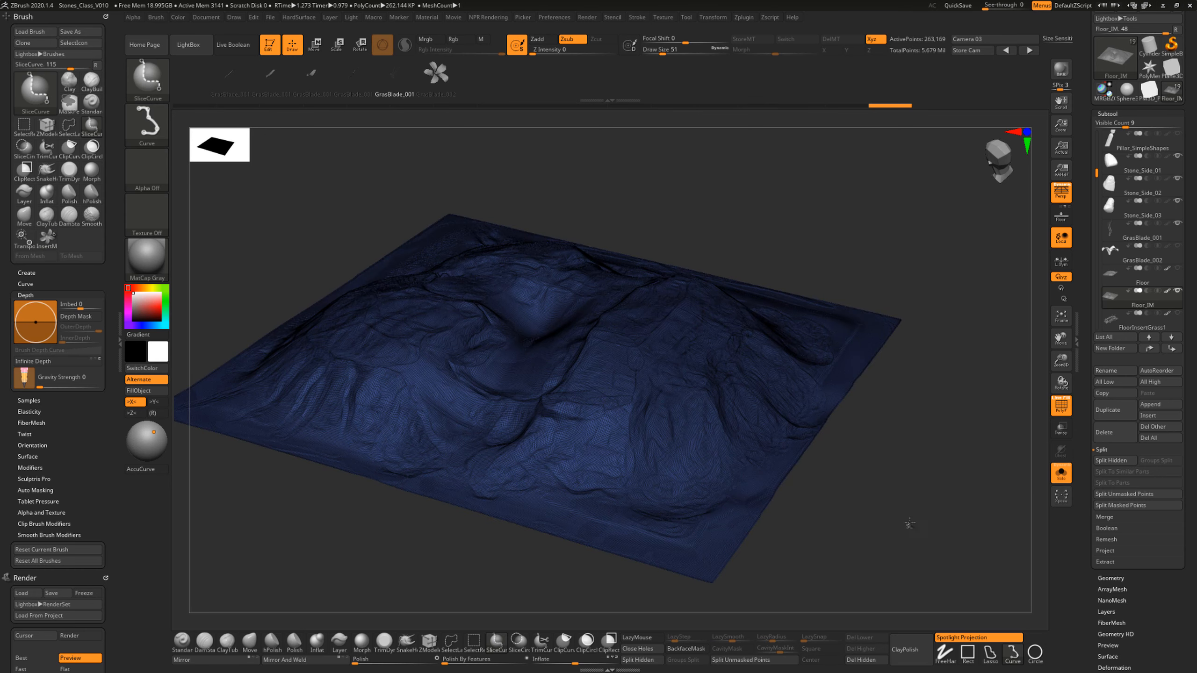
drag(890, 467, 769, 489)
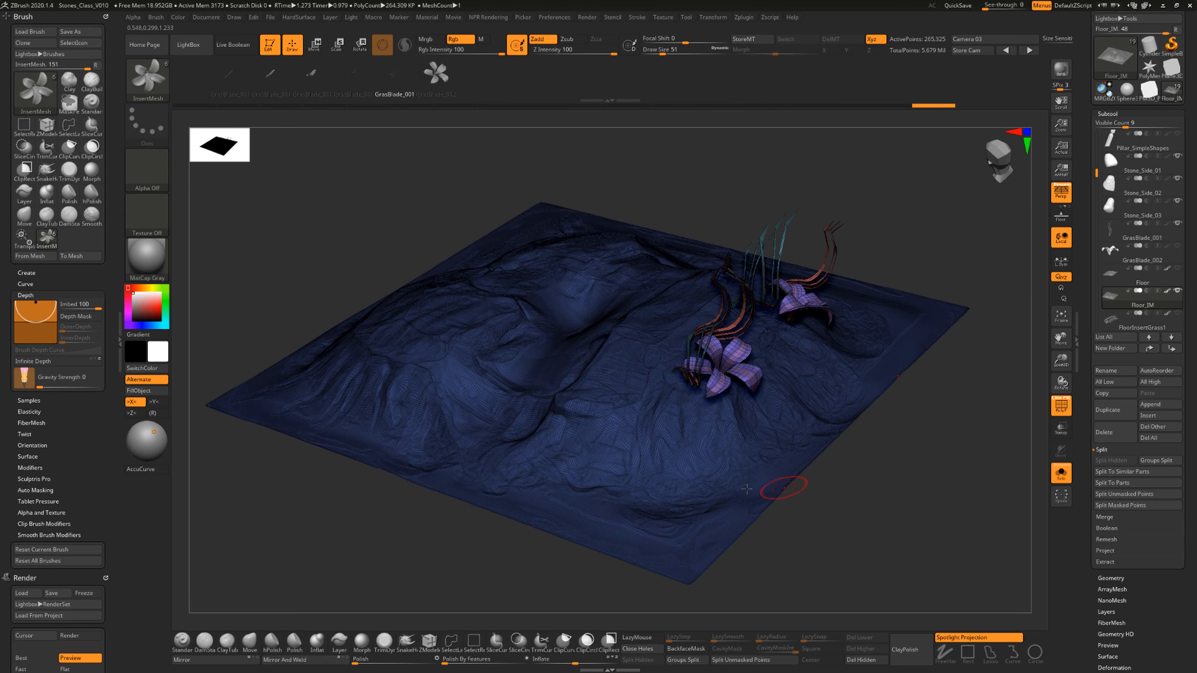
ctrl+shift+click(769, 484)
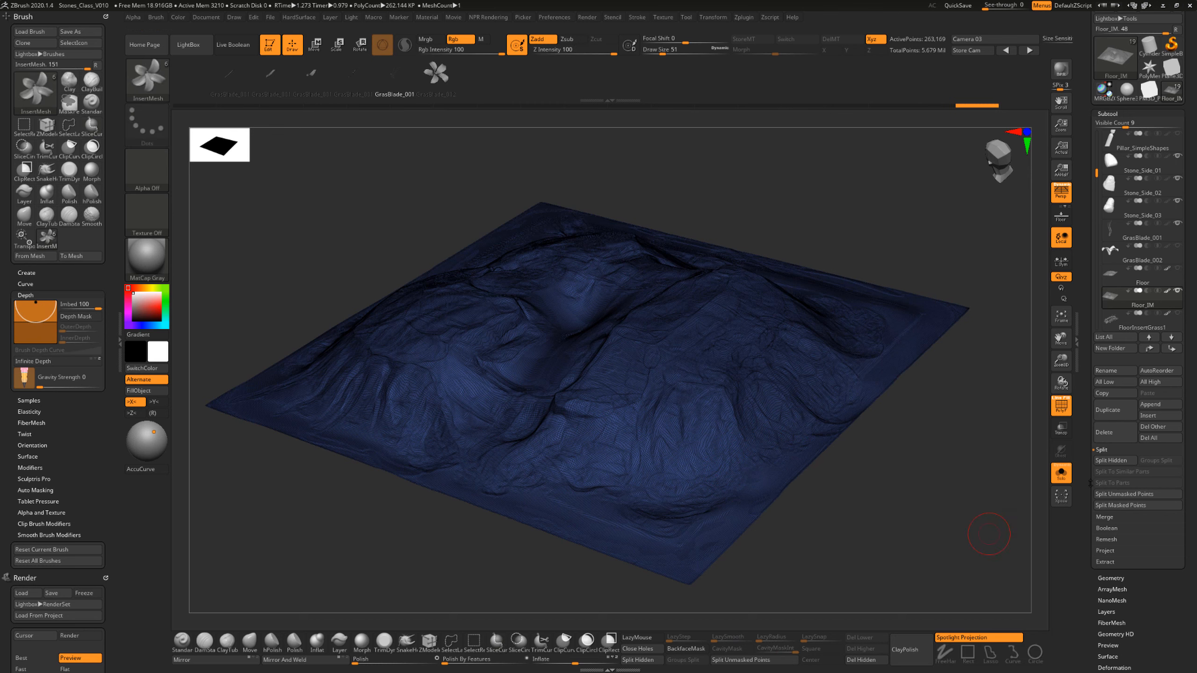
click(1121, 465)
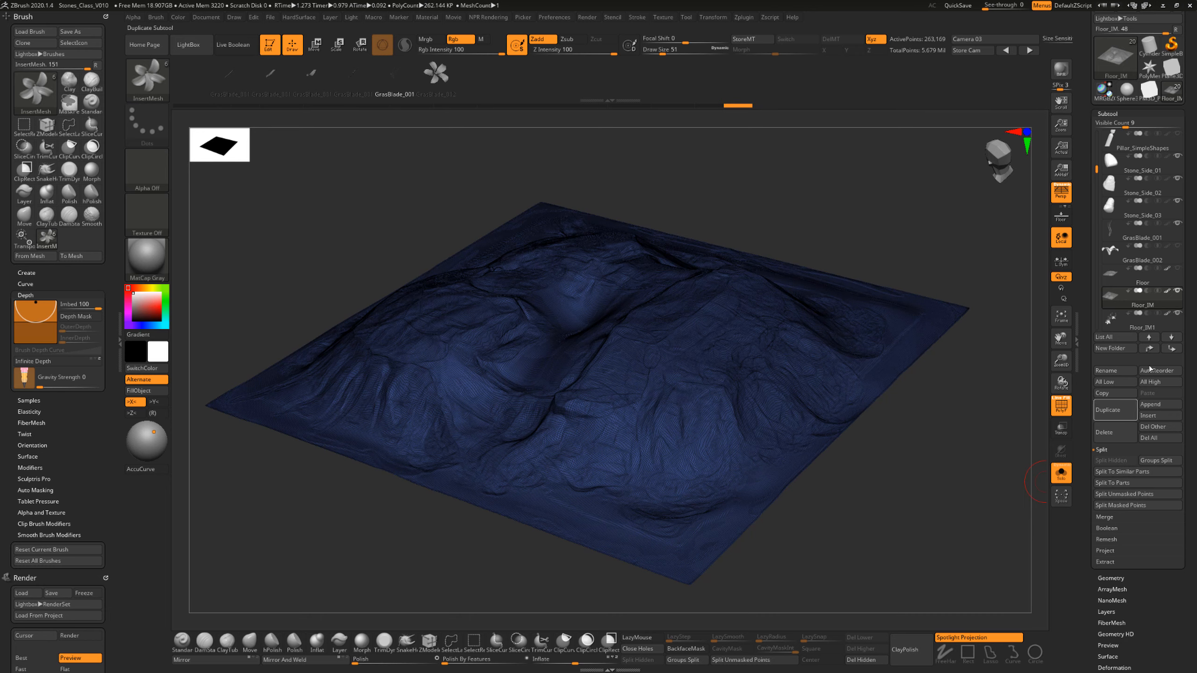
Inspect the split-off grass subtool Floor_IM1 and delete the leftover Floor_IM floor subtool.
click(1112, 325)
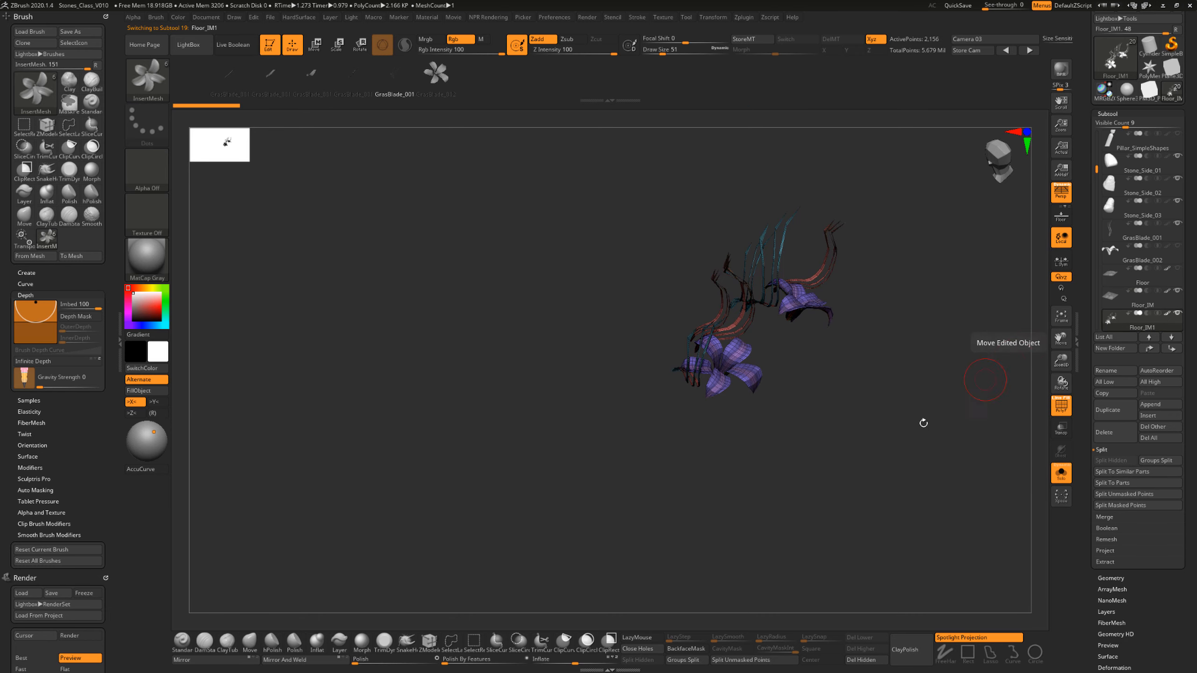
drag(913, 382, 926, 382)
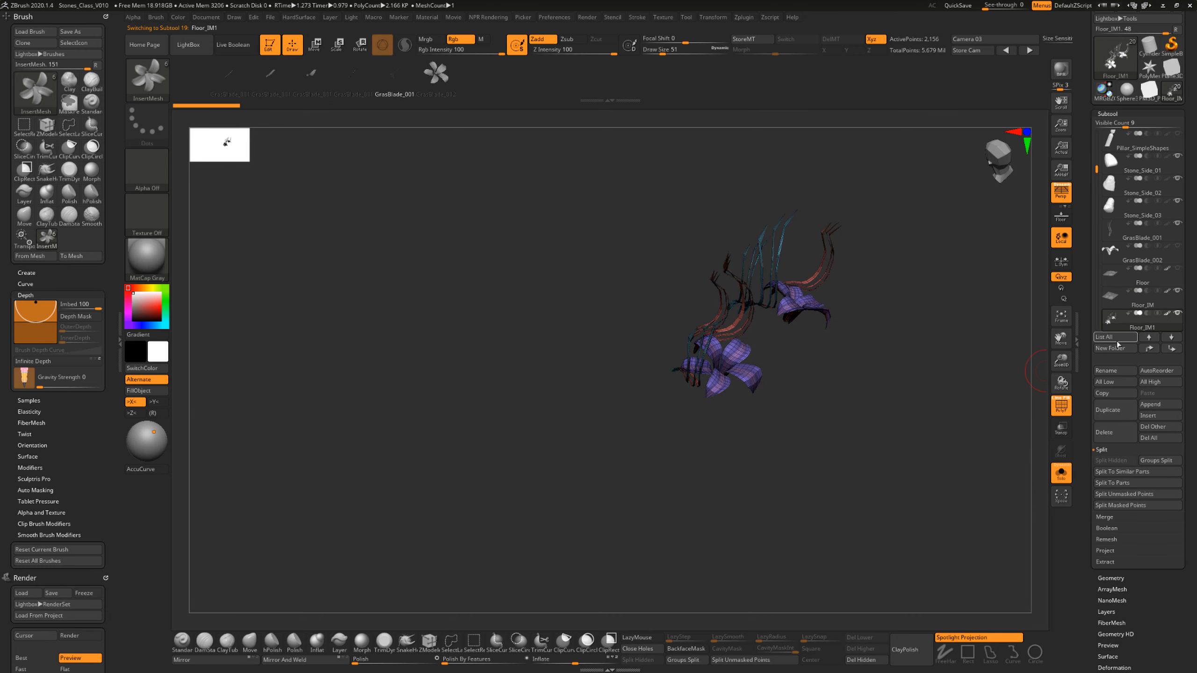
click(1111, 305)
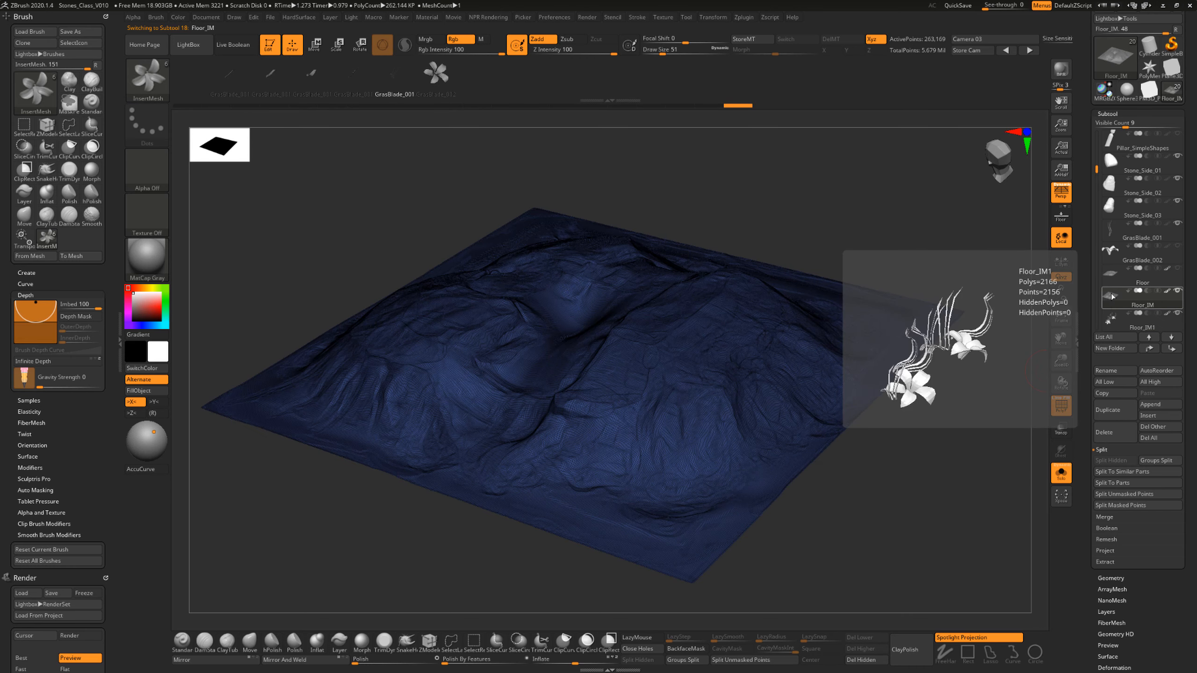
click(1102, 432)
click(1029, 455)
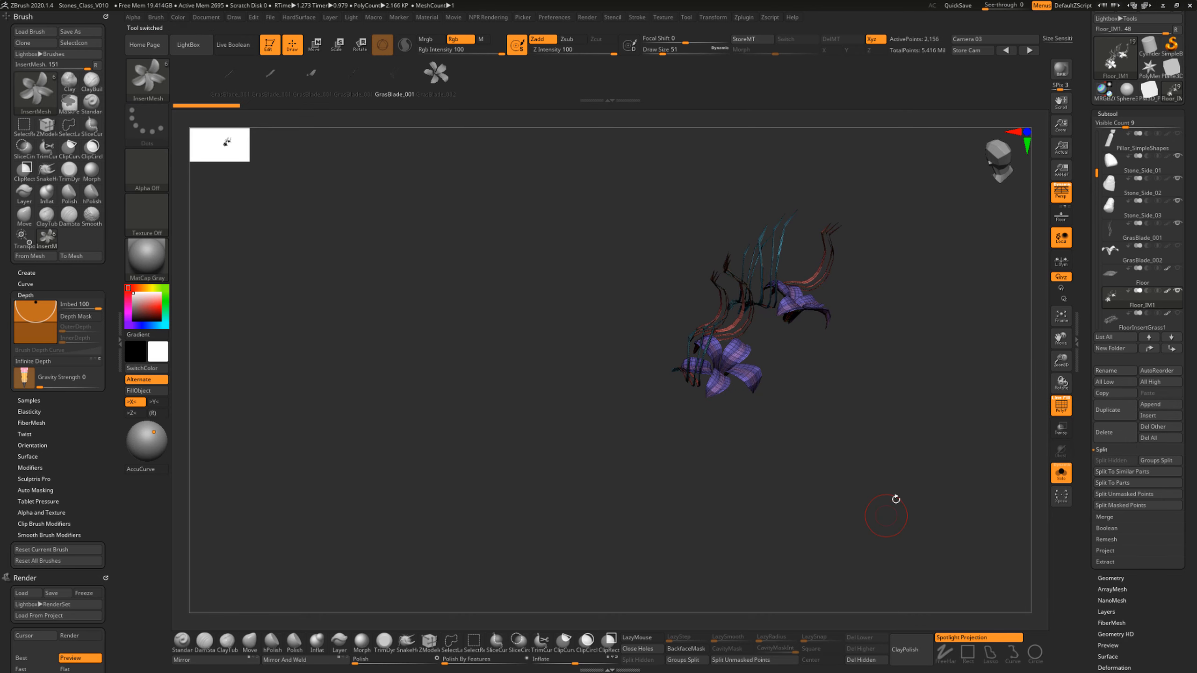
Turn off the polyframe, smooth the grass with dynamic subdivision and leave Solo mode to show it around the pillar.
drag(899, 499, 828, 530)
key(shift+f)
key(d)
click(1061, 473)
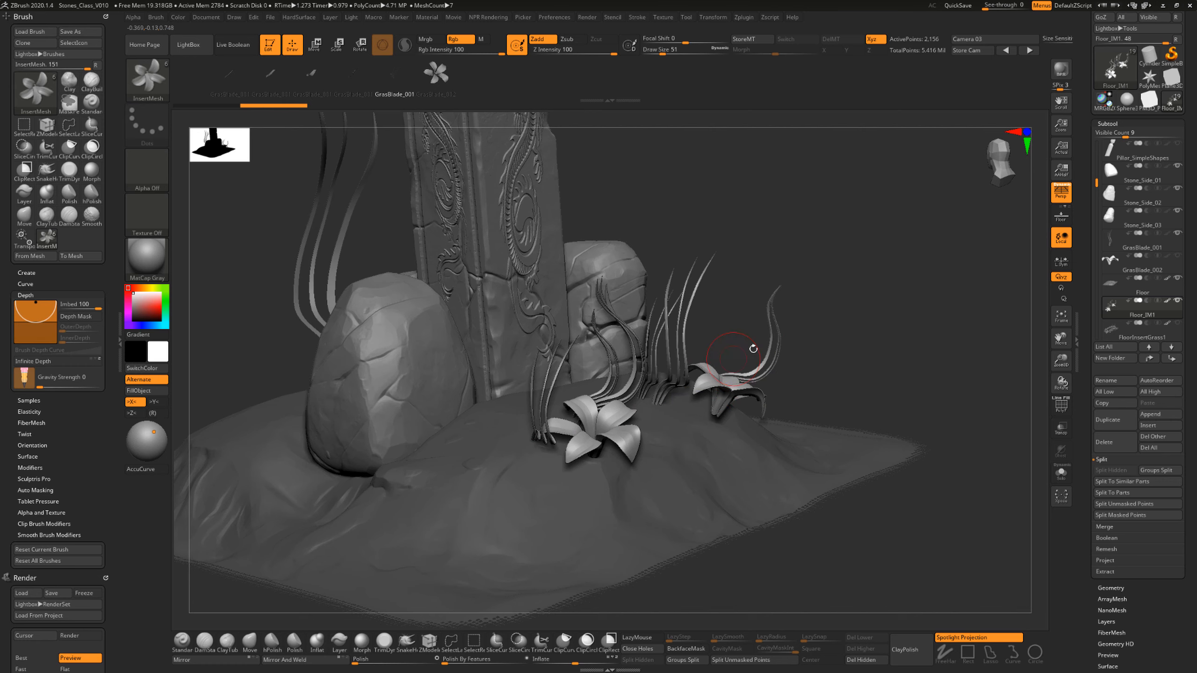
drag(831, 337, 815, 392)
alt+drag(817, 243, 874, 321)
key(f)
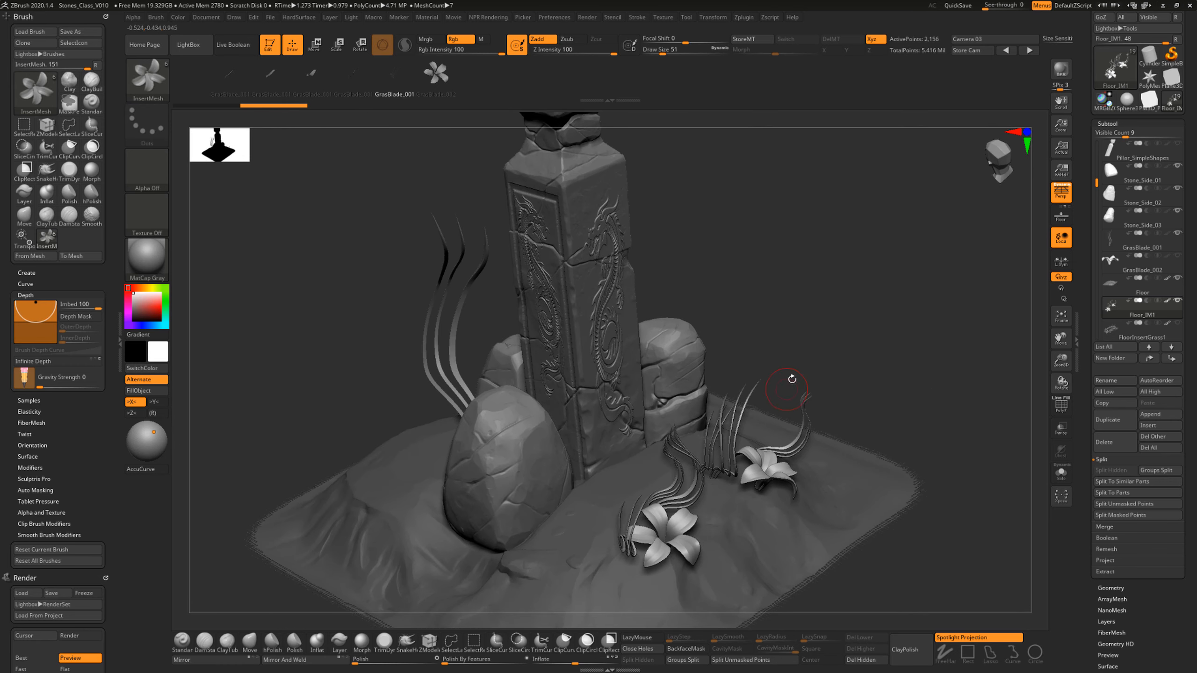
drag(826, 388, 783, 380)
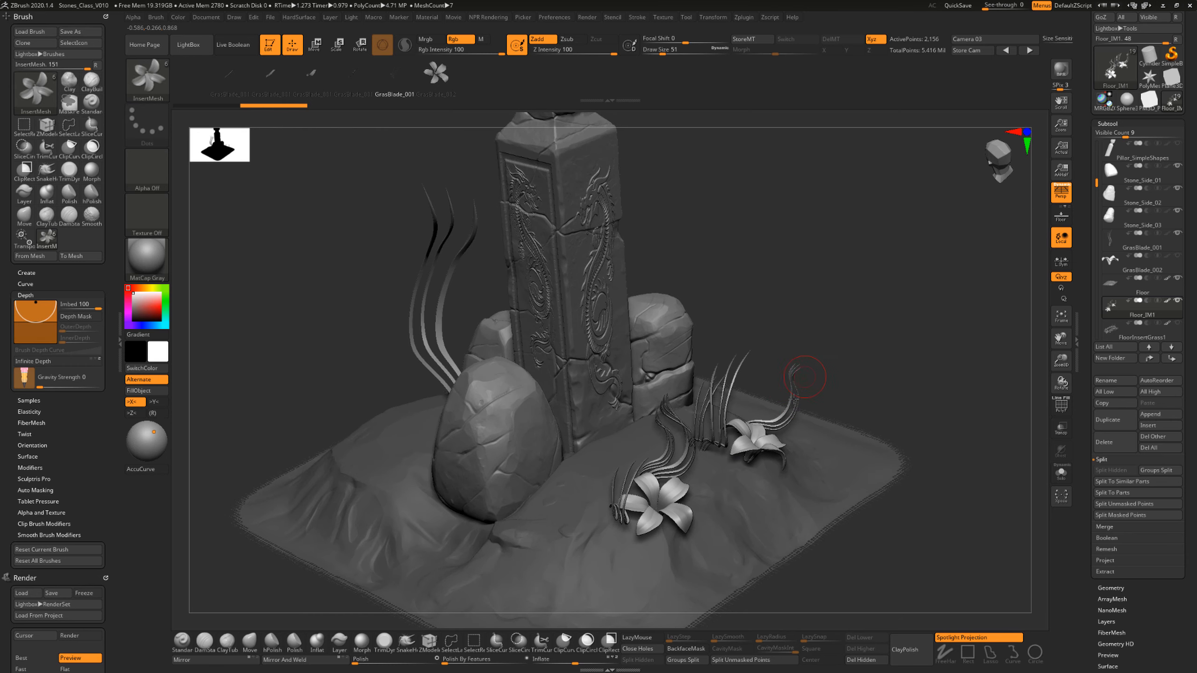
Choose the short, broad blade mesh in the InsertMesh brush and insert several clumps along the pillar's base.
click(312, 73)
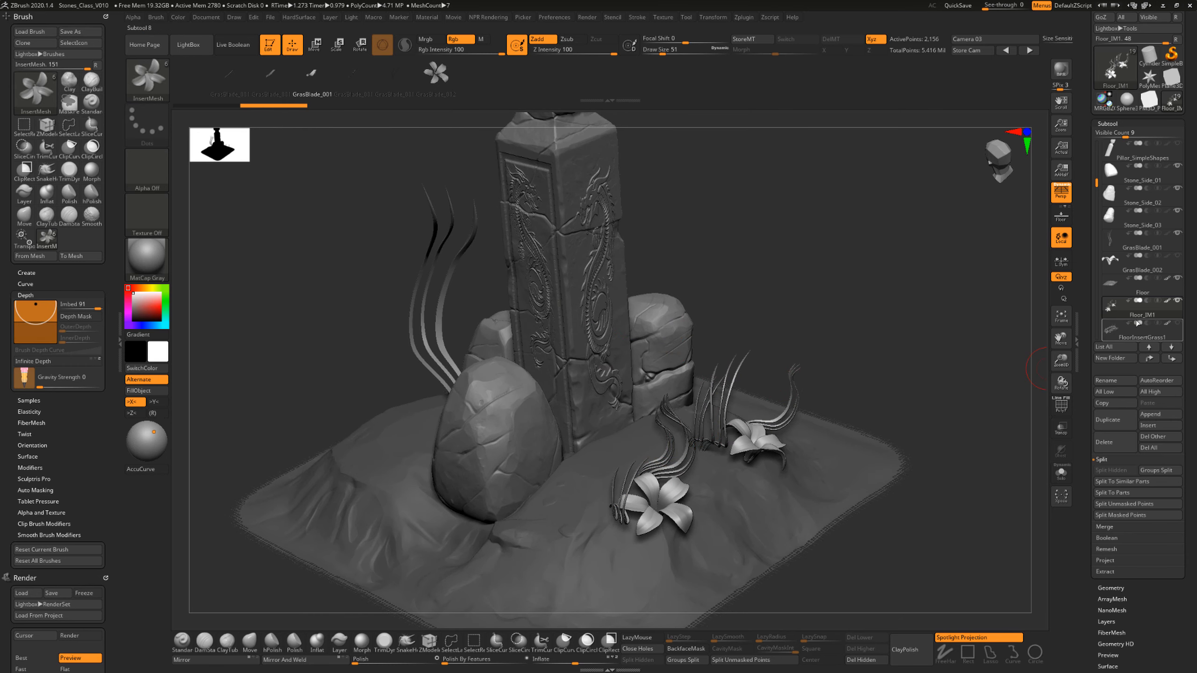
drag(887, 363, 916, 364)
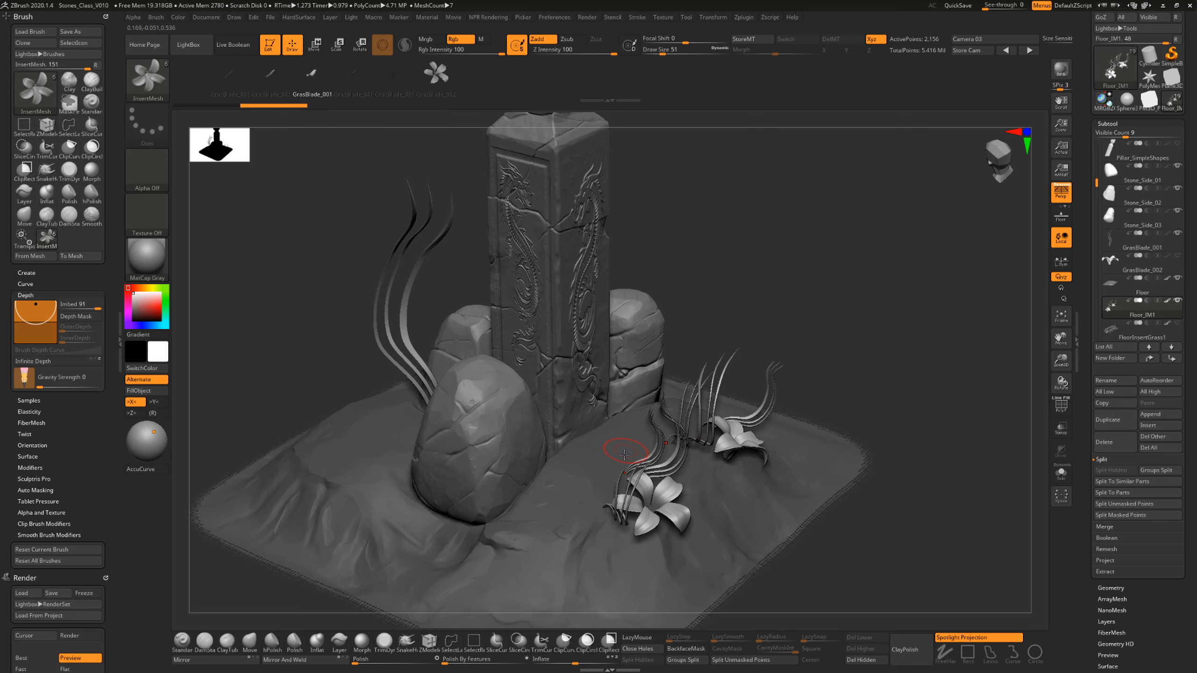
drag(632, 443, 561, 486)
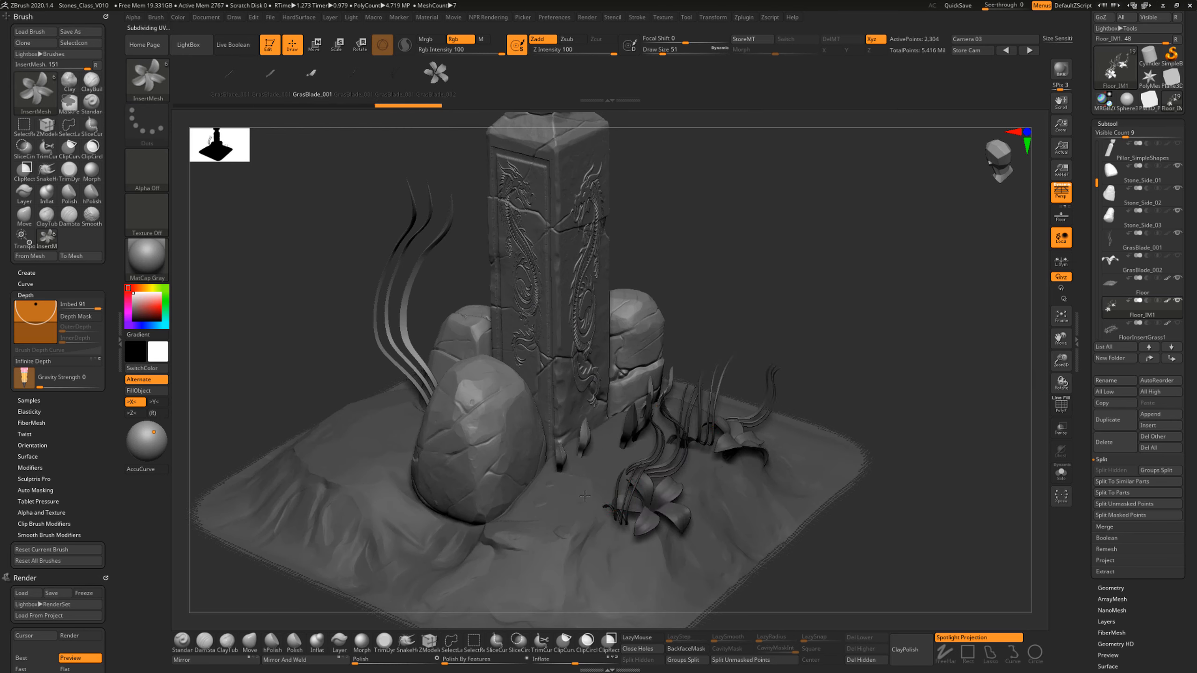
drag(584, 445, 604, 474)
drag(580, 471, 582, 485)
mouse_move(605, 469)
mouse_down()
mouse_move(622, 457)
mouse_move(620, 481)
mouse_up()
drag(817, 329, 756, 346)
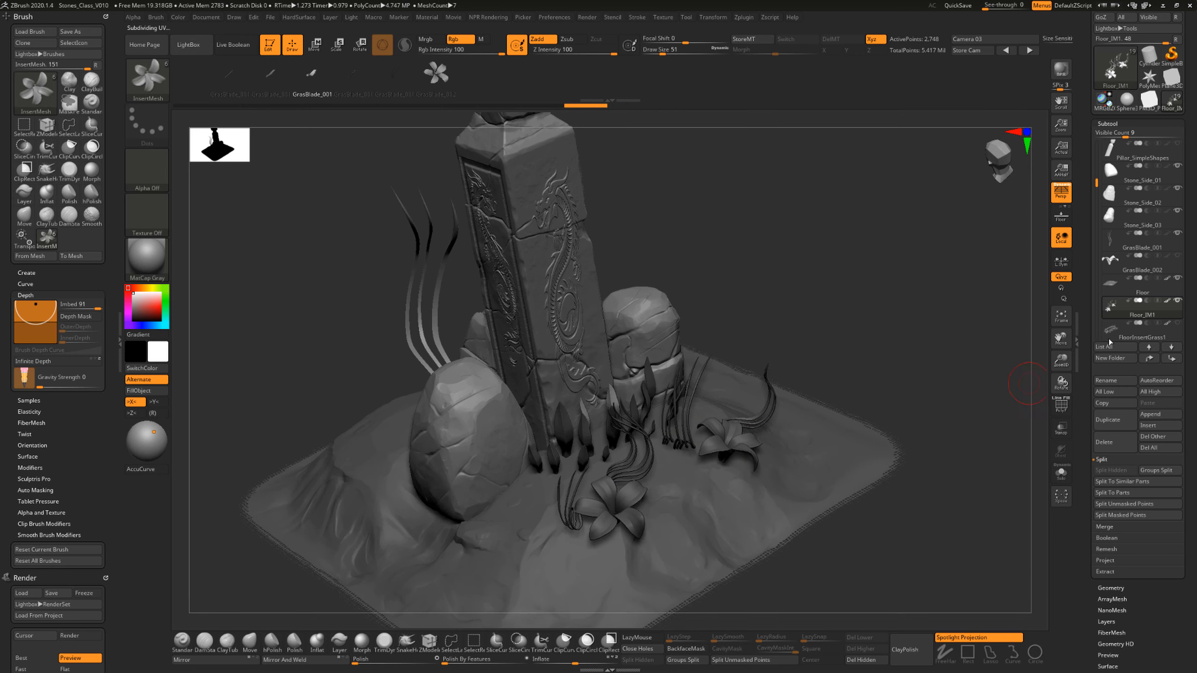
Check the grass subtool in Solo mode, then insert more short, broad clumps between the pillar and the five-leaf plants.
click(1061, 475)
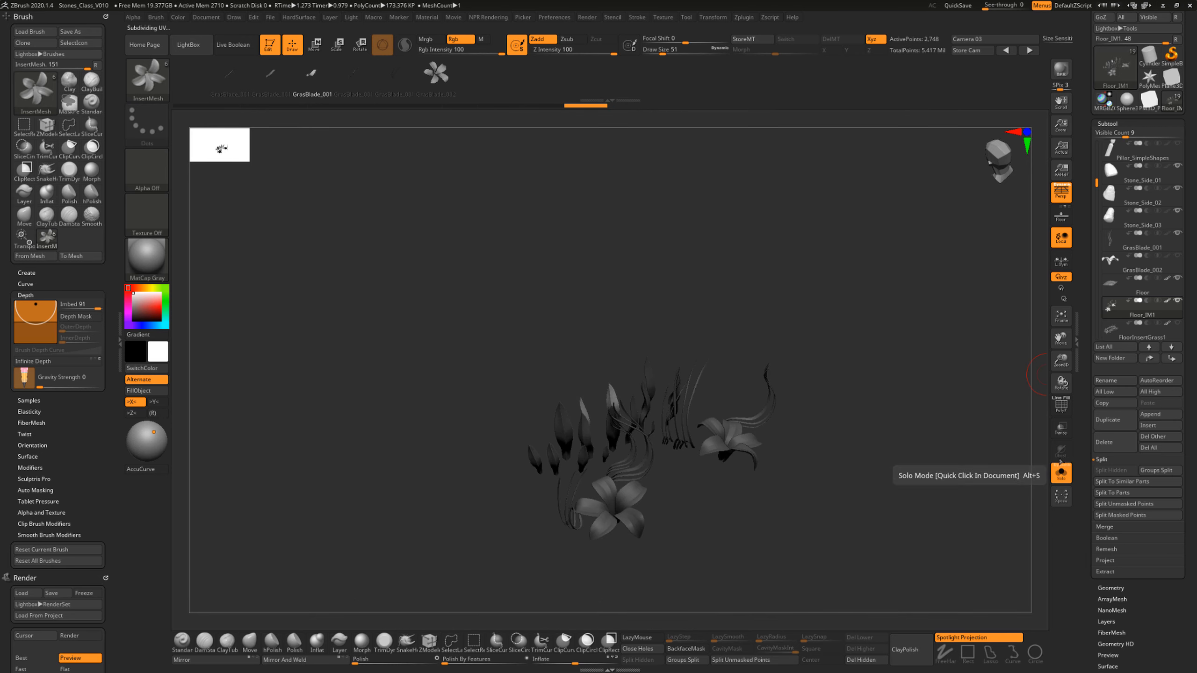
click(1055, 472)
drag(902, 395, 855, 391)
drag(547, 439, 592, 446)
drag(639, 408, 642, 423)
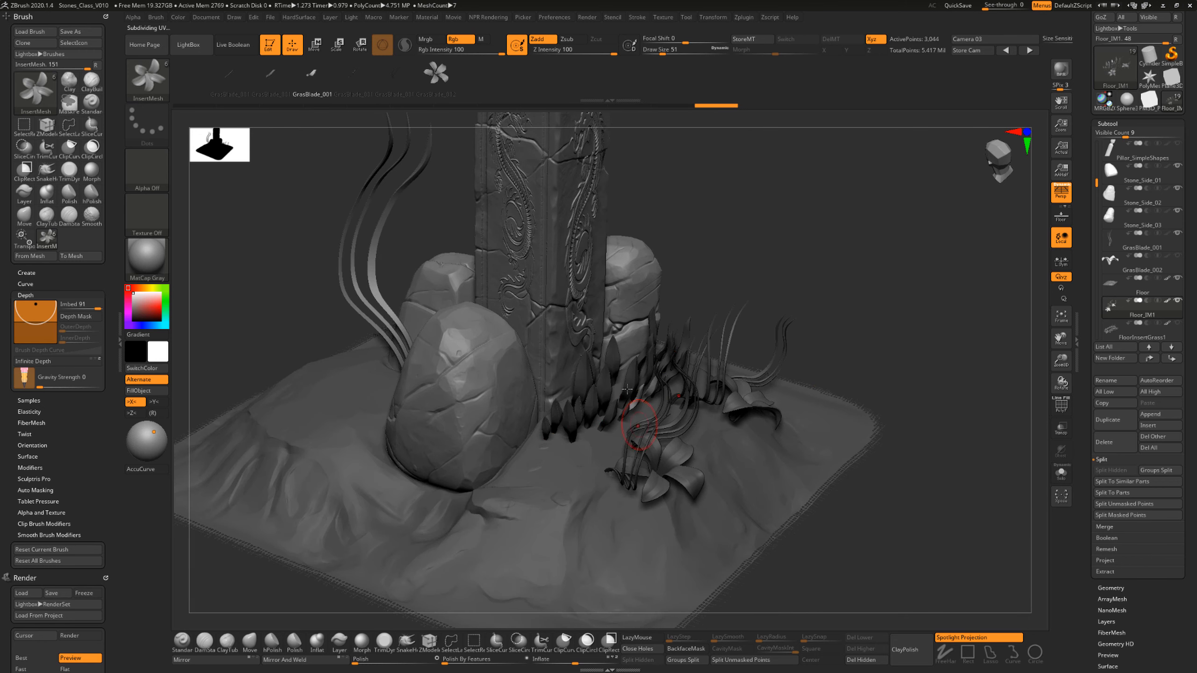
drag(689, 324, 669, 375)
drag(617, 407, 630, 421)
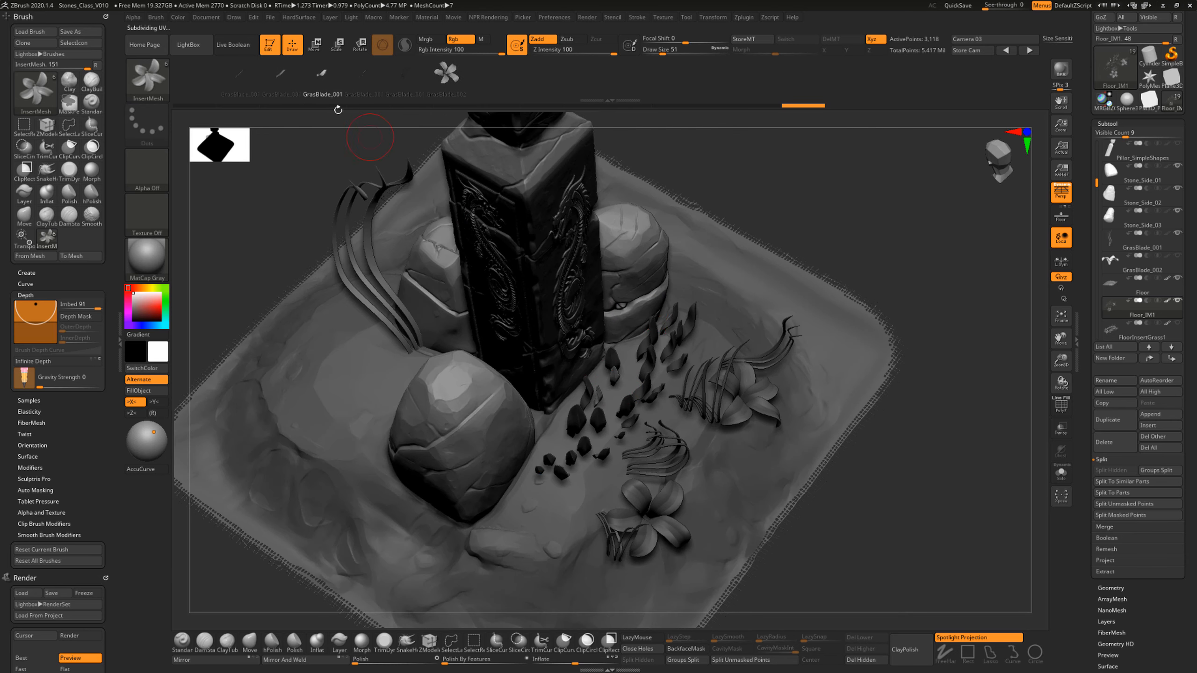
Choose the slender blade mesh and insert clumps beside the rear stone and along the pillar's base, undoing misplaced ones.
click(283, 75)
drag(705, 338, 695, 347)
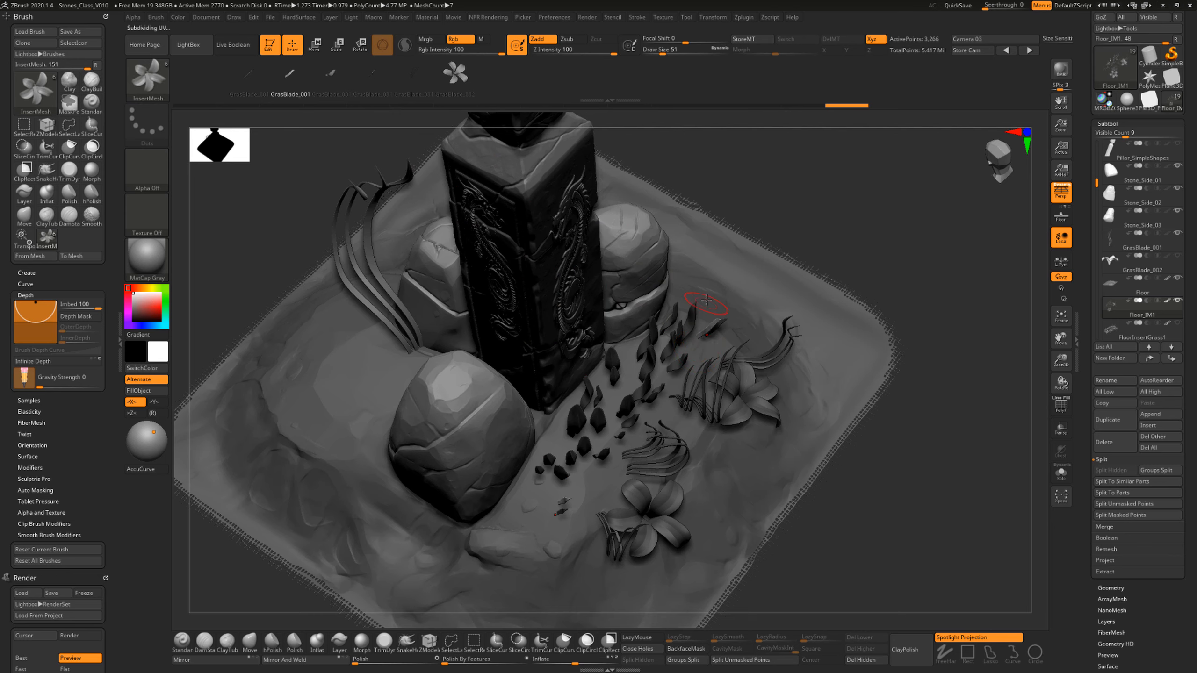
drag(706, 302, 677, 309)
mouse_move(686, 304)
mouse_down()
mouse_move(681, 323)
mouse_move(627, 360)
mouse_up()
key(ctrl+z)
key(ctrl+z)
mouse_move(631, 364)
mouse_down()
mouse_move(627, 380)
mouse_move(598, 390)
mouse_move(626, 394)
mouse_up()
drag(613, 400, 611, 415)
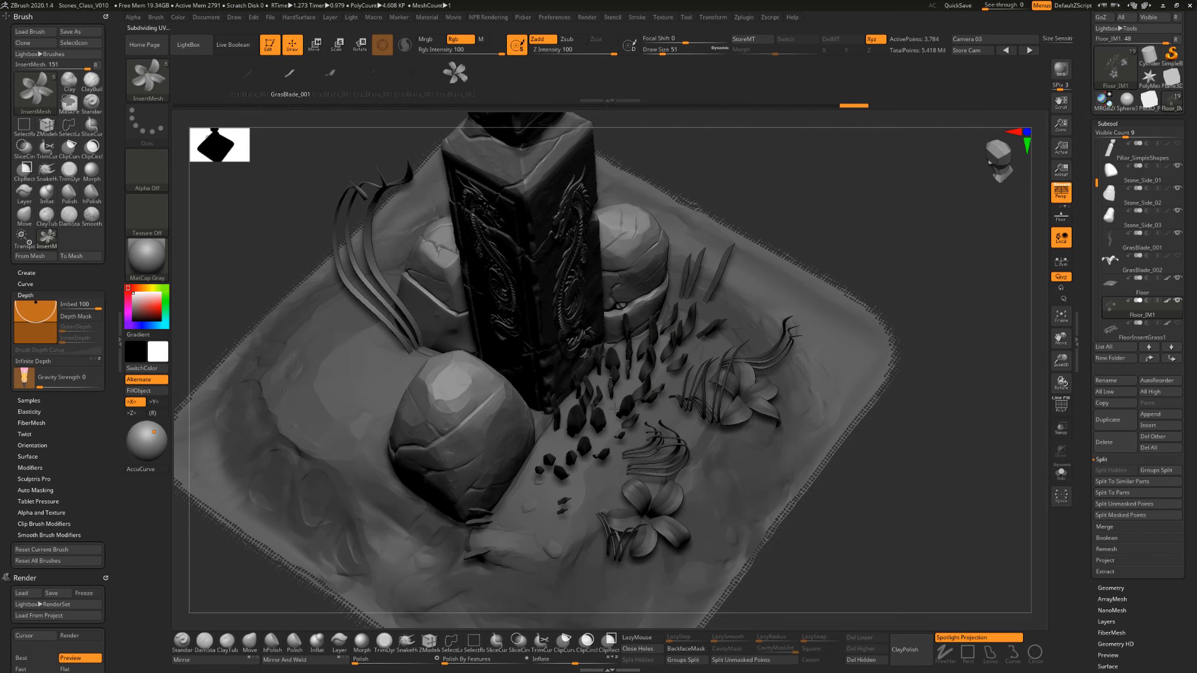
Fill the ground between the front stone and the nearest five-leaf plant with slender blade clumps, undoing misplaced ones.
drag(825, 492, 842, 464)
mouse_move(601, 439)
mouse_down()
mouse_move(599, 451)
mouse_move(612, 452)
mouse_move(597, 462)
mouse_up()
key(ctrl+z)
key(ctrl+z)
key(ctrl+z)
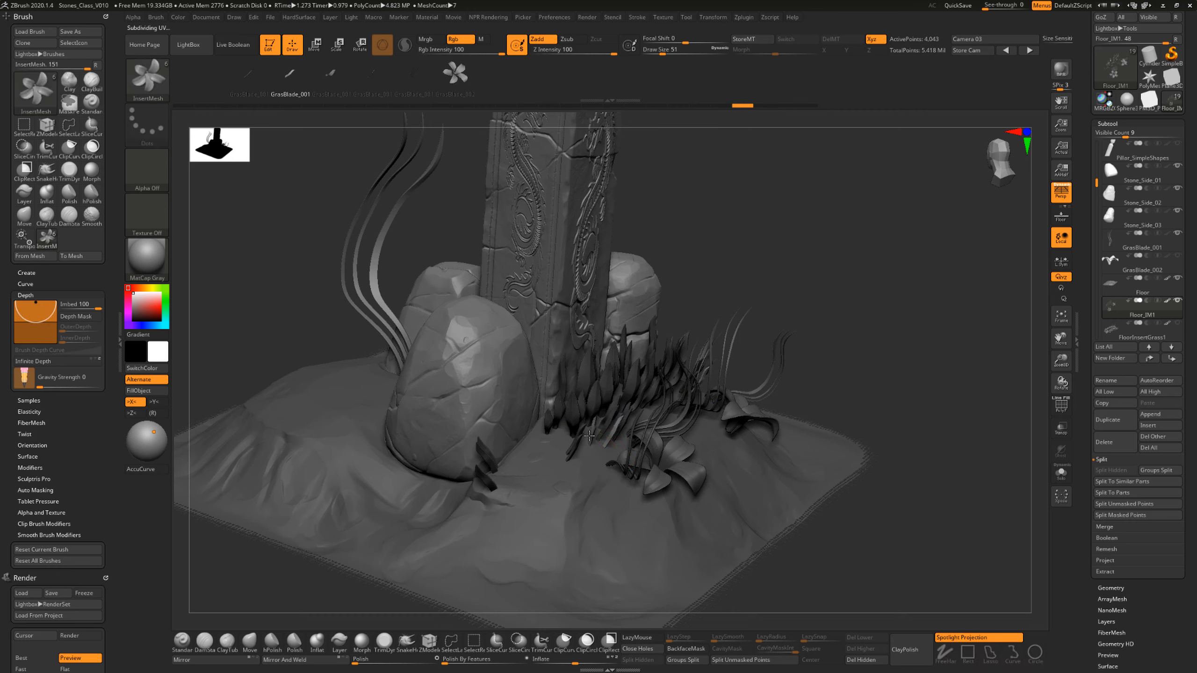
mouse_move(589, 436)
mouse_down()
mouse_move(588, 450)
mouse_move(614, 450)
mouse_move(593, 462)
mouse_move(546, 444)
mouse_move(523, 455)
mouse_move(544, 457)
mouse_up()
drag(553, 446, 559, 447)
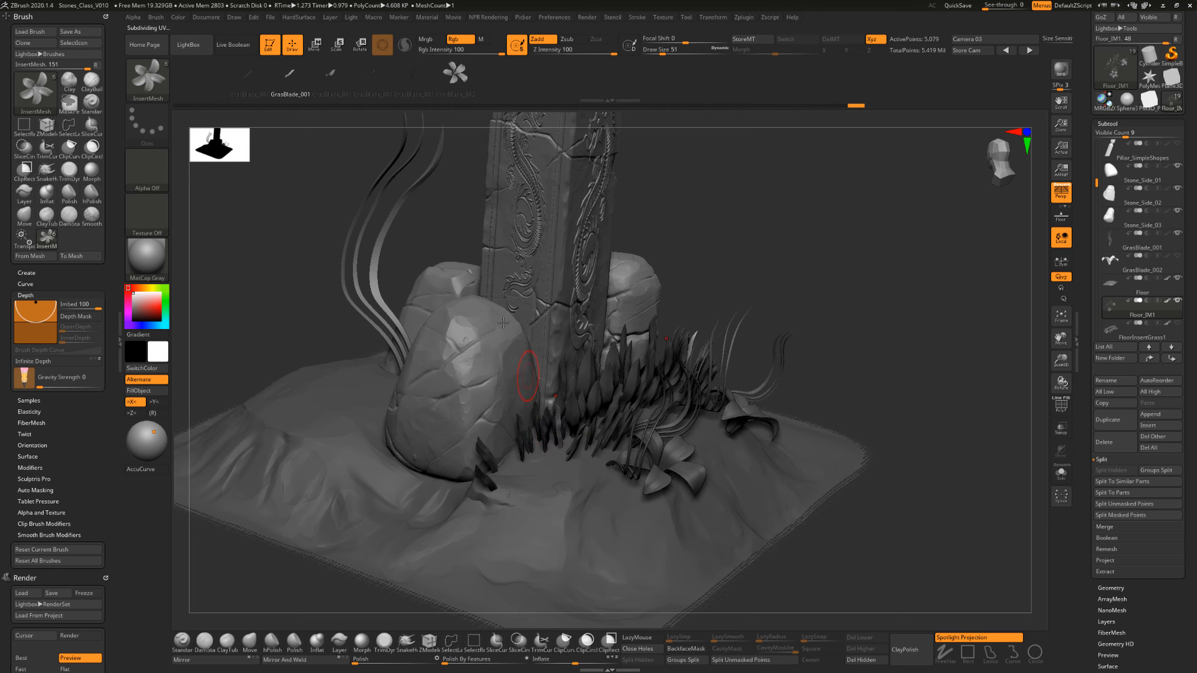
Choose the first blade mesh, insert large long-blade clumps around the pillar, and clear the mask on the grass.
click(248, 74)
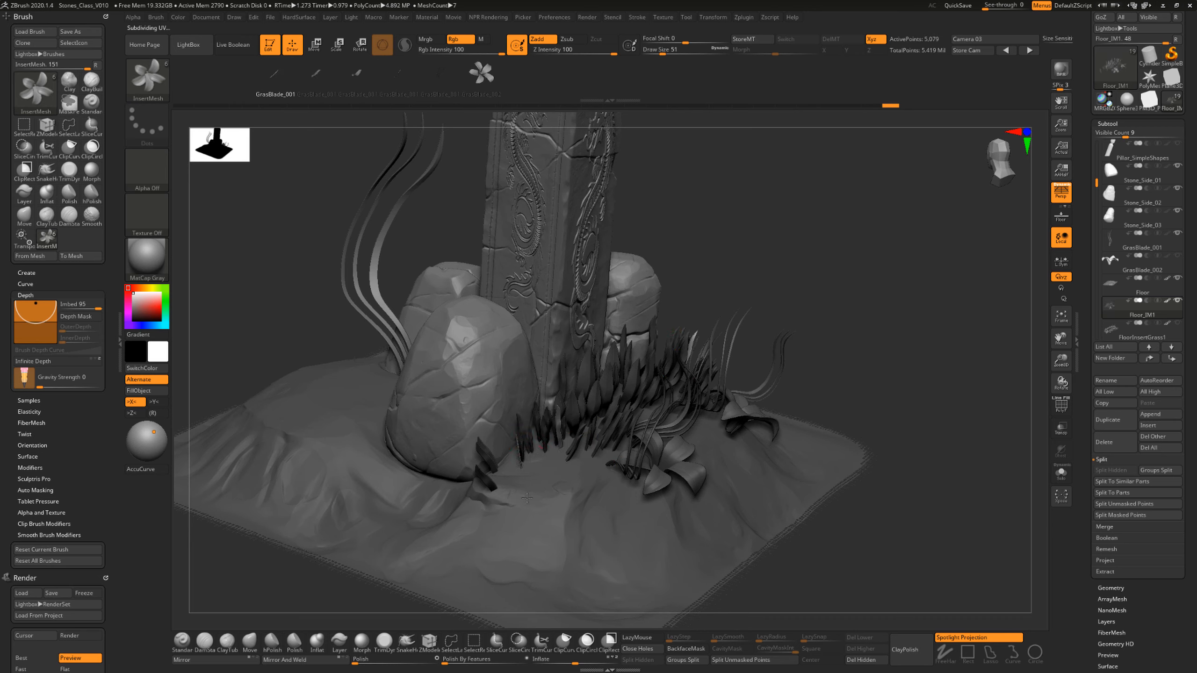
drag(527, 498, 541, 600)
mouse_move(535, 460)
mouse_down()
mouse_move(543, 587)
mouse_move(539, 561)
mouse_move(541, 571)
mouse_up()
drag(828, 280, 800, 320)
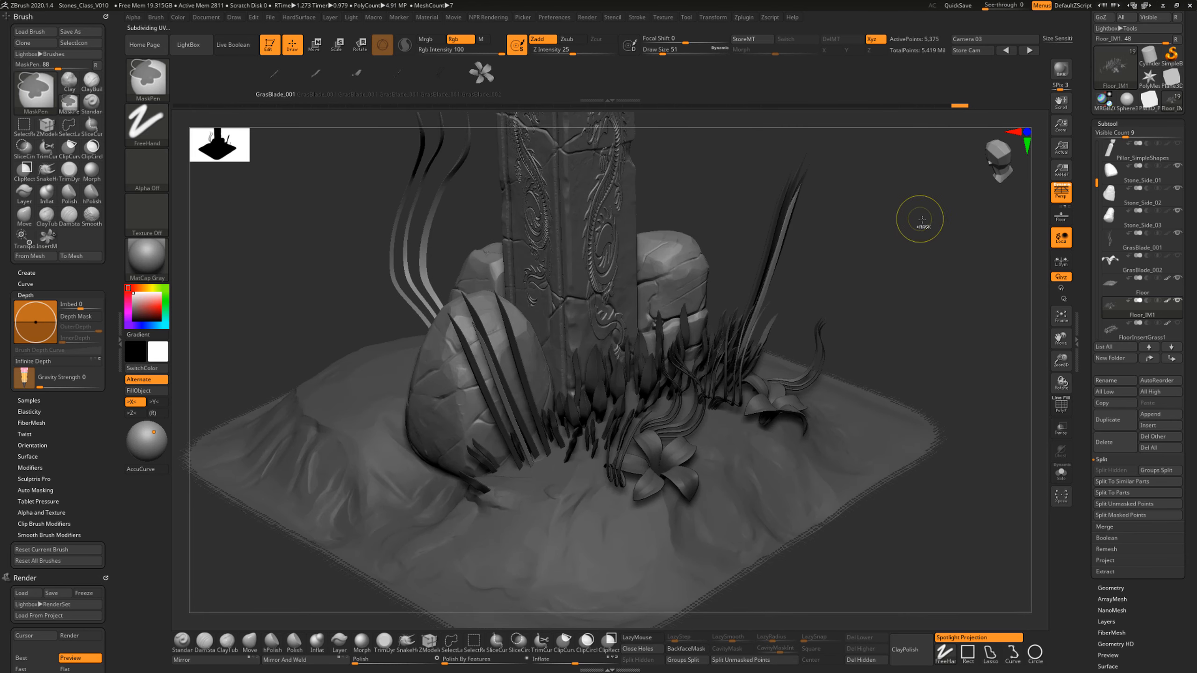
ctrl+drag(919, 222, 881, 287)
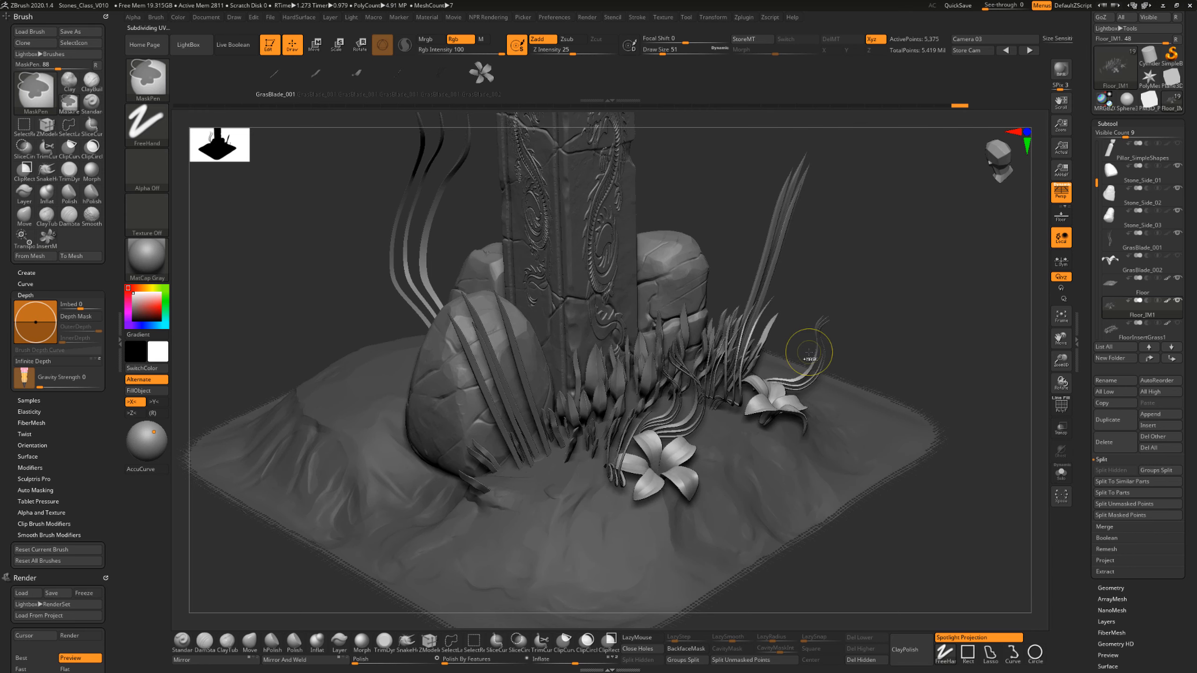
Reposition and bend the grass clumps around the pillar using the Move brush at draw size 182.
click(250, 642)
key(s)
drag(730, 286, 726, 286)
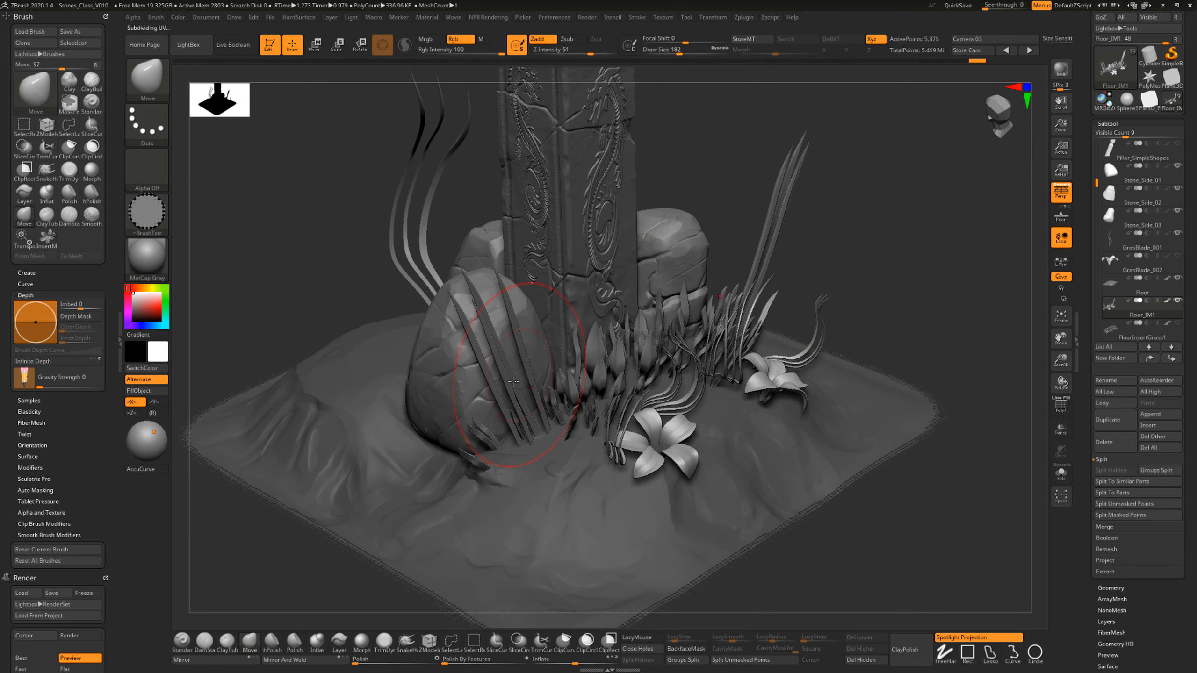
mouse_move(507, 387)
mouse_down()
mouse_move(521, 372)
mouse_move(588, 381)
mouse_up()
drag(797, 290, 744, 307)
drag(721, 383, 725, 386)
drag(878, 247, 834, 278)
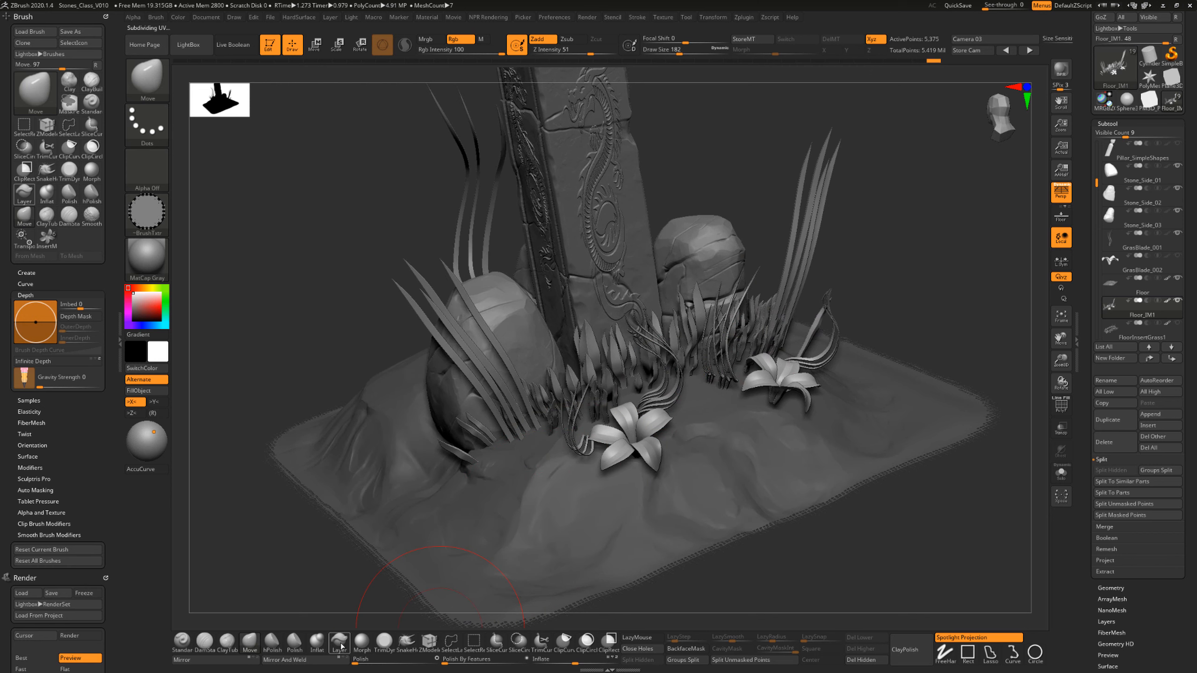
Thicken the grass blades and the thin stems around the five-leaf plants with a large Inflat brush.
click(317, 640)
key(s)
mouse_move(665, 390)
mouse_down()
mouse_move(667, 377)
mouse_move(726, 360)
mouse_move(724, 329)
mouse_up()
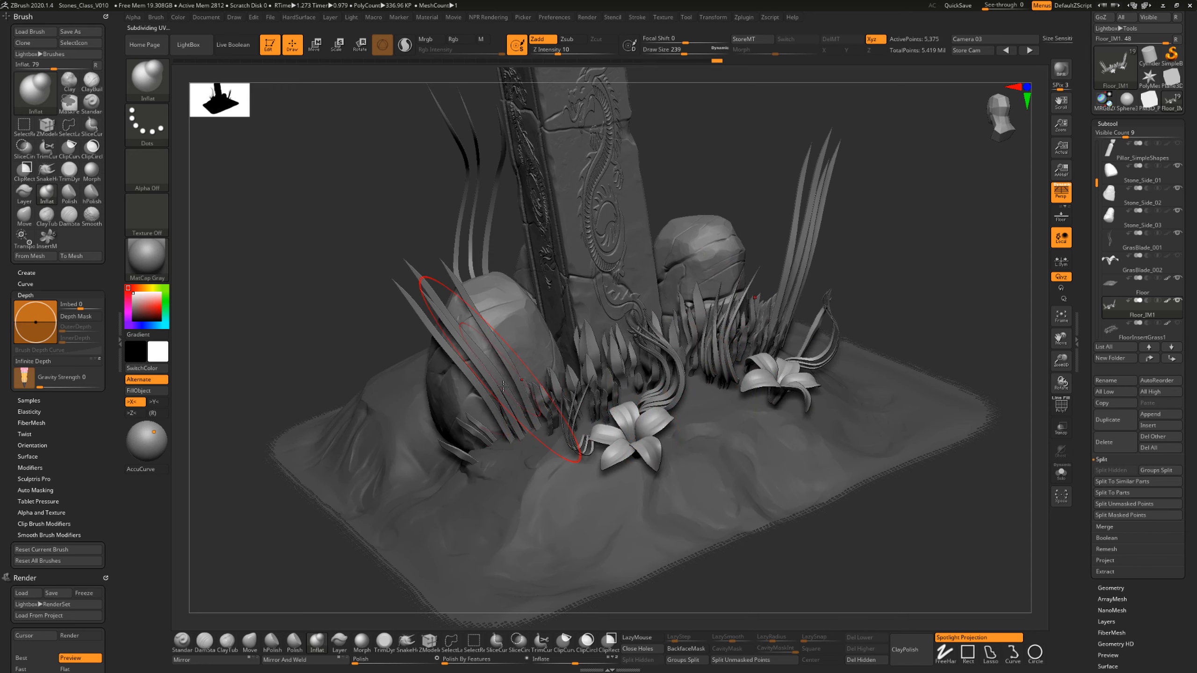
mouse_move(885, 263)
mouse_down()
mouse_move(892, 271)
mouse_move(626, 382)
mouse_up()
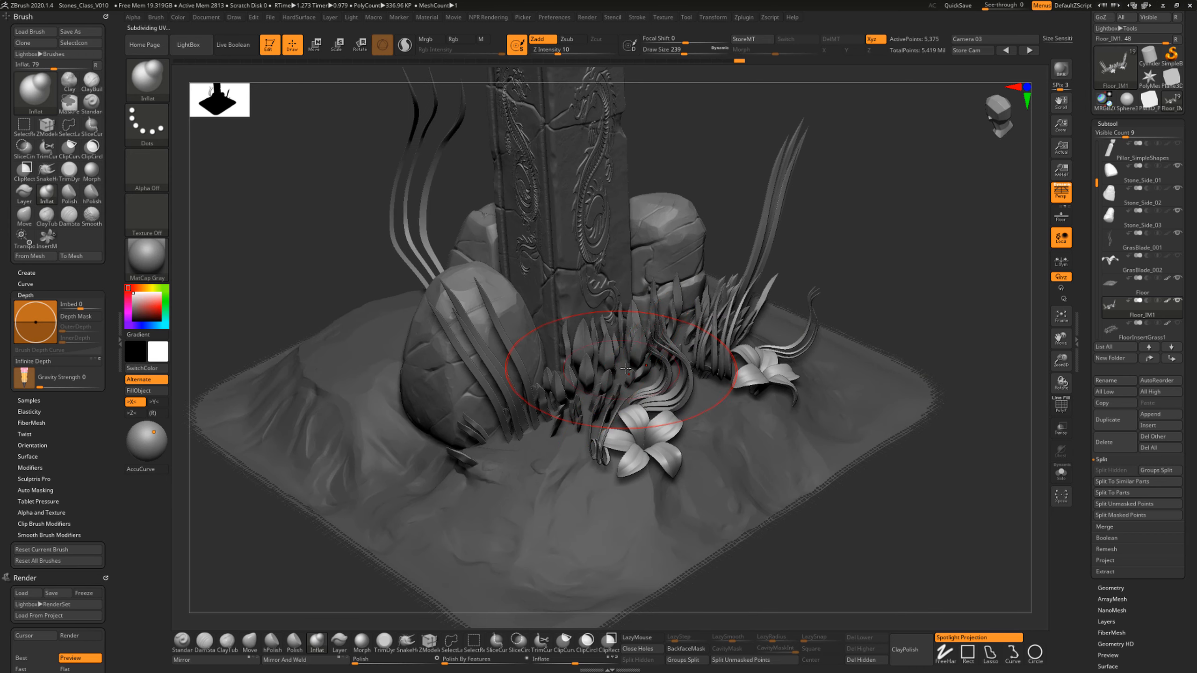
mouse_move(603, 441)
mouse_down()
mouse_move(603, 462)
mouse_move(609, 431)
mouse_up()
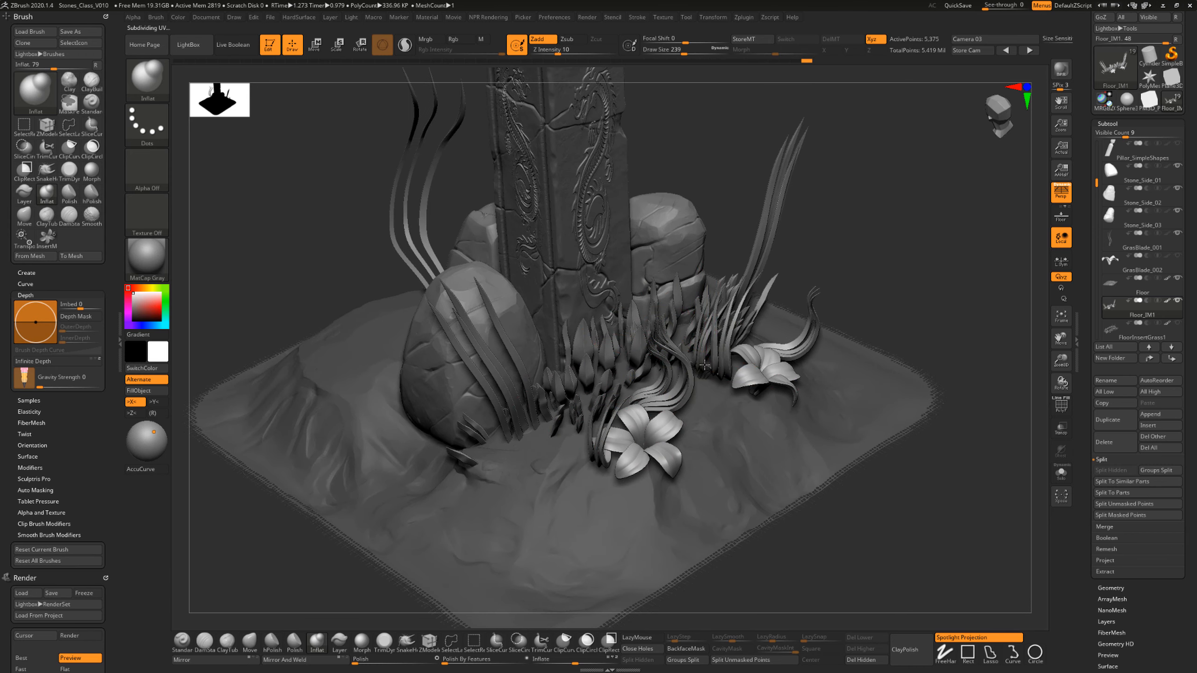
drag(712, 357, 713, 367)
drag(710, 355, 712, 368)
drag(715, 353, 716, 369)
drag(706, 353, 709, 368)
Insert small blade clumps on the bare ground between the two five-leaf plants with the InsertMesh brush.
drag(892, 271, 810, 235)
click(47, 238)
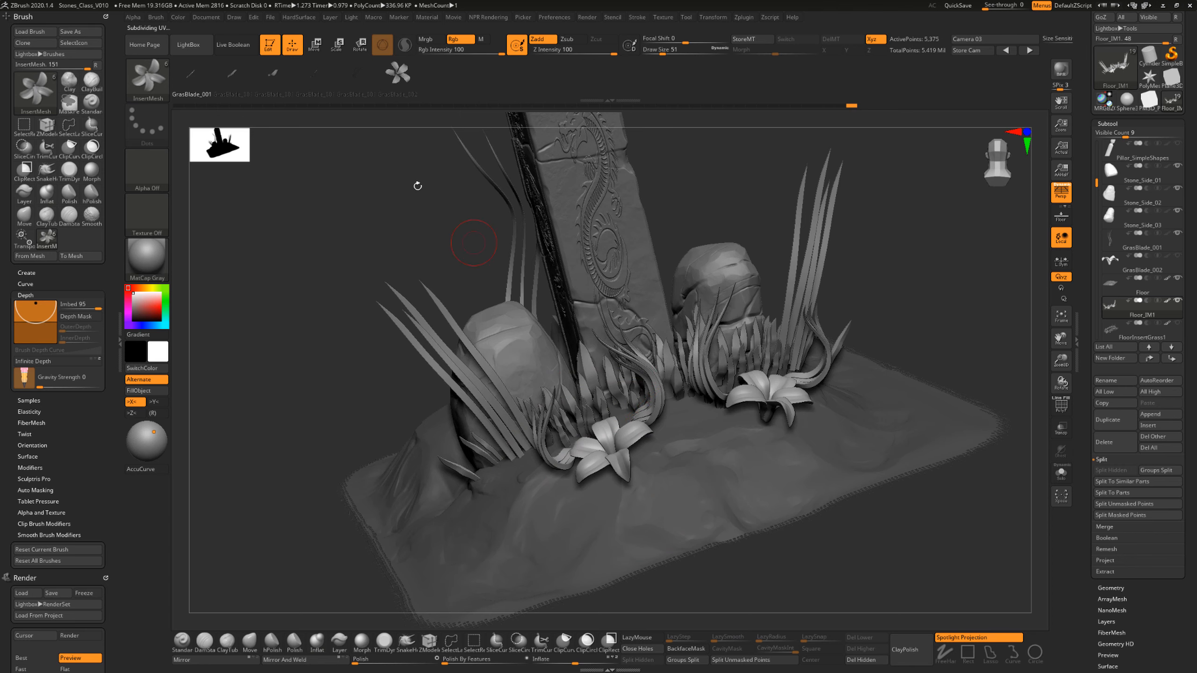
click(360, 77)
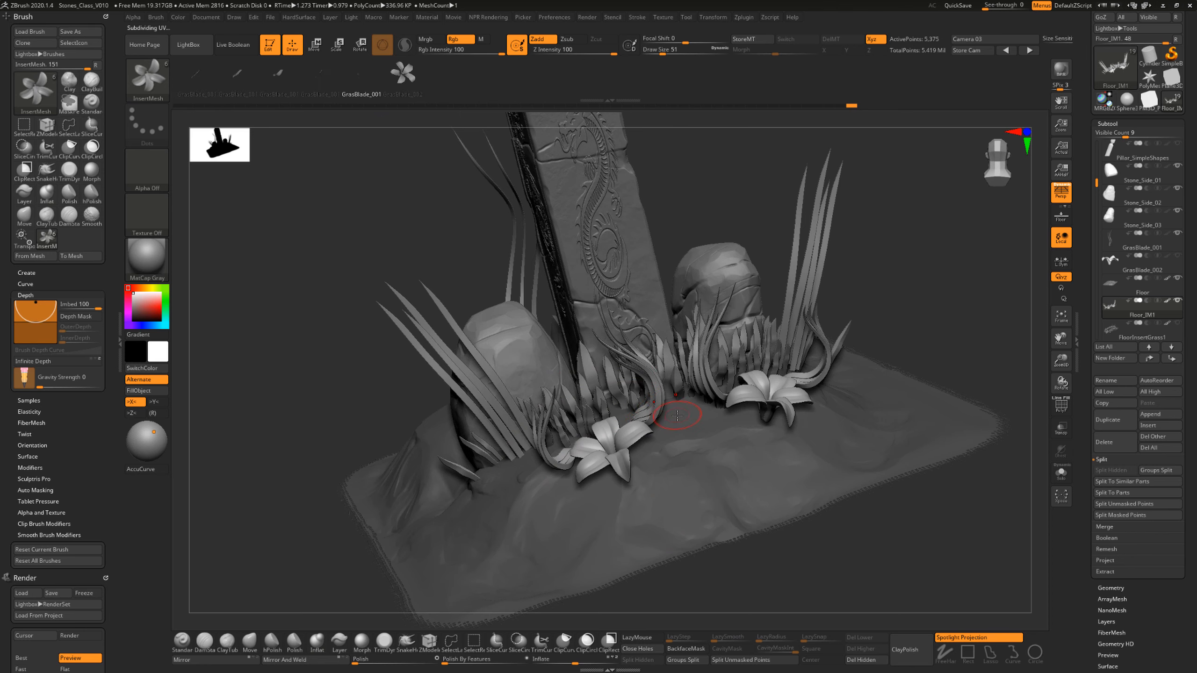
click(320, 77)
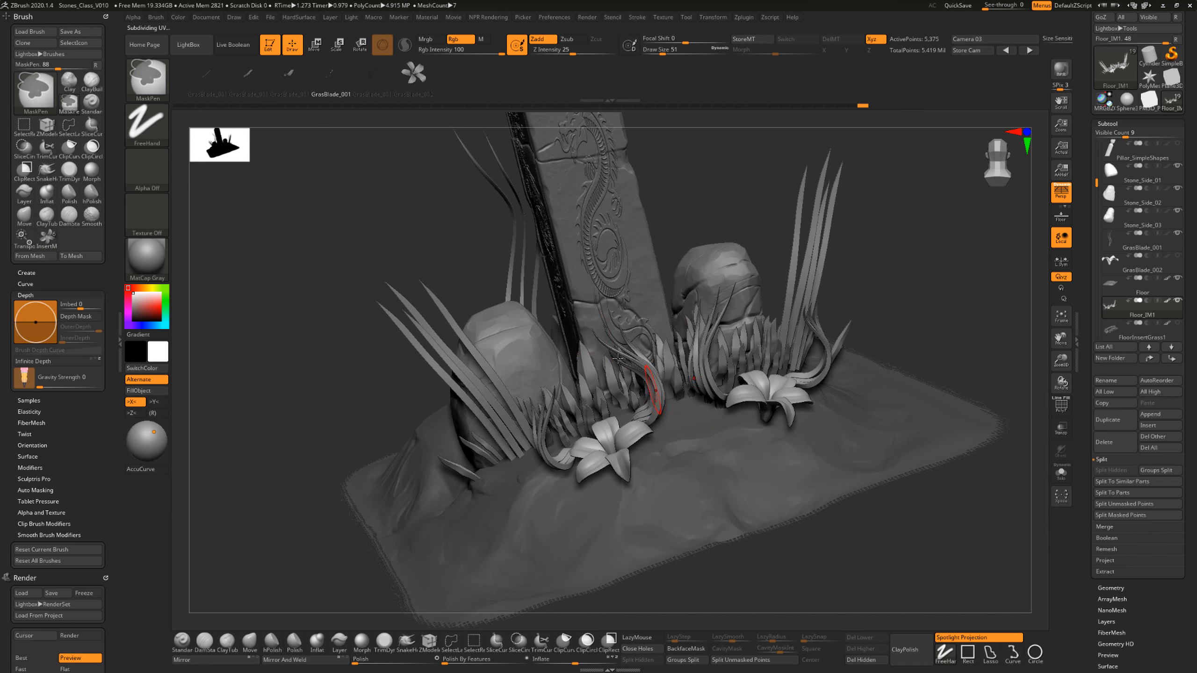
click(287, 79)
drag(697, 417, 656, 471)
drag(617, 410, 629, 437)
drag(652, 453, 662, 493)
drag(693, 437, 701, 465)
Choose the GrasBlade_002 five-leaf mesh and insert small plants along the front edge of the grass.
click(428, 86)
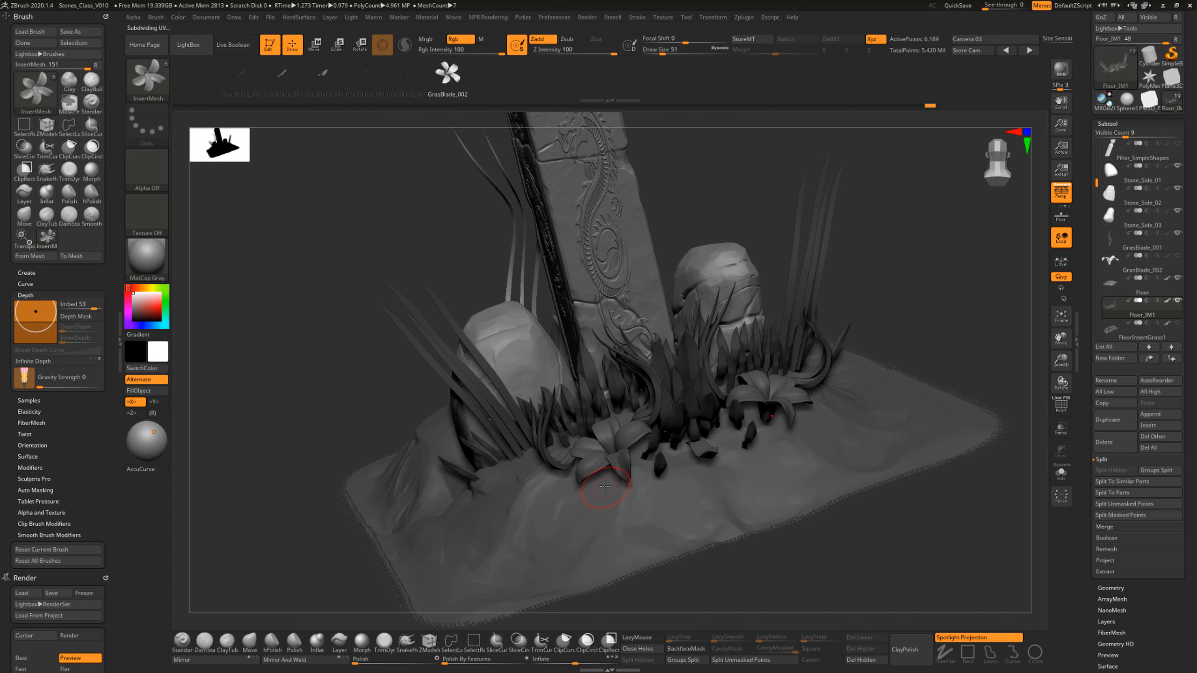
mouse_move(584, 488)
mouse_down()
mouse_move(595, 492)
mouse_move(568, 491)
mouse_up()
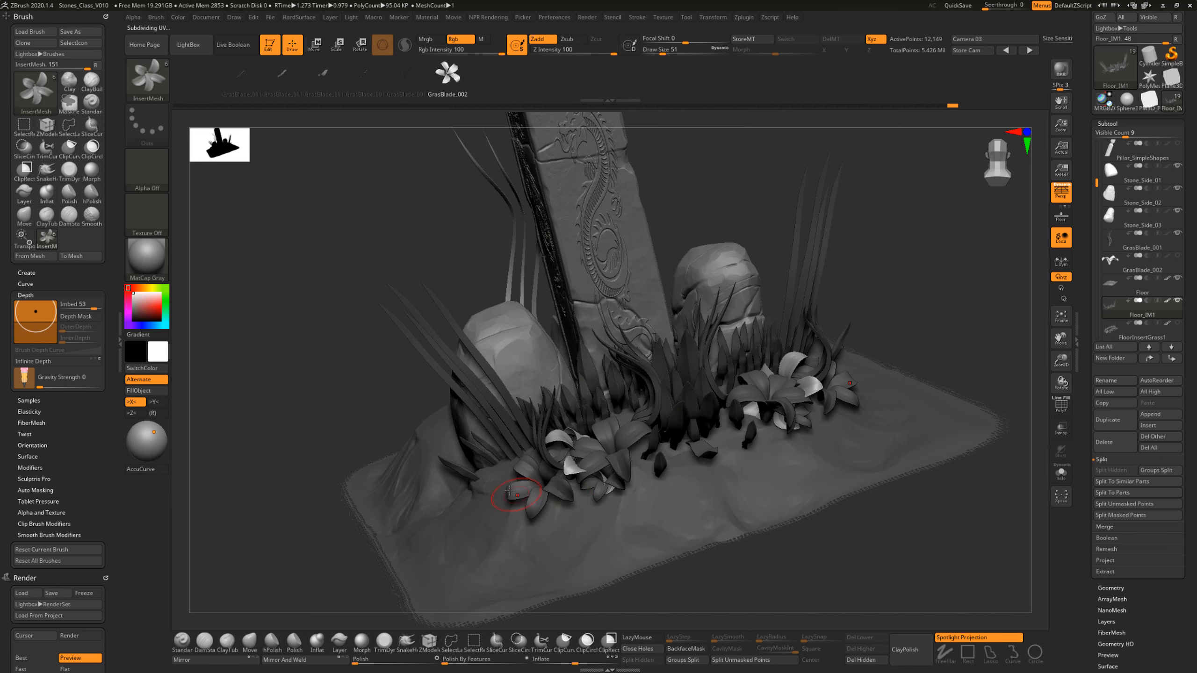
drag(649, 487, 735, 464)
Extend the five-leaf plants along the ground beside the large cracked stone and the adjoining grass.
drag(851, 520, 943, 565)
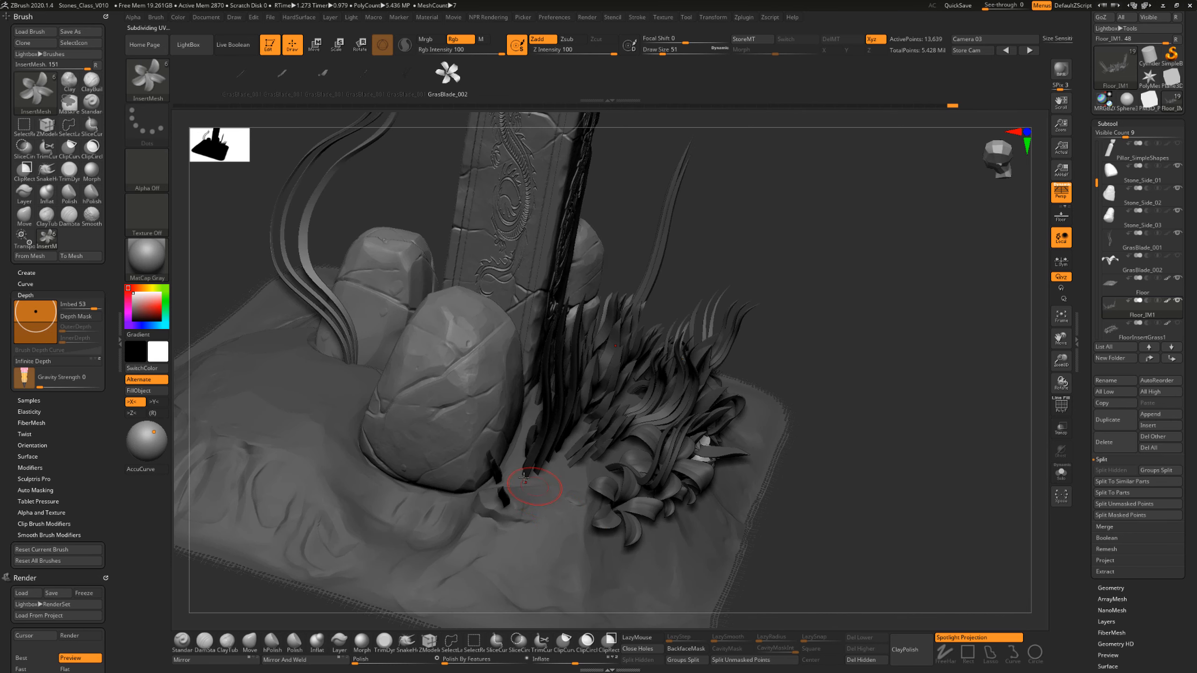
drag(539, 497, 589, 509)
drag(600, 467, 631, 462)
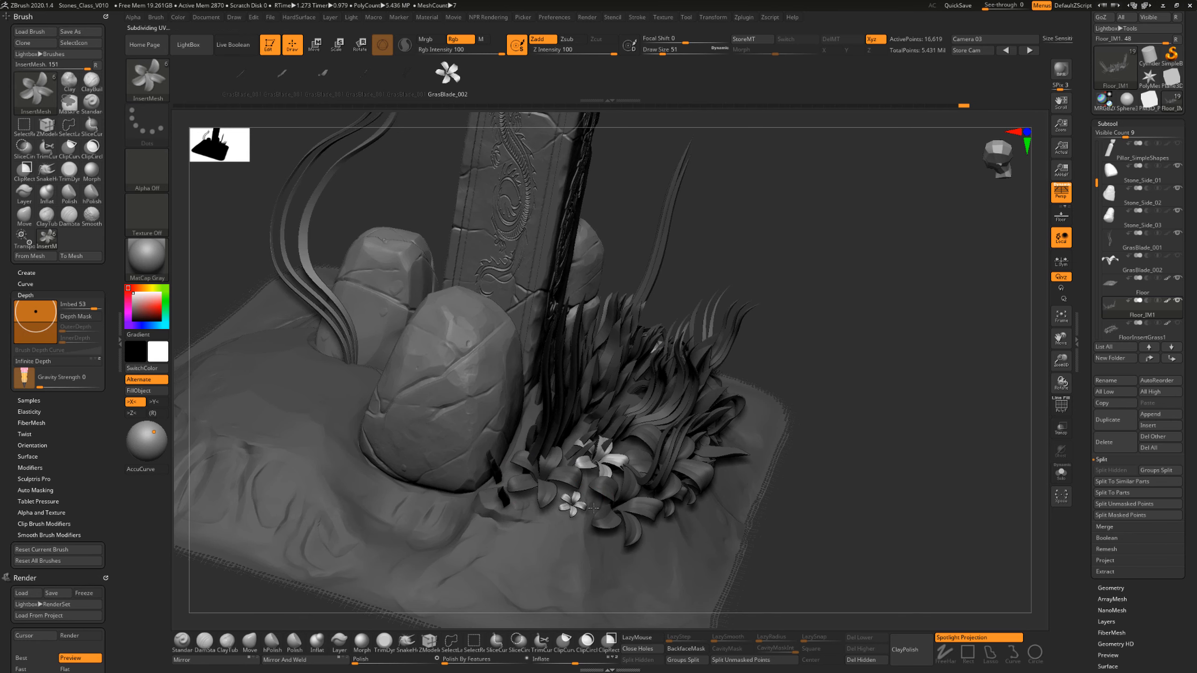
drag(550, 528, 662, 580)
drag(812, 561, 726, 558)
drag(600, 556, 639, 555)
Insert rows of small five-leaf plants around the bases of the stones on the opposite side of the pillar.
drag(900, 514, 833, 459)
alt+drag(781, 371, 808, 284)
mouse_move(609, 436)
mouse_down()
mouse_move(627, 449)
mouse_move(603, 456)
mouse_up()
drag(648, 429, 701, 494)
drag(722, 446, 669, 488)
drag(636, 446, 558, 470)
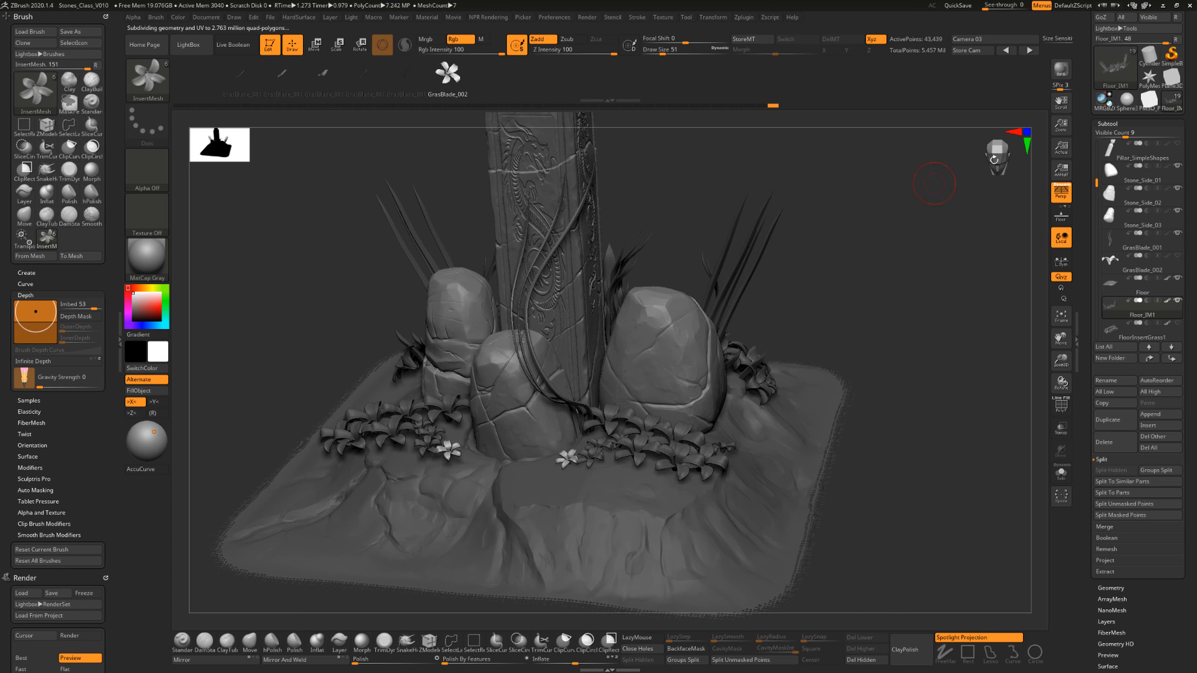
Fill the gap in front of the middle stone with more small five-leaf plants to join the two rows.
scroll(1152, 47, up, 3)
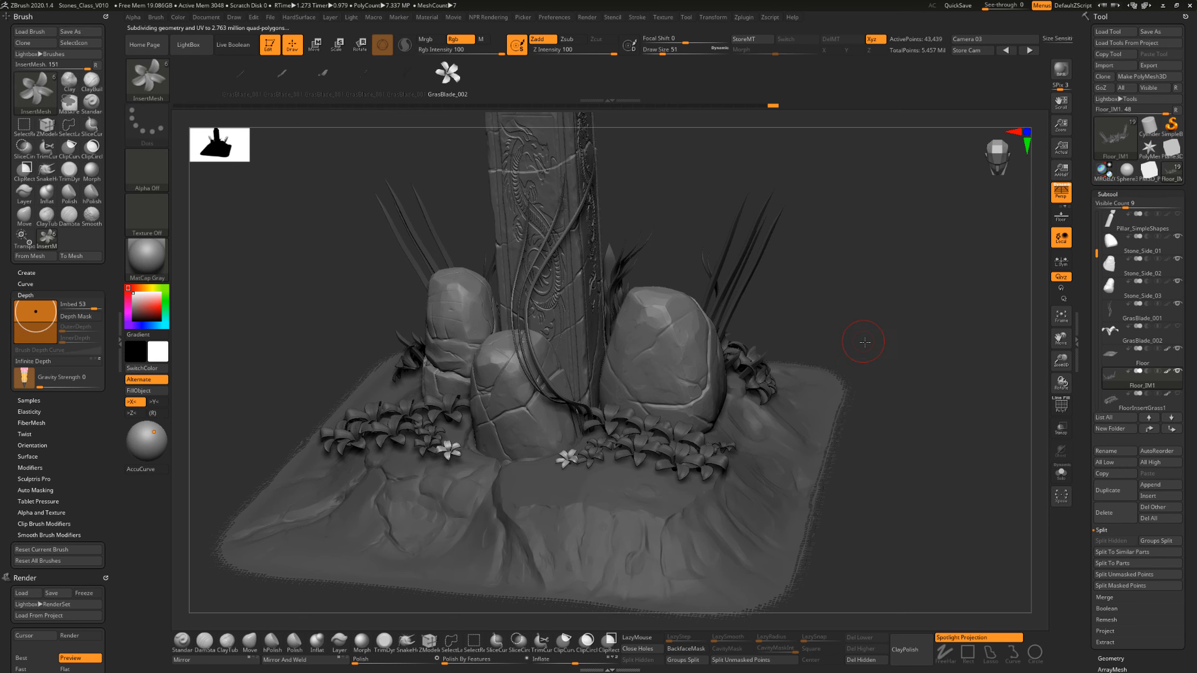
drag(865, 341, 888, 344)
mouse_move(596, 475)
mouse_down()
mouse_move(601, 496)
mouse_move(517, 476)
mouse_up()
mouse_move(583, 437)
mouse_down()
mouse_move(637, 489)
mouse_move(553, 500)
mouse_up()
click(635, 500)
drag(864, 355, 891, 475)
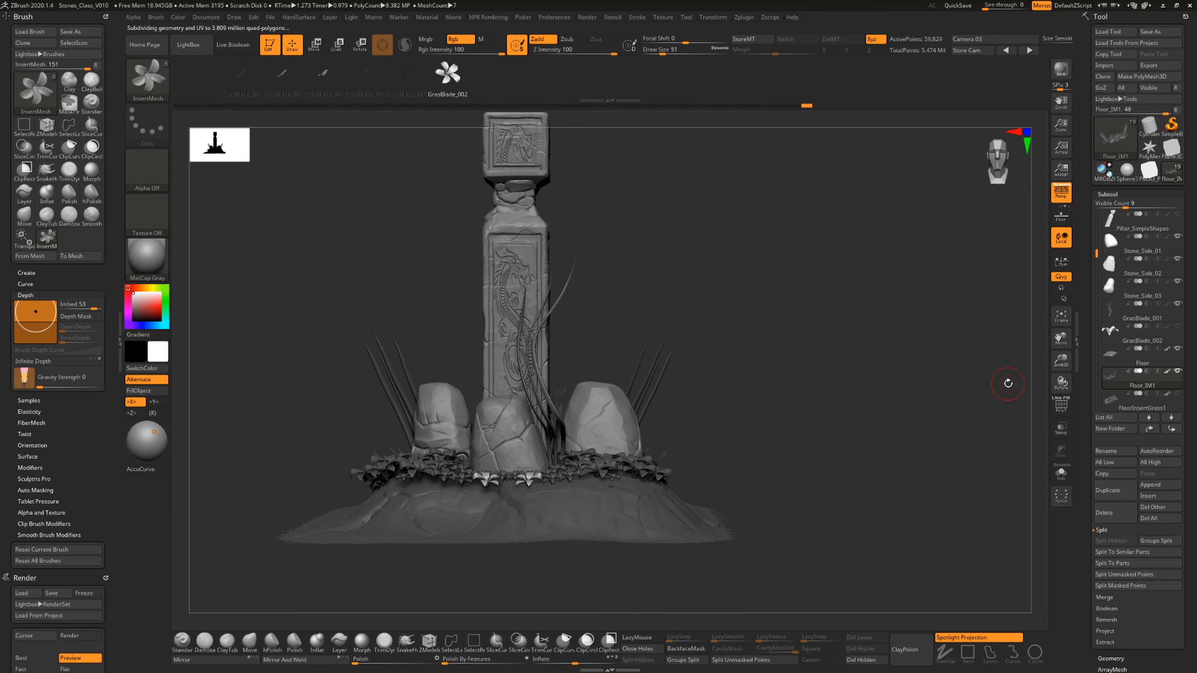
Show the FloorInsertGrass1 subtool together with the new foliage and hide the vine wrapped around the pillar.
click(1177, 392)
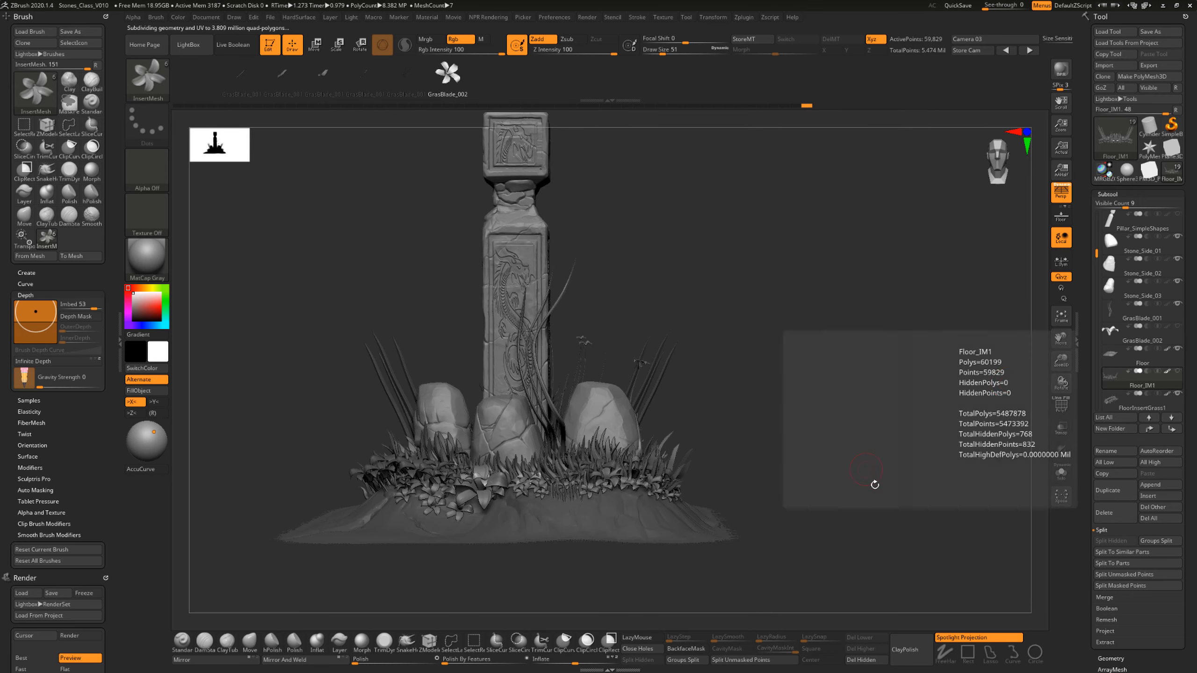
drag(862, 495, 882, 399)
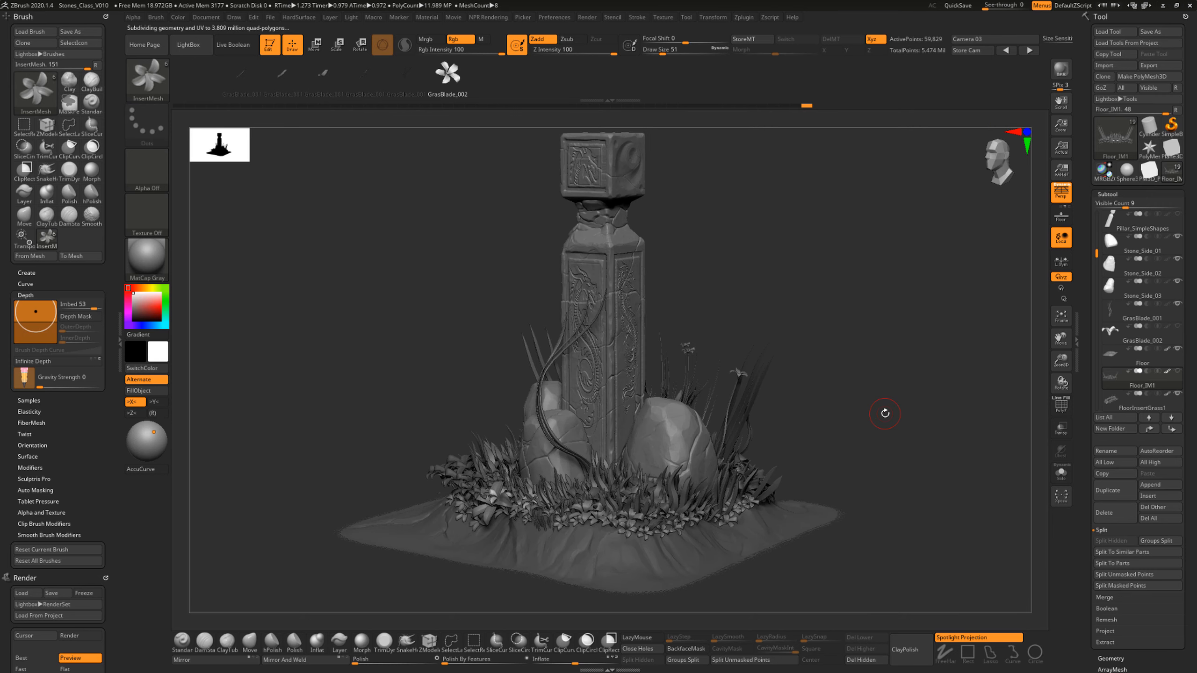
mouse_move(1163, 307)
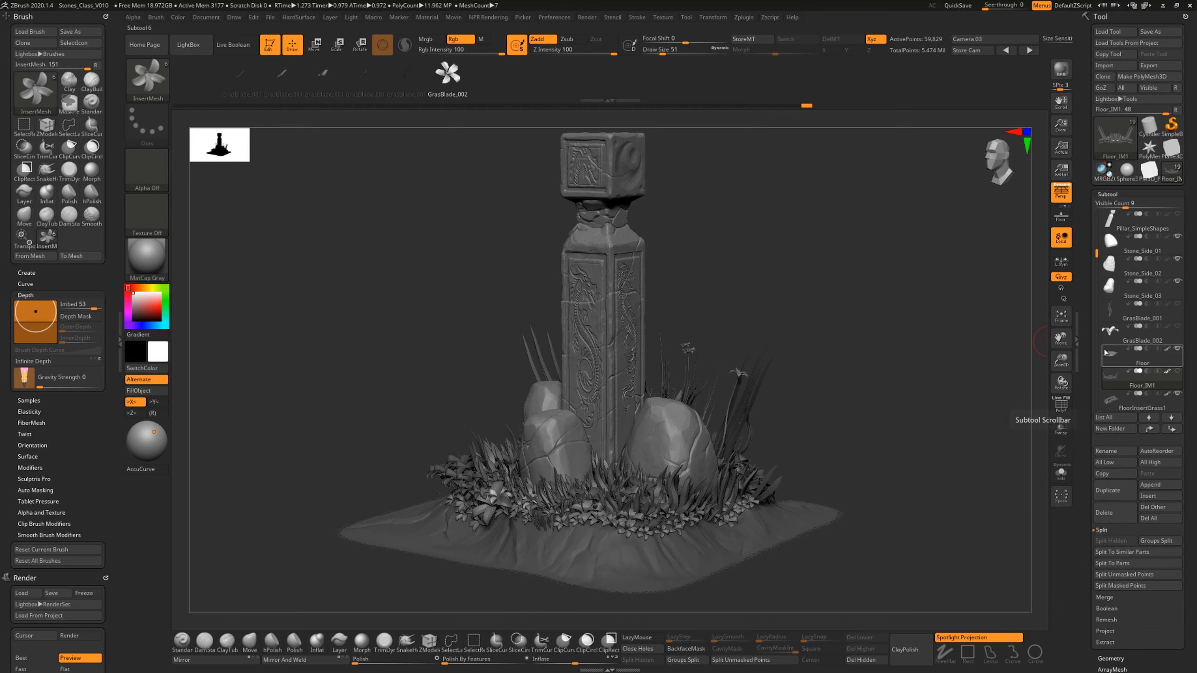
Isolate the newly inserted foliage to inspect its layout, then bring the full scene back.
alt+click(754, 401)
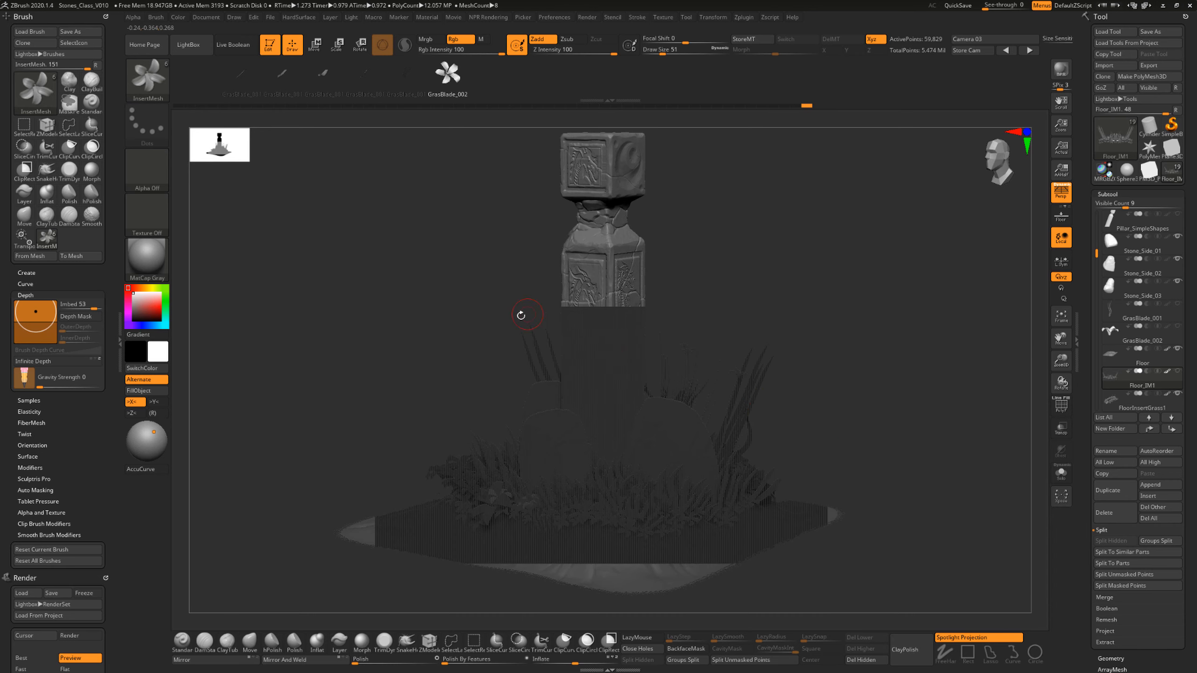
key(alt+s)
drag(822, 374, 818, 386)
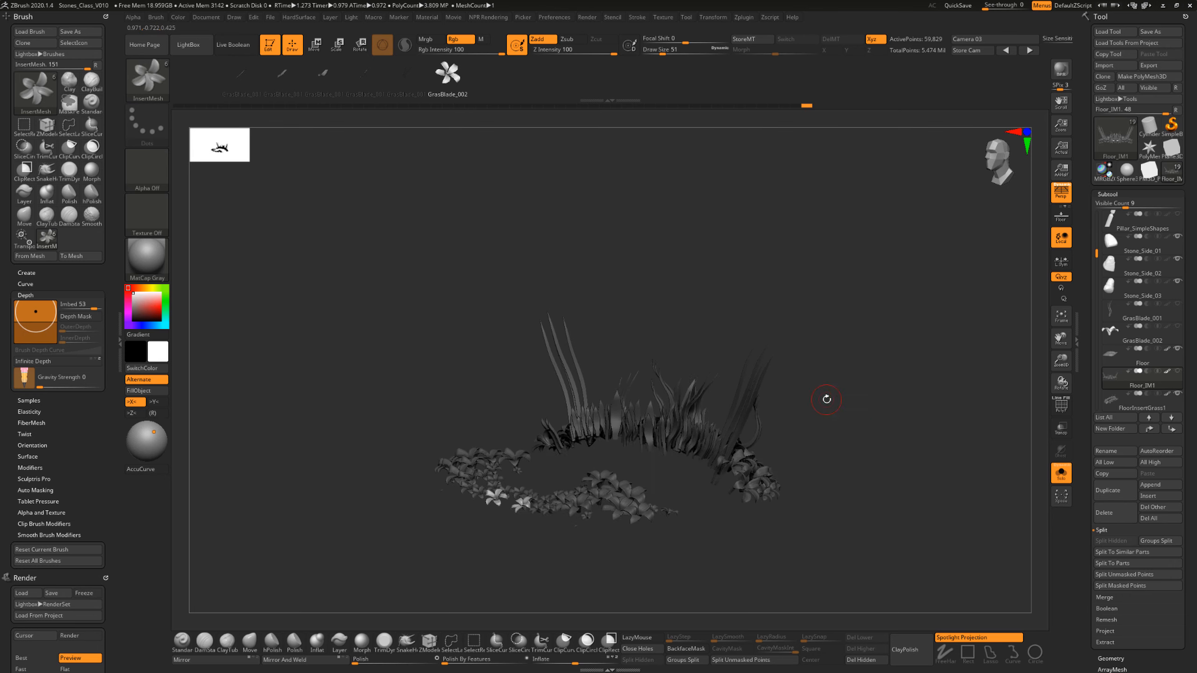
key(alt+s)
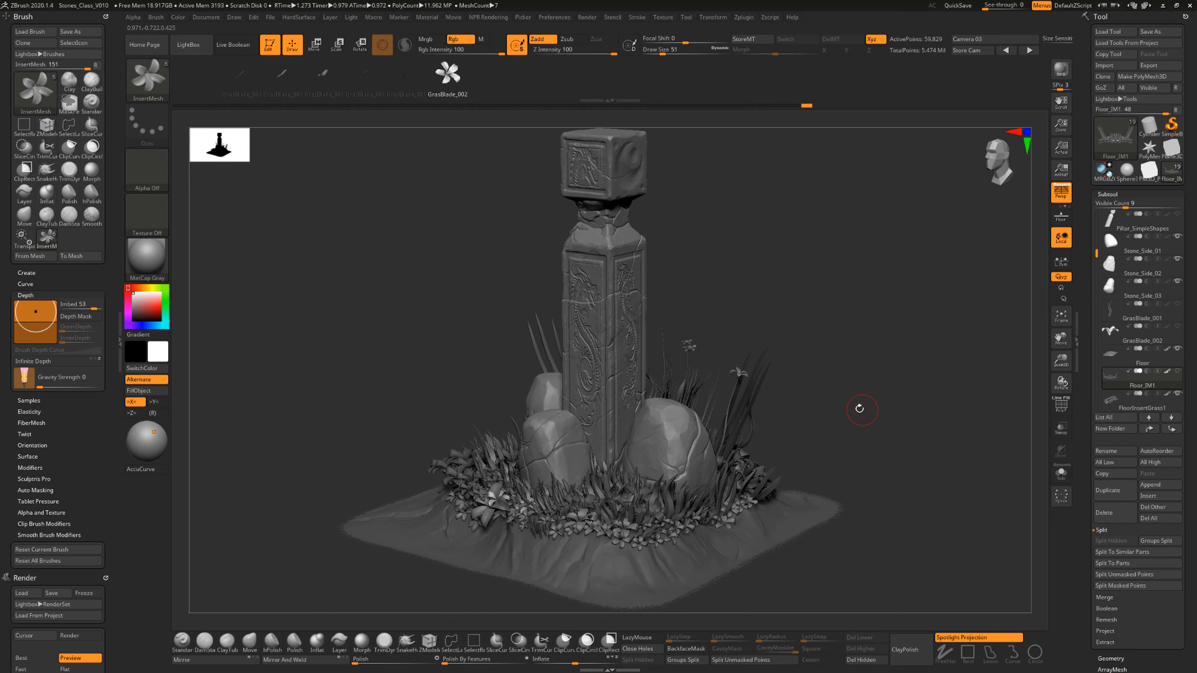
Activate the FloorInsertGrass1 subtool and render the scene from Camera 03 with BPR.
click(1126, 403)
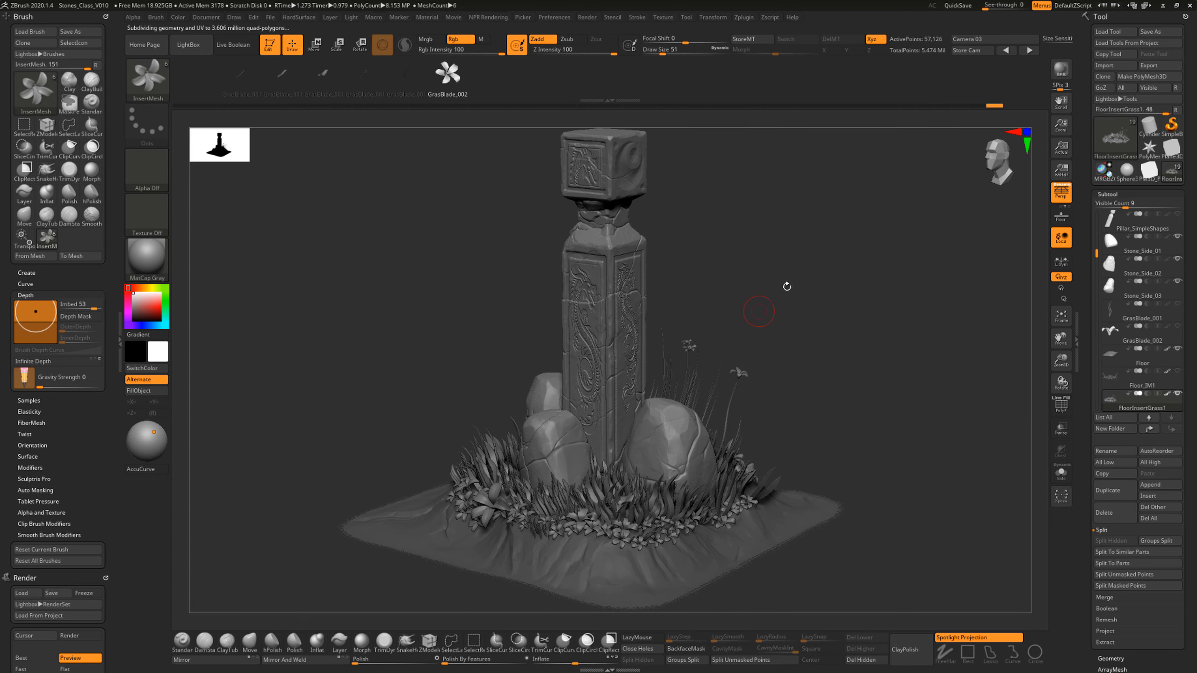
click(995, 40)
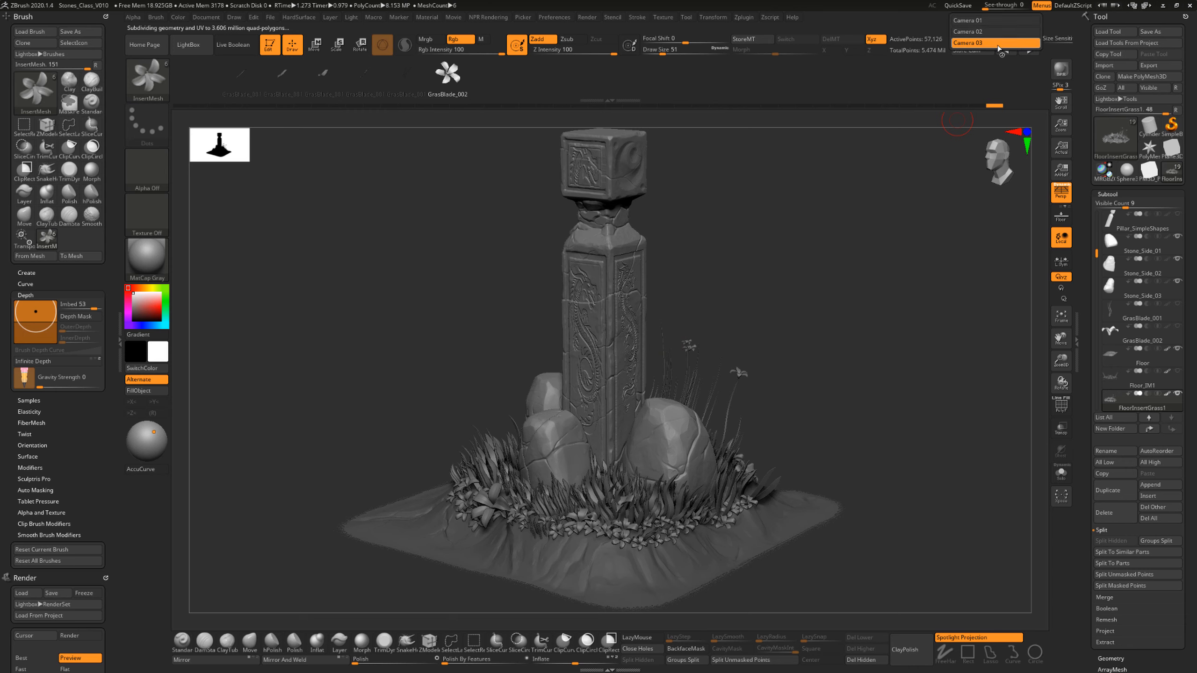
click(997, 43)
key(shift+r)
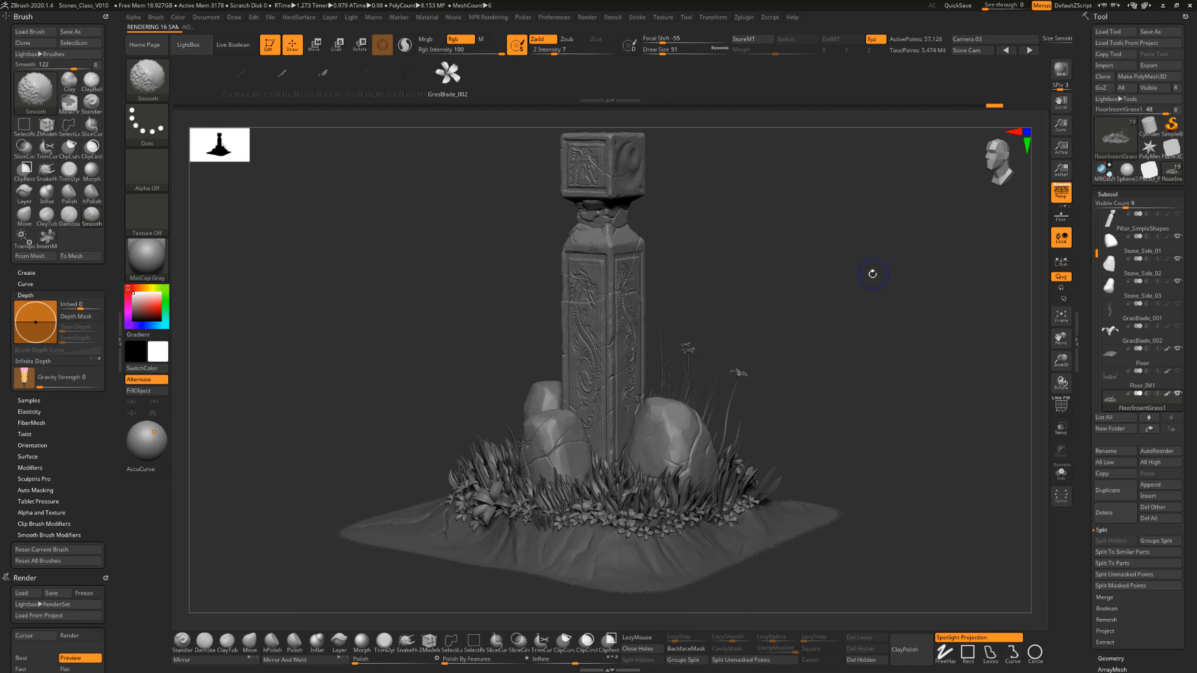